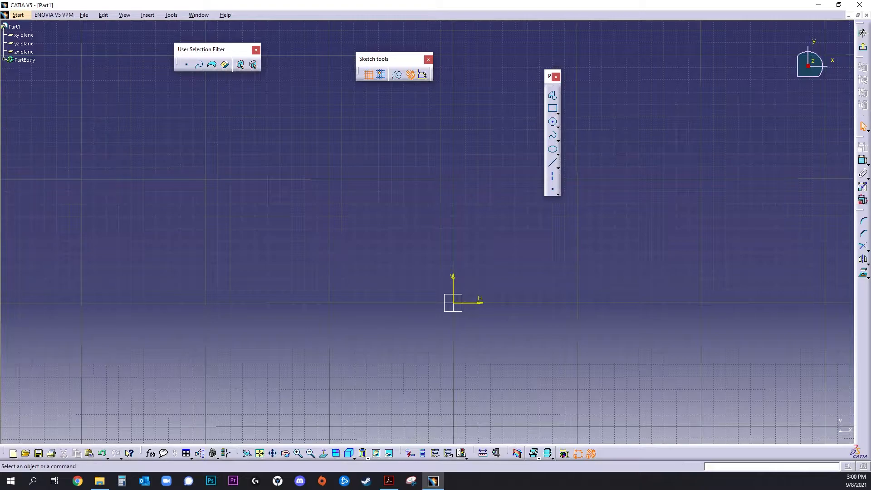
- Start an oriented rectangle with its first corner at the sketch origin, H 0 mm and V 0 mm
{"action": "left_click", "coordinate": [552, 109]}
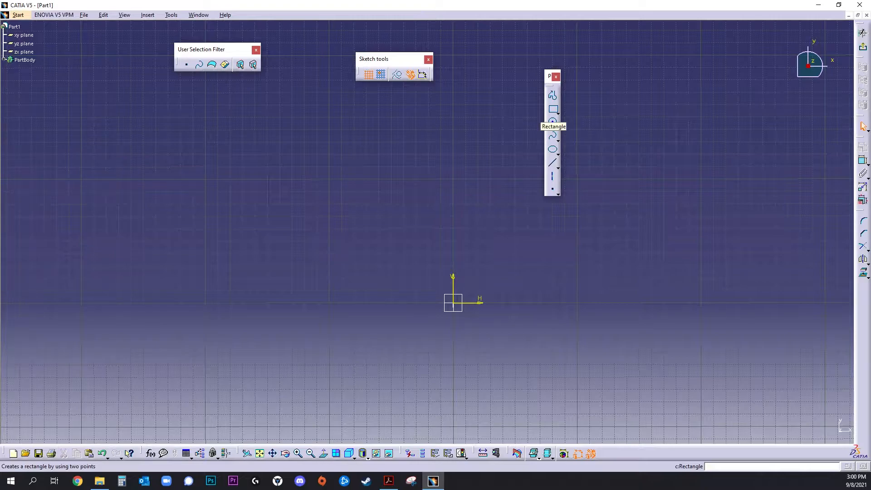
{"action": "left_click", "coordinate": [558, 114]}
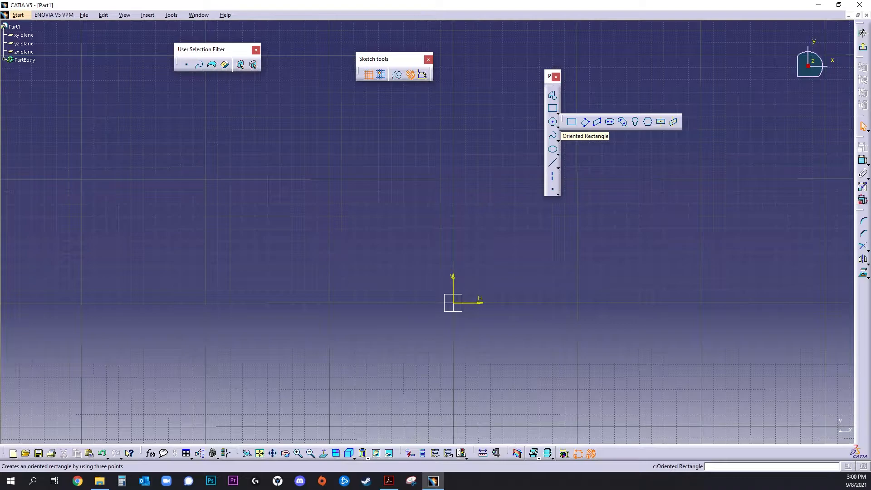
{"action": "left_click", "coordinate": [584, 121]}
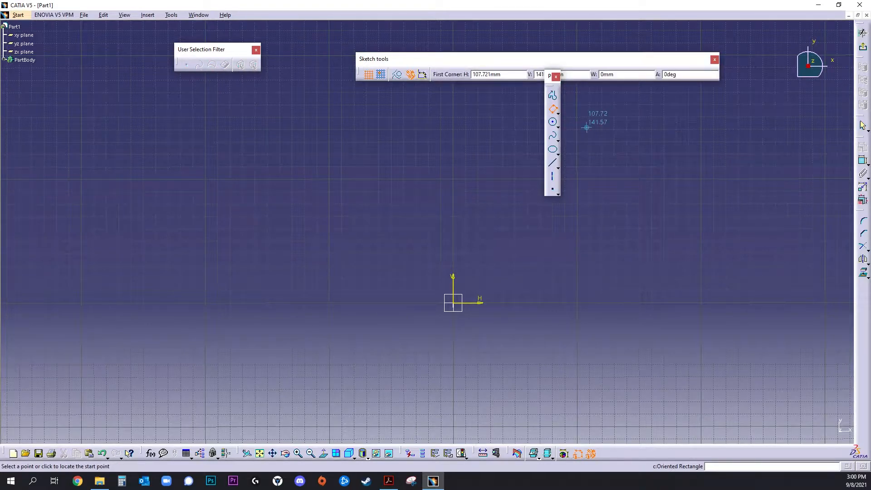
{"action": "left_click_drag", "start_coordinate": [549, 76], "coordinate": [776, 150]}
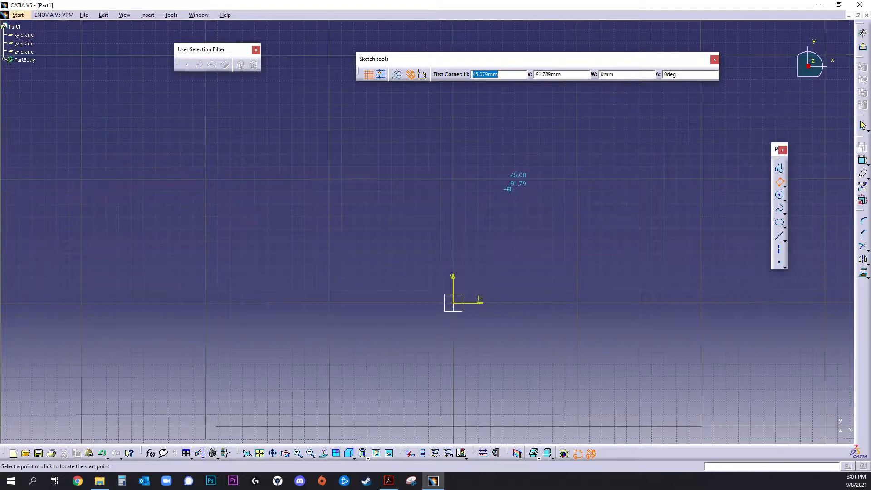
{"action": "type", "text": "0"}
{"action": "key", "text": "Tab"}
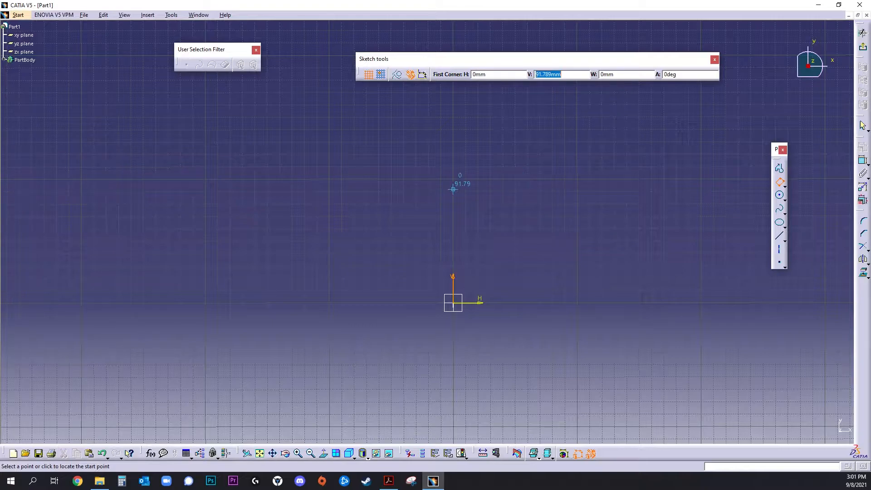
{"action": "type", "text": "0"}
{"action": "key", "text": "Return"}
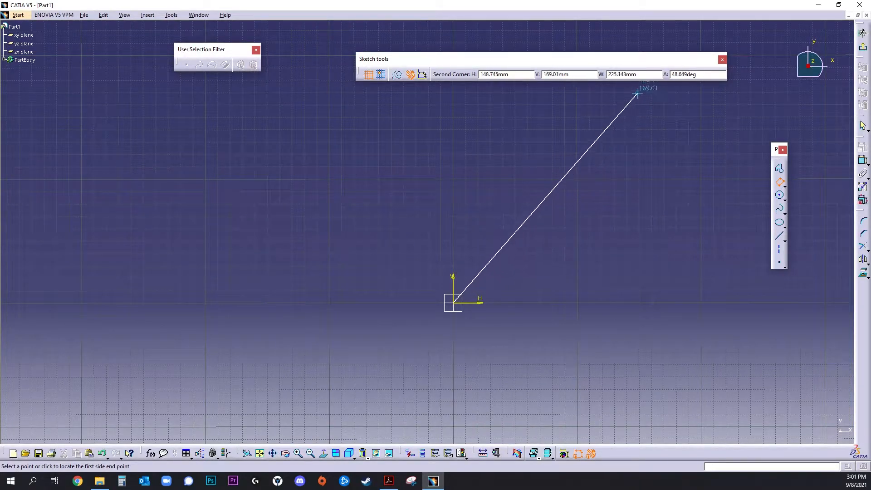
- Complete the oriented rectangle with a 60 mm first side at 45 degrees and a height of 100 mm
{"action": "double_click", "coordinate": [627, 74]}
{"action": "type", "text": "60"}
{"action": "key", "text": "Tab"}
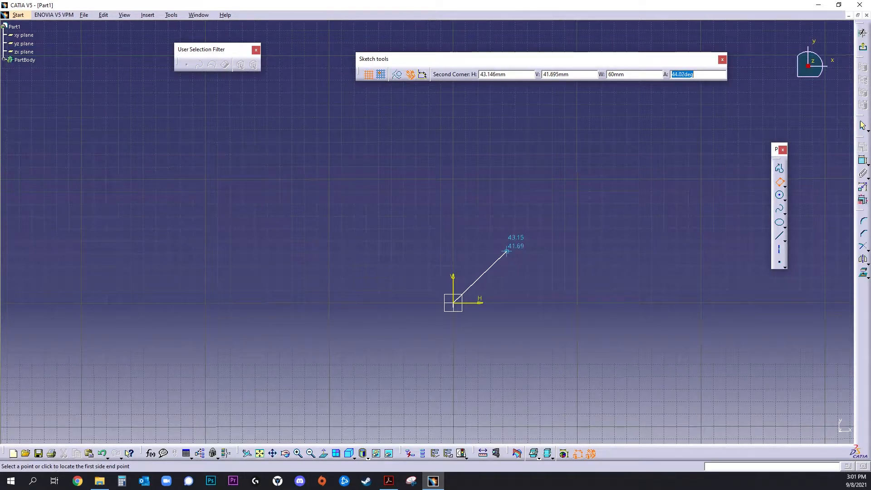
{"action": "type", "text": "45"}
{"action": "key", "text": "Return"}
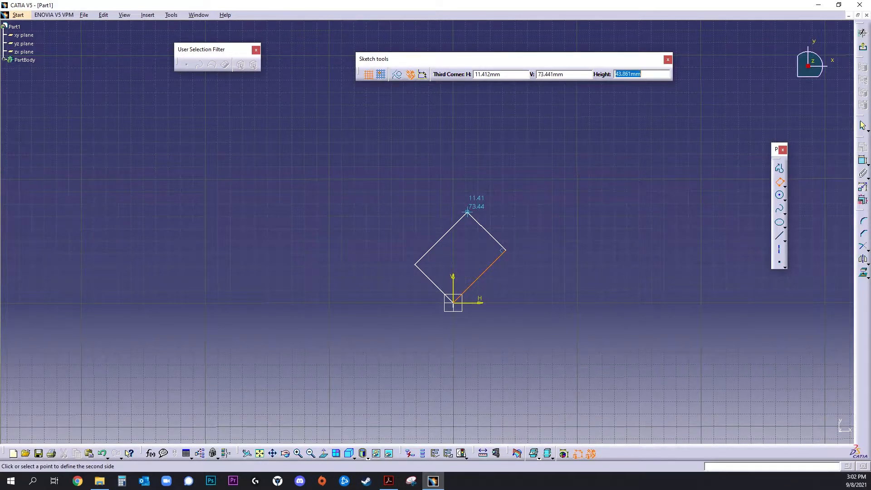
{"action": "type", "text": "100"}
{"action": "key", "text": "Return"}
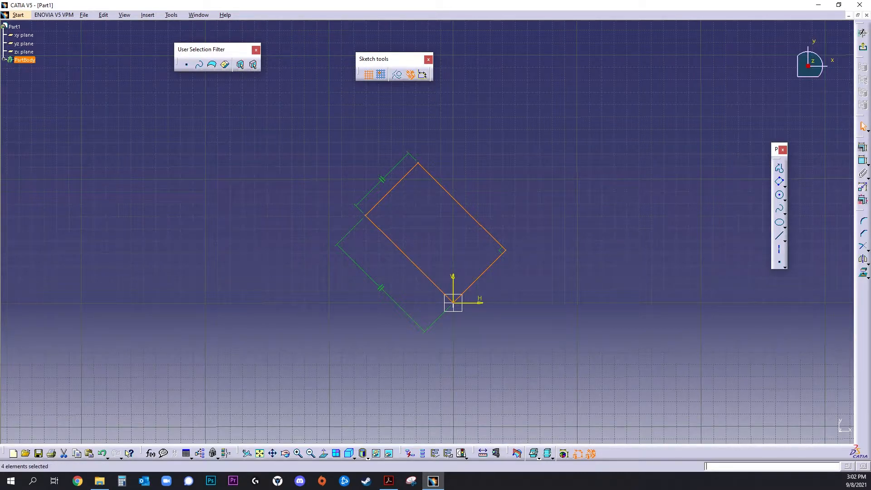
- Delete the whole oriented rectangle together with its constraints
{"action": "key", "text": "Escape"}
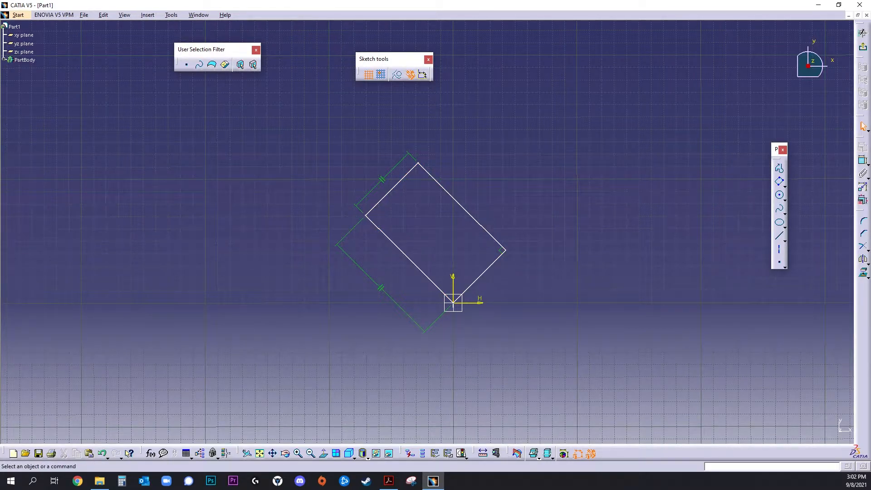
{"action": "left_click_drag", "start_coordinate": [315, 132], "coordinate": [570, 361]}
{"action": "key", "text": "Delete"}
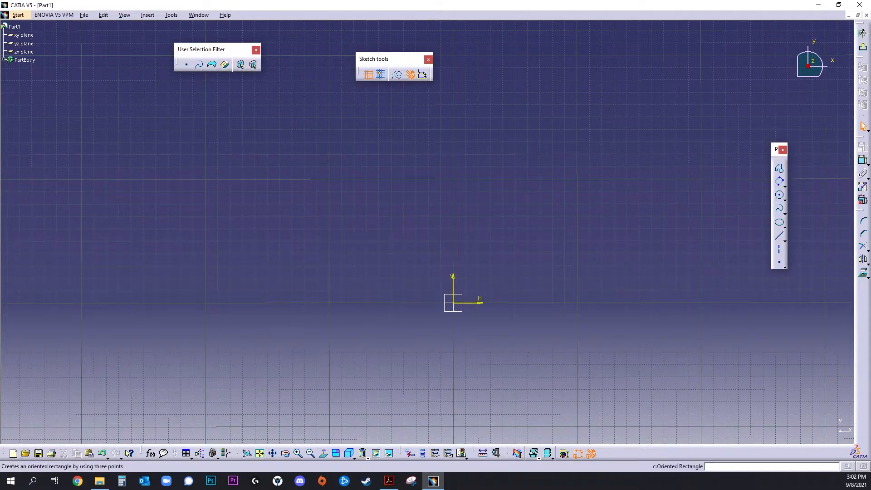
- Sketch a tilted oriented rectangle about 117 mm by 97 mm above the origin, with its upper corner on the vertical axis
{"action": "left_click", "coordinate": [779, 182]}
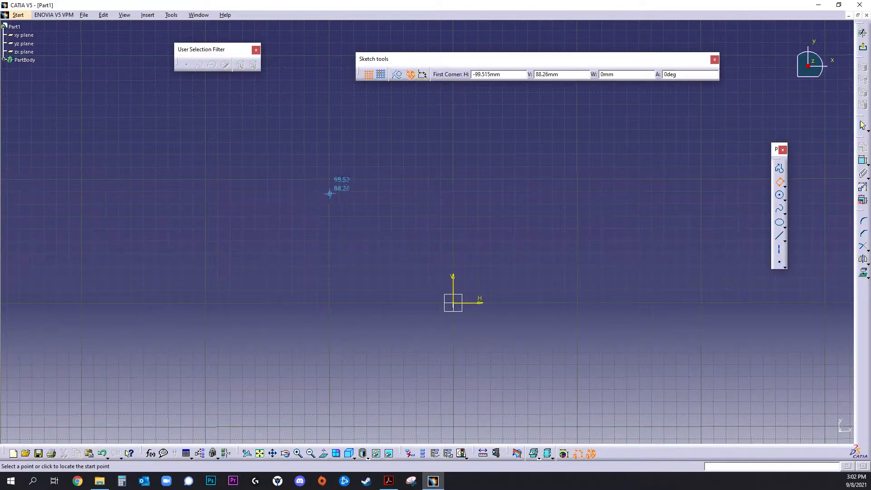
{"action": "left_click", "coordinate": [316, 160]}
{"action": "left_click", "coordinate": [451, 125]}
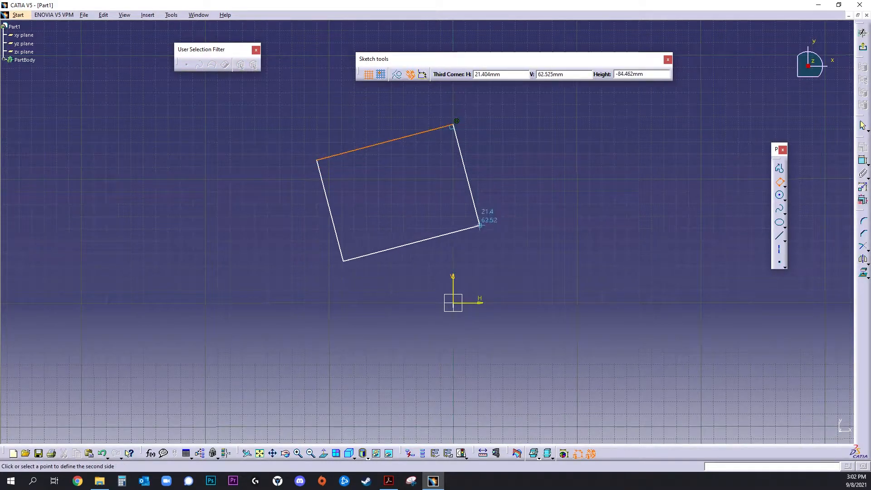
{"action": "left_click", "coordinate": [483, 240]}
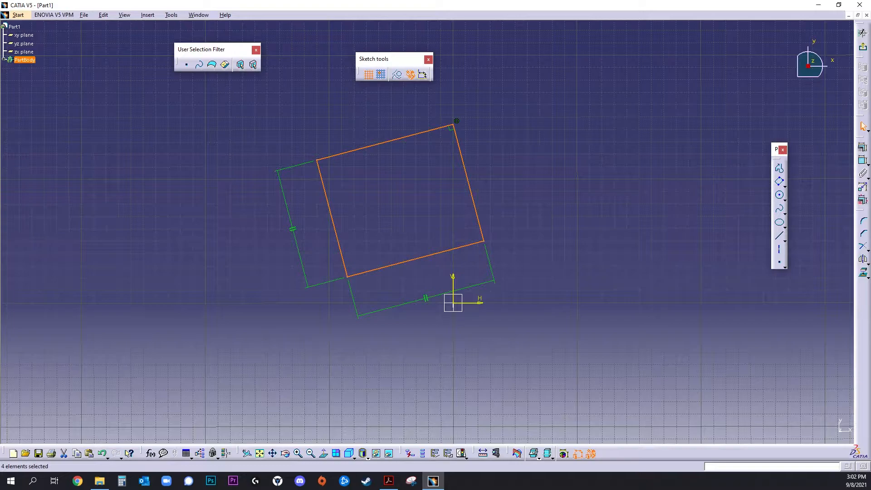
{"action": "mouse_move", "coordinate": [468, 182]}
{"action": "left_mouse_down"}
{"action": "mouse_move", "coordinate": [496, 185]}
{"action": "mouse_move", "coordinate": [466, 186]}
{"action": "mouse_move", "coordinate": [468, 194]}
{"action": "mouse_move", "coordinate": [467, 182]}
{"action": "left_mouse_up"}
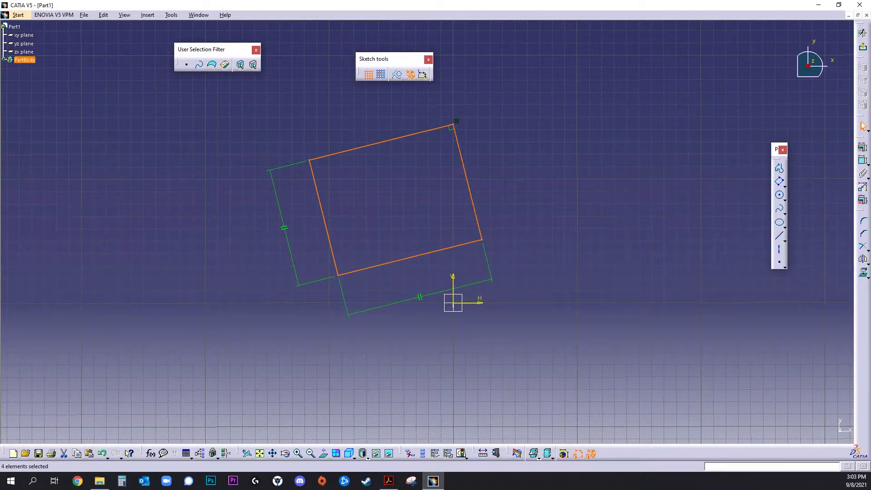
{"action": "mouse_move", "coordinate": [410, 257]}
{"action": "left_mouse_down"}
{"action": "mouse_move", "coordinate": [429, 224]}
{"action": "mouse_move", "coordinate": [452, 257]}
{"action": "mouse_move", "coordinate": [448, 193]}
{"action": "mouse_move", "coordinate": [433, 244]}
{"action": "mouse_move", "coordinate": [401, 183]}
{"action": "mouse_move", "coordinate": [410, 246]}
{"action": "mouse_move", "coordinate": [420, 191]}
{"action": "mouse_move", "coordinate": [431, 257]}
{"action": "mouse_move", "coordinate": [418, 205]}
{"action": "mouse_move", "coordinate": [389, 253]}
{"action": "mouse_move", "coordinate": [443, 246]}
{"action": "mouse_move", "coordinate": [400, 202]}
{"action": "mouse_move", "coordinate": [394, 239]}
{"action": "mouse_move", "coordinate": [413, 249]}
{"action": "left_mouse_up"}
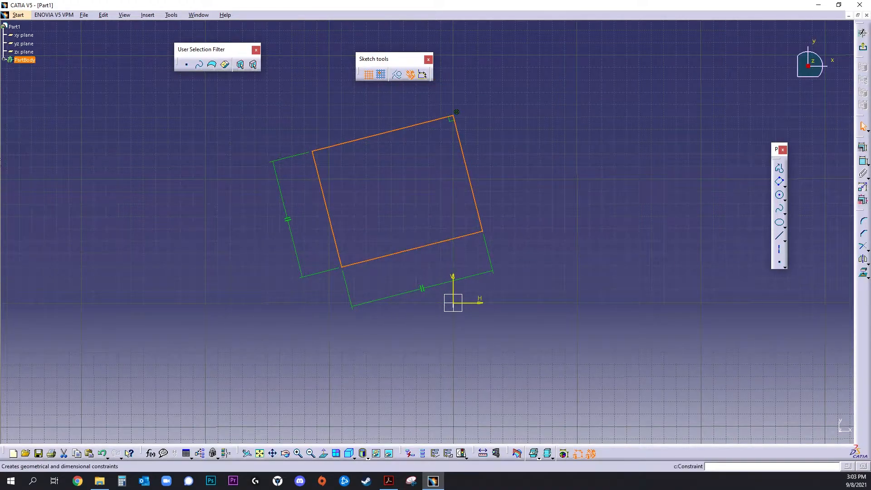
- Dimension the length of the rectangle's short side and its long upper side
{"action": "left_click", "coordinate": [862, 160]}
{"action": "left_click", "coordinate": [468, 173]}
{"action": "left_click", "coordinate": [539, 154]}
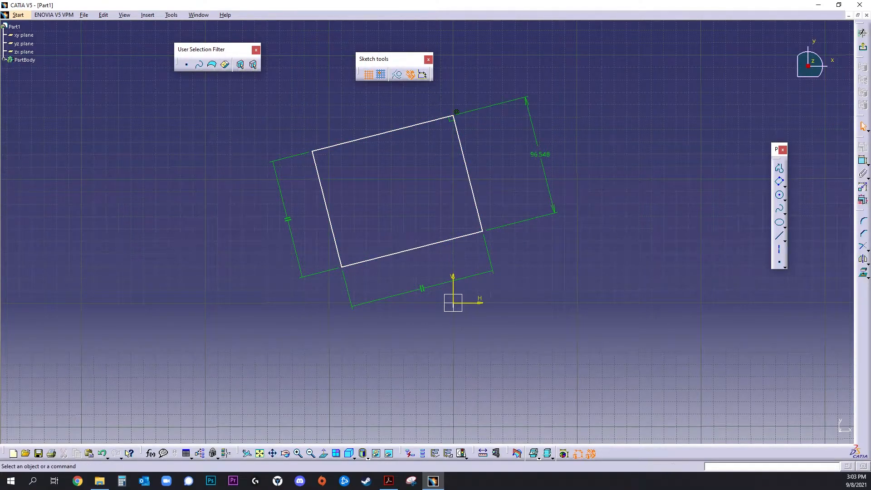
{"action": "left_click", "coordinate": [861, 160]}
{"action": "left_click", "coordinate": [383, 133]}
{"action": "left_click", "coordinate": [354, 110]}
- Set the rectangle's short side to 60 mm and its long side to 70 mm
{"action": "double_click", "coordinate": [456, 112]}
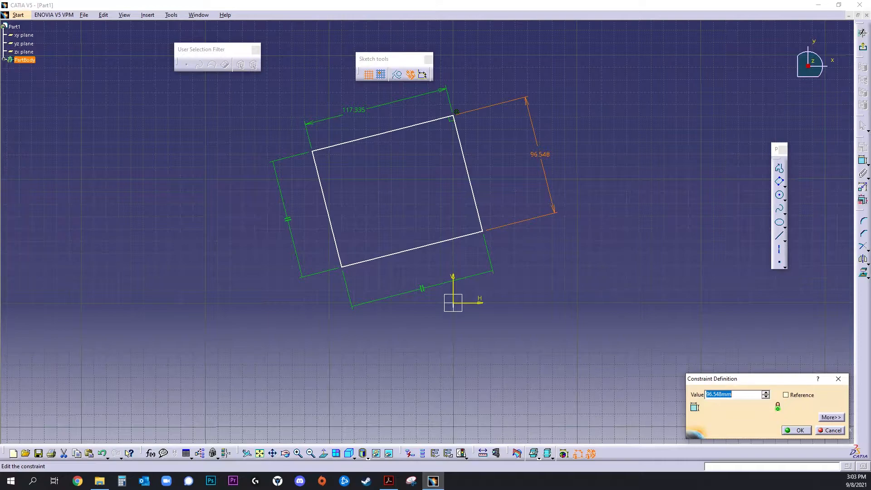
{"action": "type", "text": "60"}
{"action": "key", "text": "Return"}
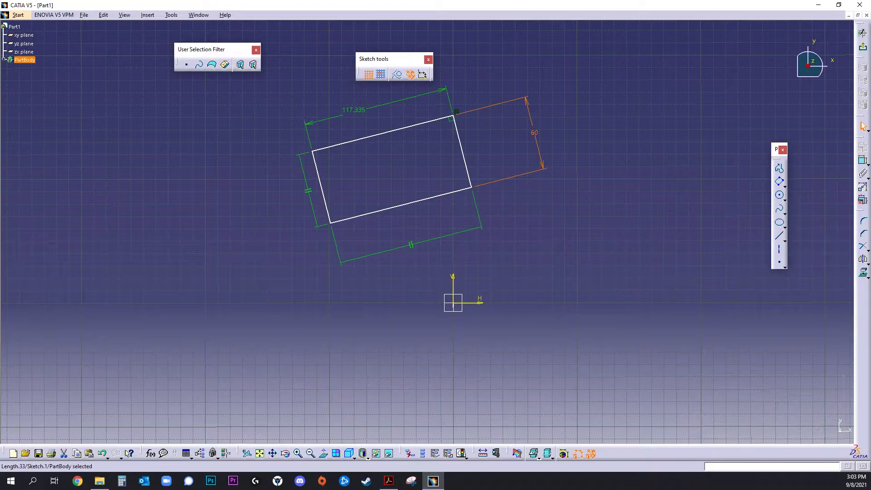
{"action": "double_click", "coordinate": [456, 111]}
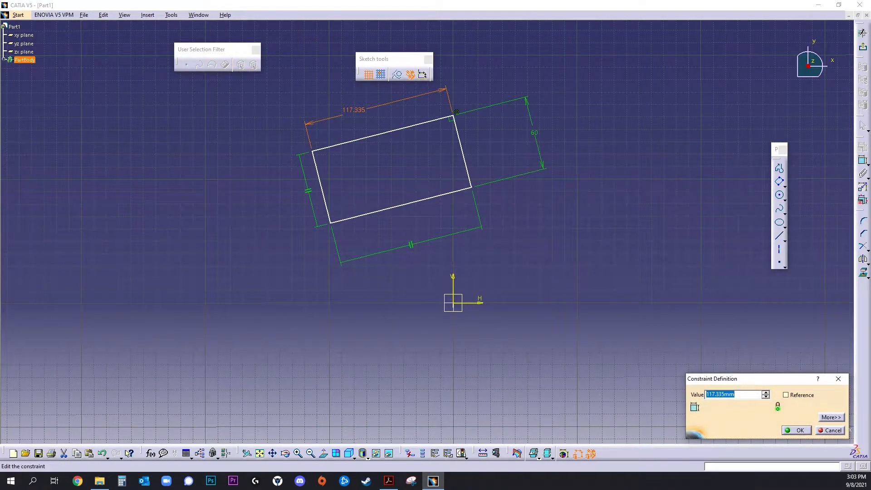
{"action": "type", "text": "70"}
{"action": "key", "text": "Return"}
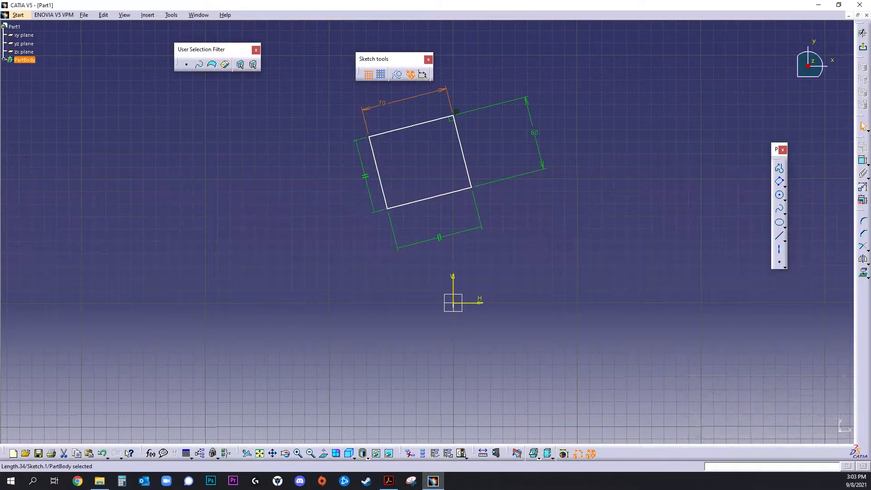
- Rotate and move the rectangle freehand so its dimensioned corner lies on the vertical axis just above the origin
{"action": "left_click_drag", "start_coordinate": [429, 198], "coordinate": [523, 252]}
{"action": "left_click_drag", "start_coordinate": [456, 200], "coordinate": [456, 245]}
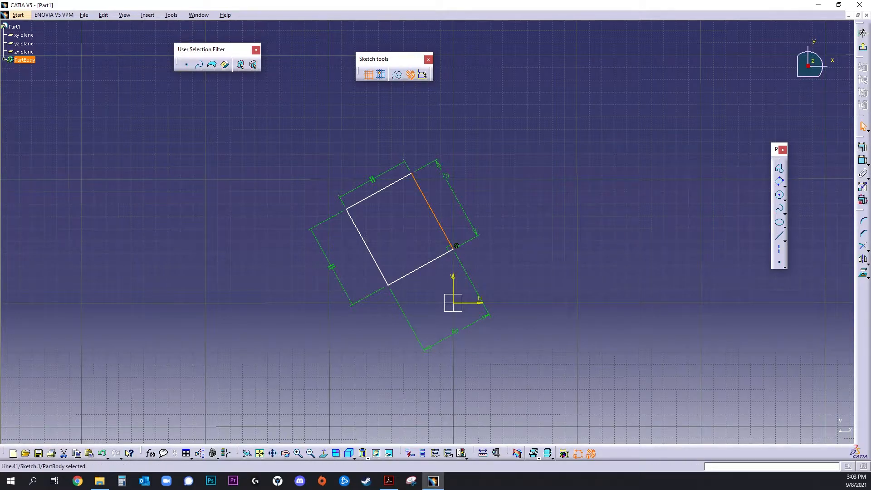
{"action": "left_click", "coordinate": [863, 161]}
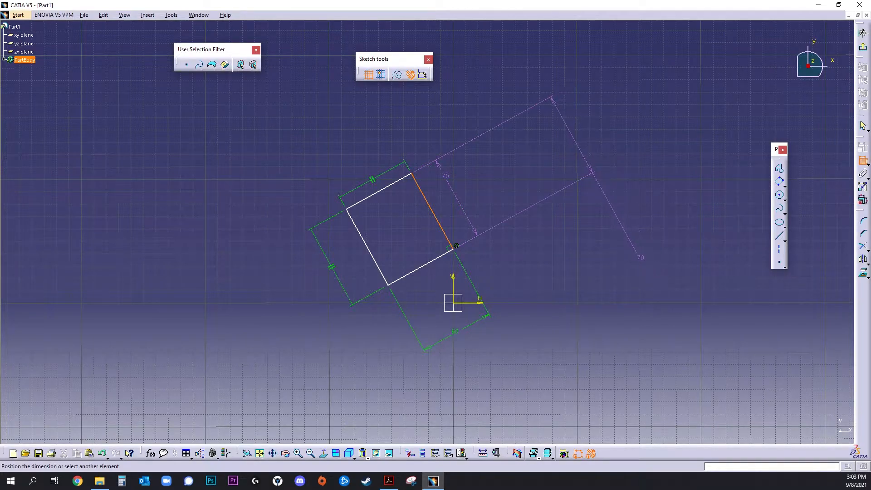
{"action": "key", "text": "Escape"}
{"action": "key", "text": "Escape"}
- Constrain the angle between the rectangle's lower 60 mm side and the horizontal axis to 30 degrees
{"action": "left_click", "coordinate": [863, 161]}
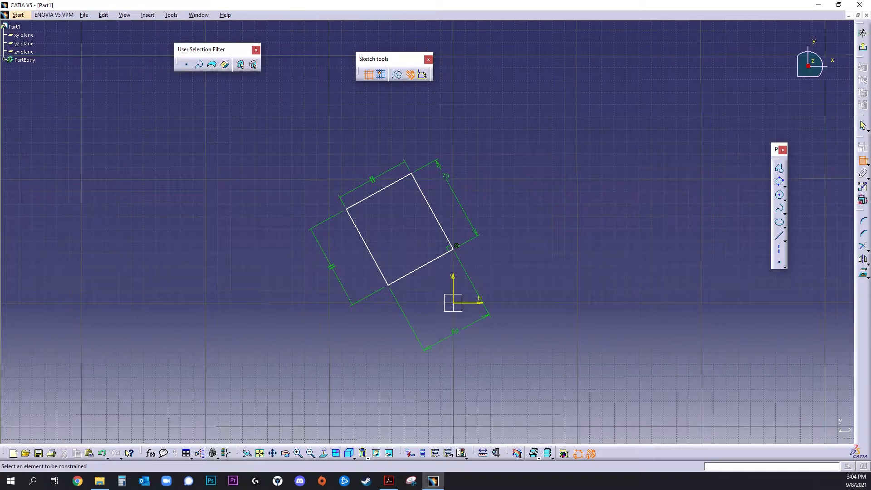
{"action": "left_click", "coordinate": [420, 266]}
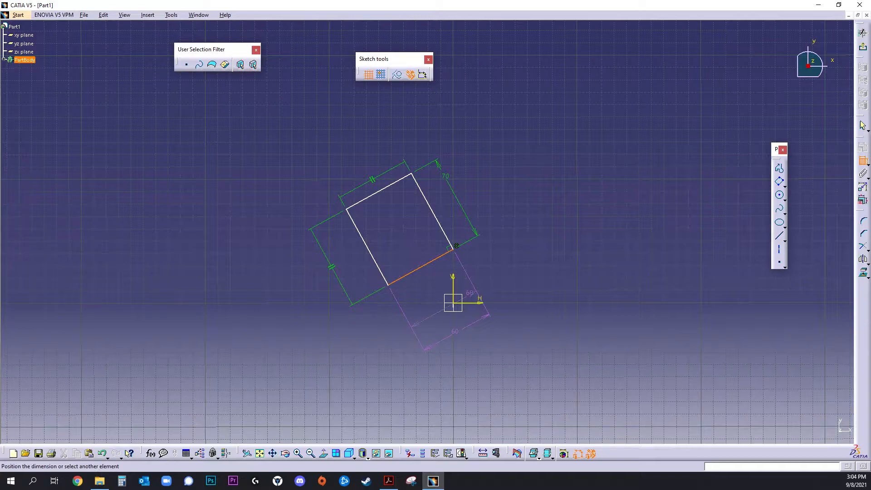
{"action": "left_click", "coordinate": [471, 302]}
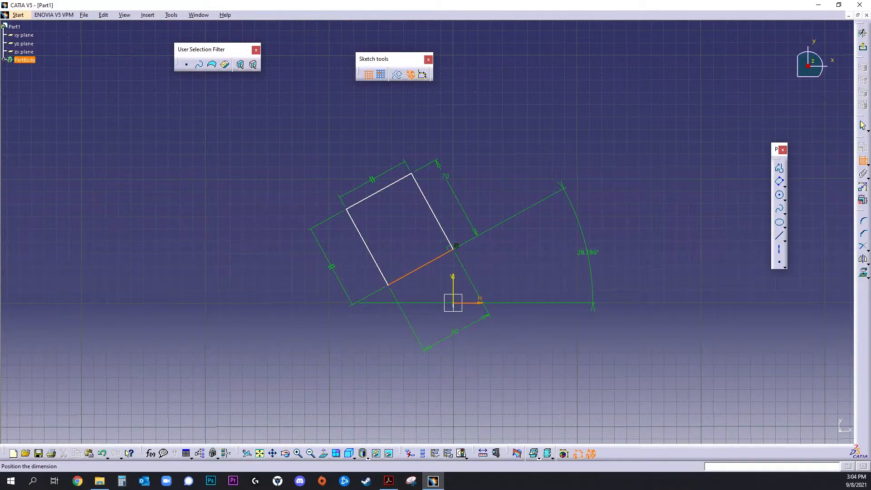
{"action": "left_click", "coordinate": [630, 247]}
{"action": "double_click", "coordinate": [629, 245]}
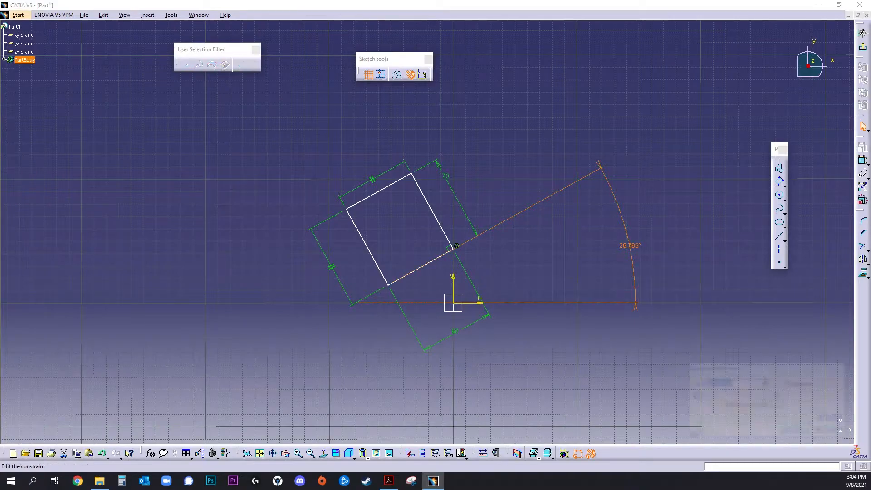
{"action": "type", "text": "30"}
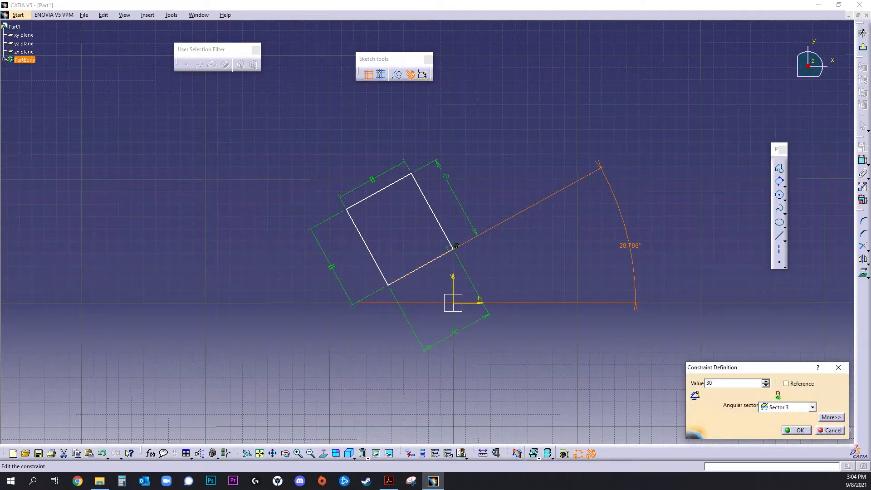
{"action": "key", "text": "Return"}
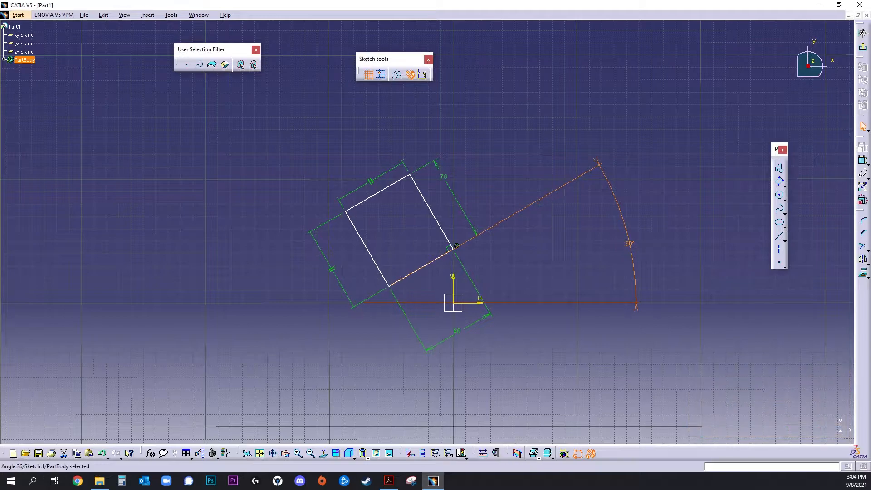
{"action": "key", "text": "Escape"}
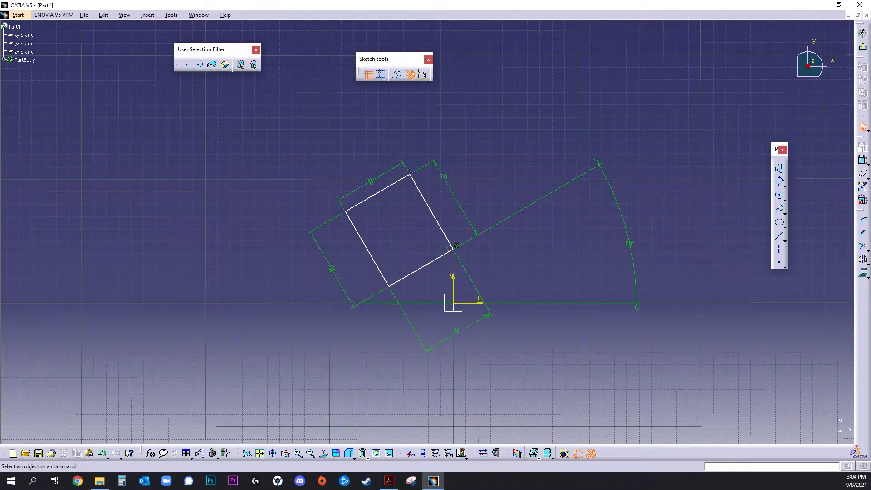
{"action": "left_click", "coordinate": [862, 160]}
{"action": "left_click", "coordinate": [861, 160]}
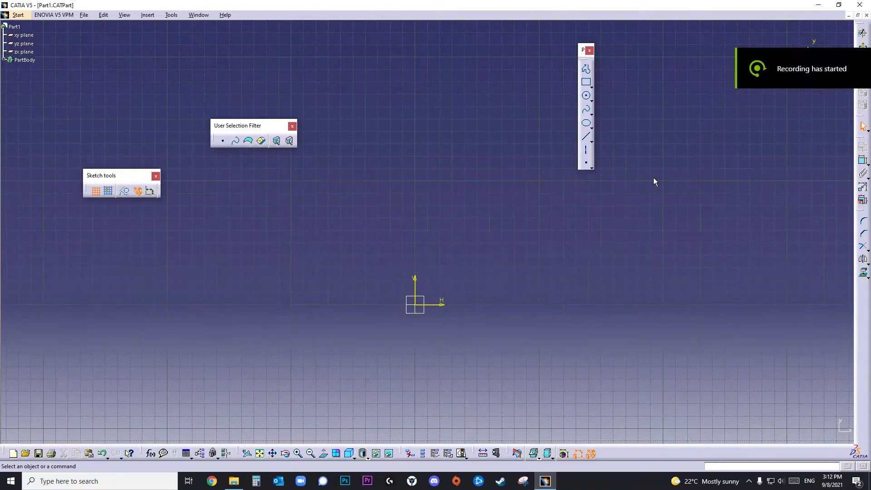
- Start a parallelogram with its first corner at the sketch origin, H 0 mm and V 0 mm
{"action": "left_click", "coordinate": [592, 88]}
{"action": "left_click", "coordinate": [592, 88]}
{"action": "left_click", "coordinate": [591, 89]}
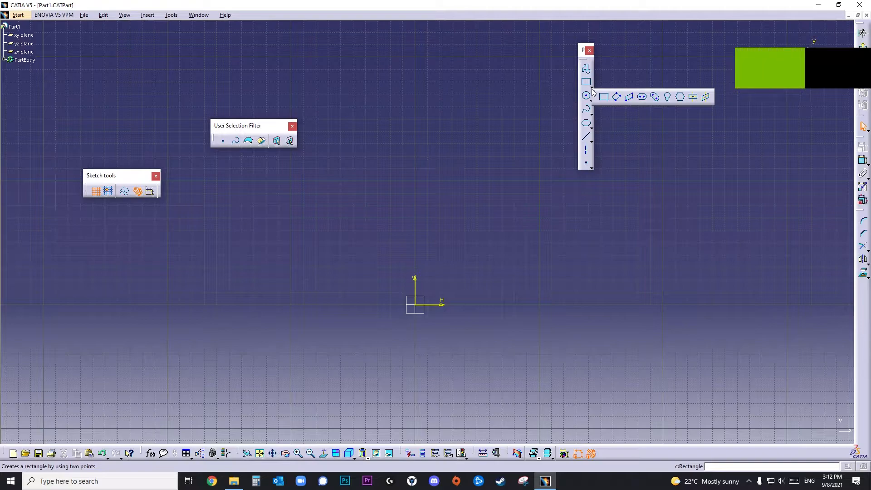
{"action": "left_click", "coordinate": [631, 99]}
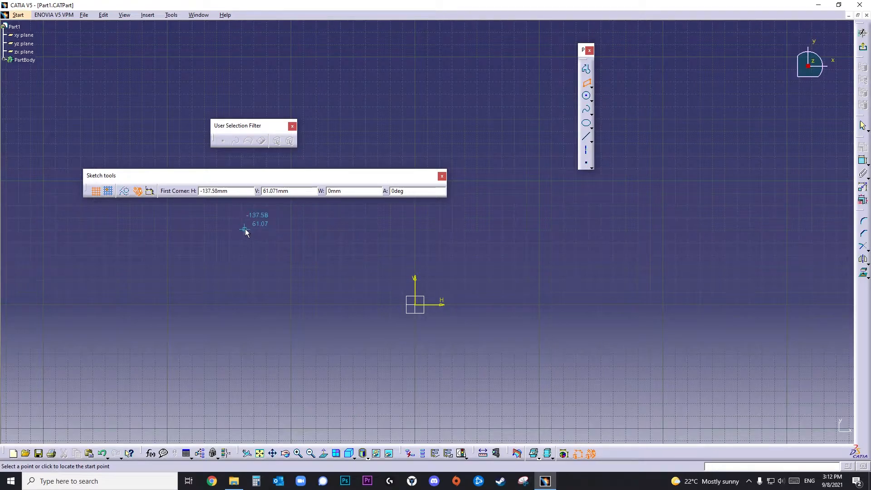
{"action": "double_click", "coordinate": [238, 194]}
{"action": "key", "text": "BackSpace"}
{"action": "key", "text": "BackSpace"}
{"action": "type", "text": "0"}
{"action": "key", "text": "Tab"}
{"action": "type", "text": "0"}
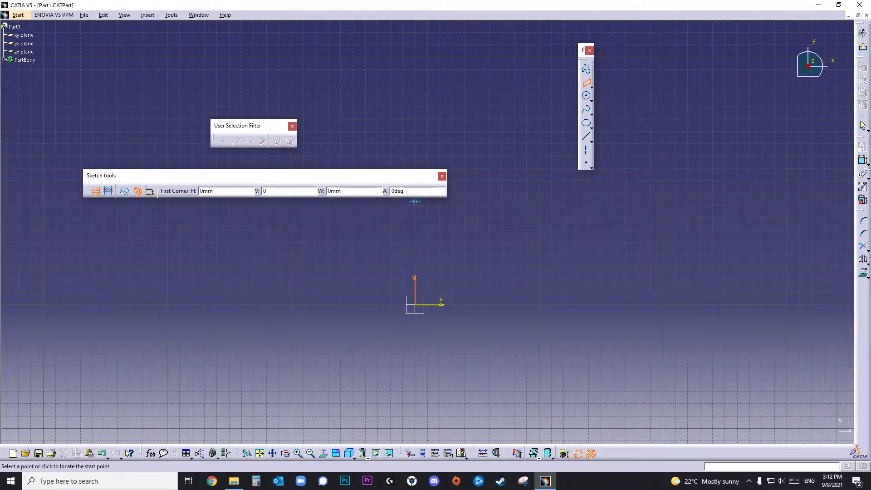
{"action": "key", "text": "Return"}
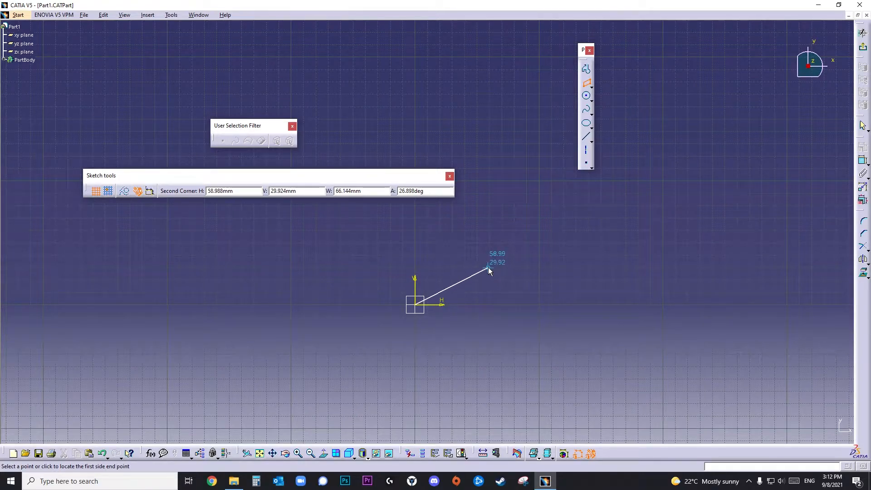
- Set the parallelogram's first side to 60 mm long at an angle of 70 degrees
{"action": "left_click", "coordinate": [376, 191]}
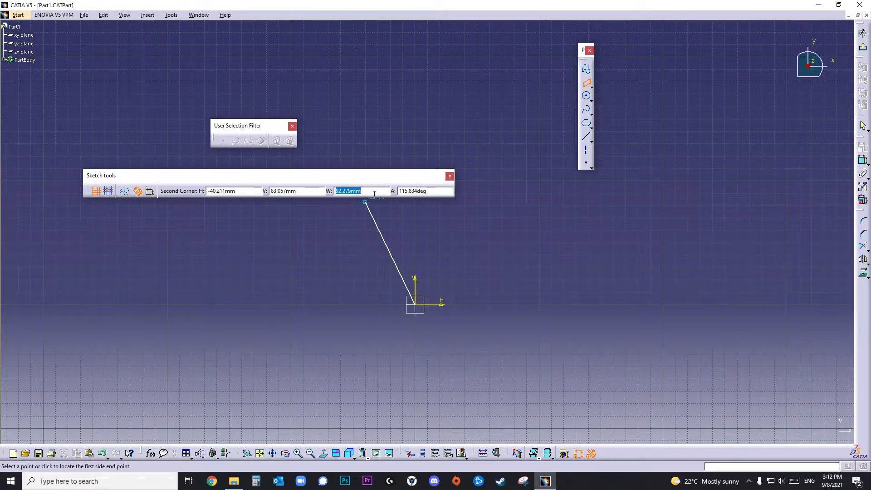
{"action": "type", "text": "60"}
{"action": "key", "text": "Tab"}
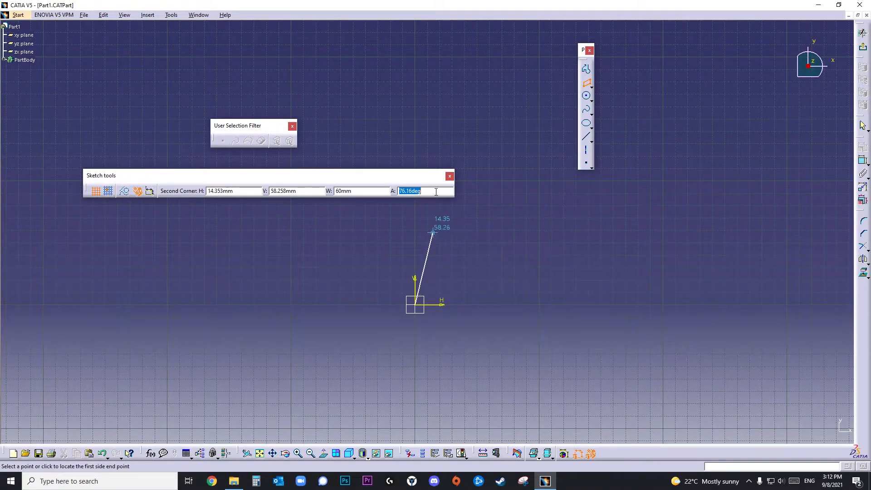
{"action": "type", "text": "70"}
{"action": "key", "text": "Return"}
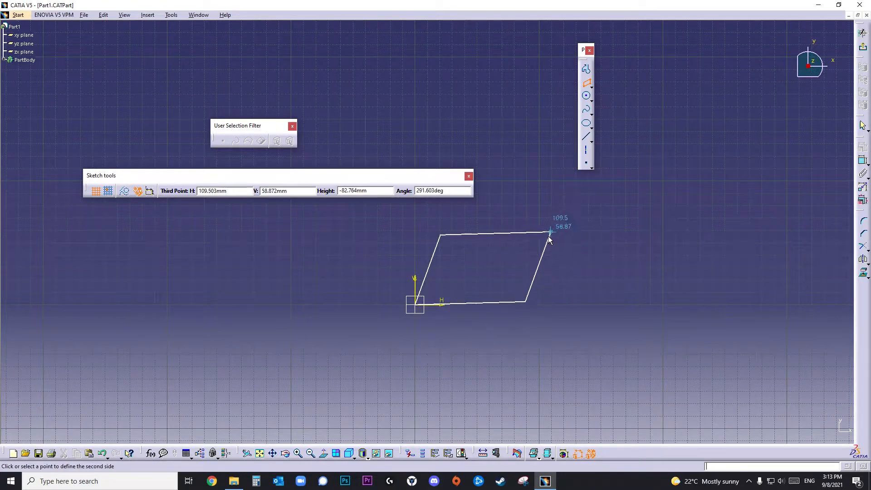
- Complete the parallelogram with a height of 70 mm and an angle of 50 degrees
{"action": "left_click", "coordinate": [370, 201]}
{"action": "double_click", "coordinate": [380, 191]}
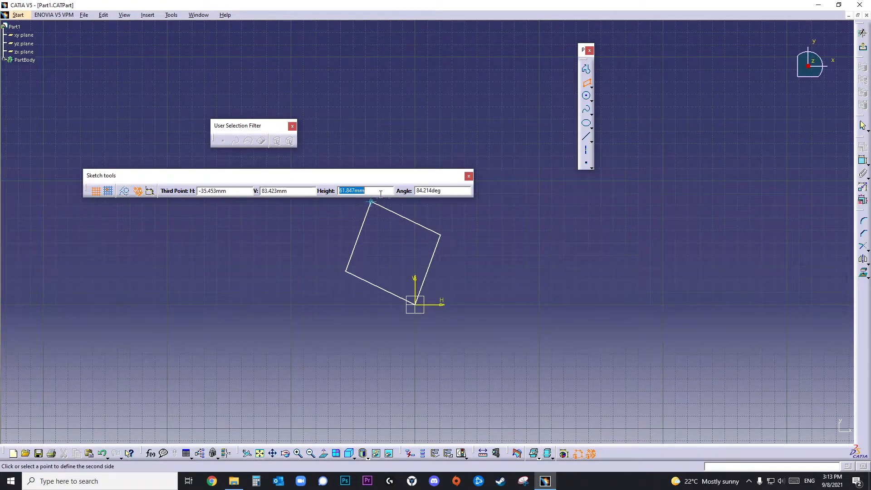
{"action": "type", "text": "70"}
{"action": "key", "text": "Return"}
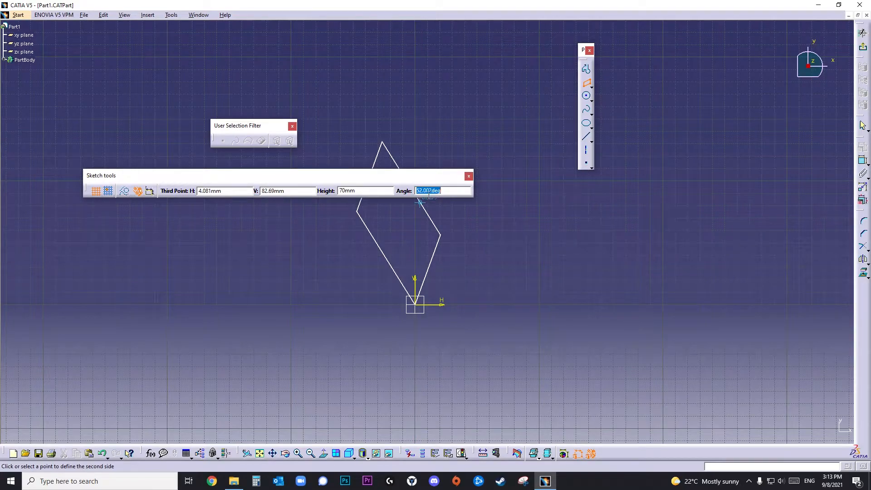
{"action": "type", "text": "50"}
{"action": "key", "text": "Return"}
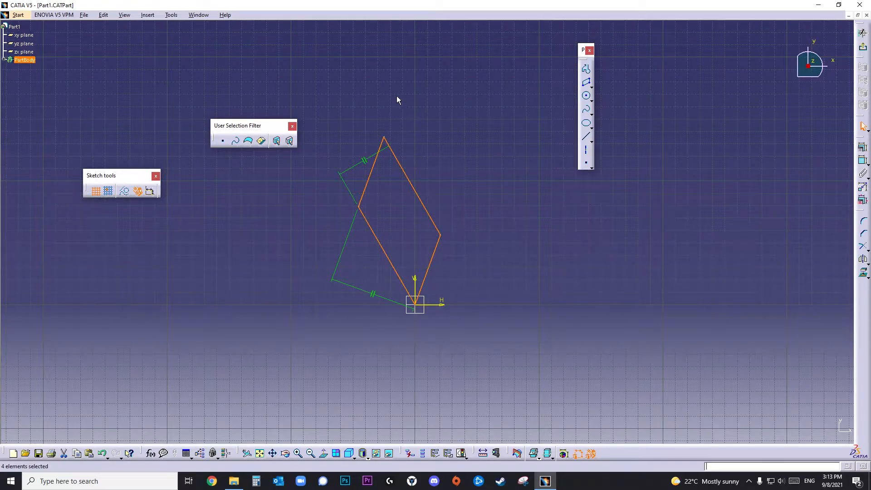
- Delete the parallelogram drawn from the origin together with its parallelism constraints
{"action": "left_click", "coordinate": [472, 152]}
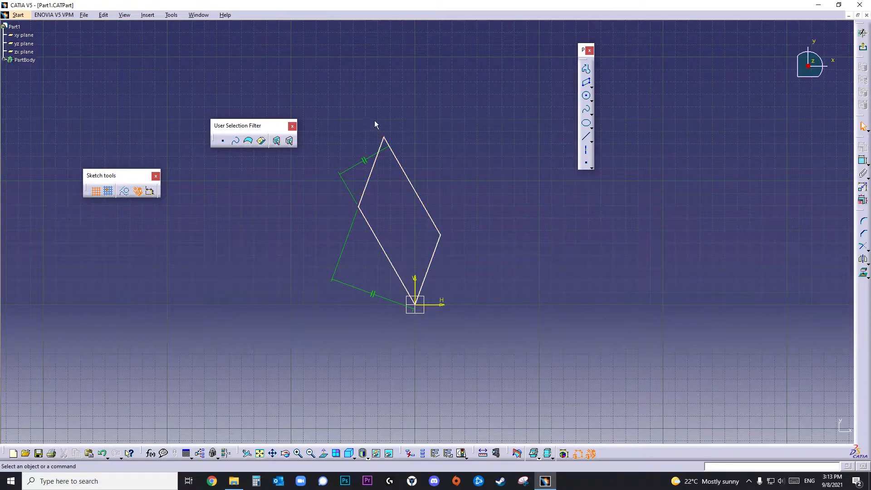
{"action": "left_click_drag", "start_coordinate": [341, 113], "coordinate": [527, 387]}
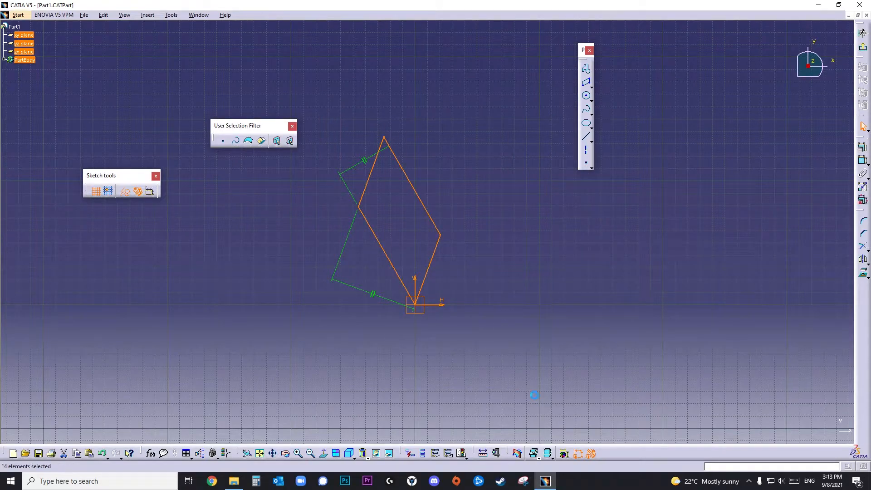
{"action": "key", "text": "Delete"}
- Sketch a freehand parallelogram in the upper-right quadrant with sides about 78 mm and 59 mm and an angle of about 42 degrees
{"action": "left_click", "coordinate": [586, 83]}
{"action": "left_click", "coordinate": [651, 211]}
{"action": "left_click", "coordinate": [556, 226]}
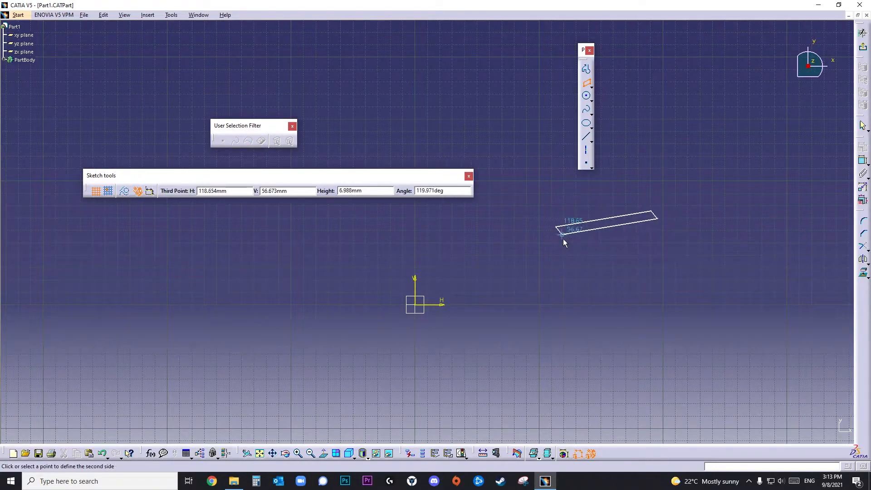
{"action": "left_click", "coordinate": [510, 284]}
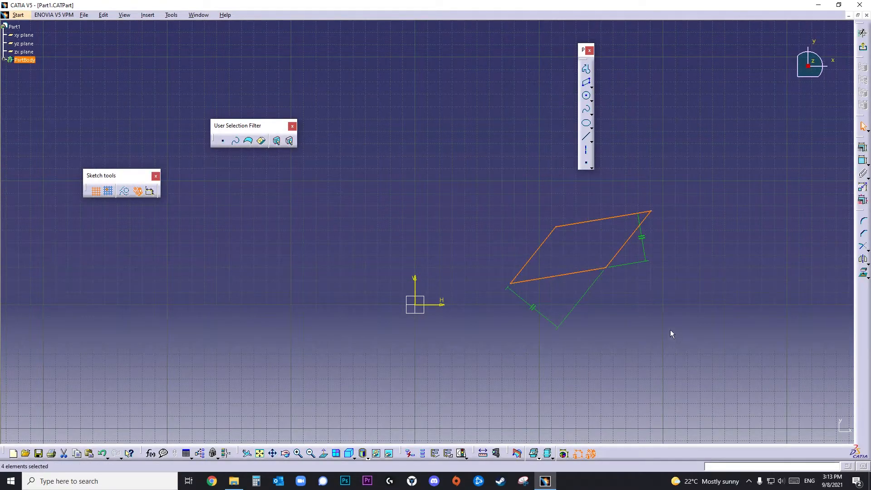
- Dimension the lengths of the parallelogram's upper long side and left slanted side
{"action": "left_click", "coordinate": [863, 162]}
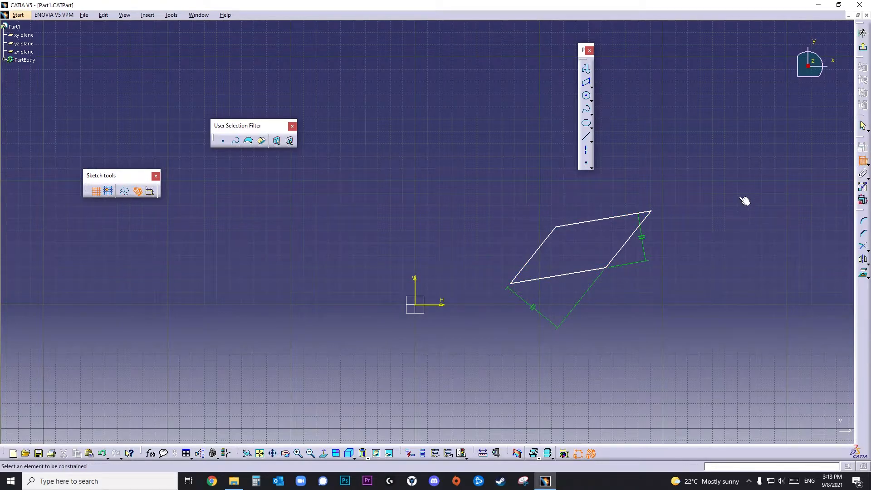
{"action": "left_click", "coordinate": [606, 223]}
{"action": "left_click", "coordinate": [605, 191]}
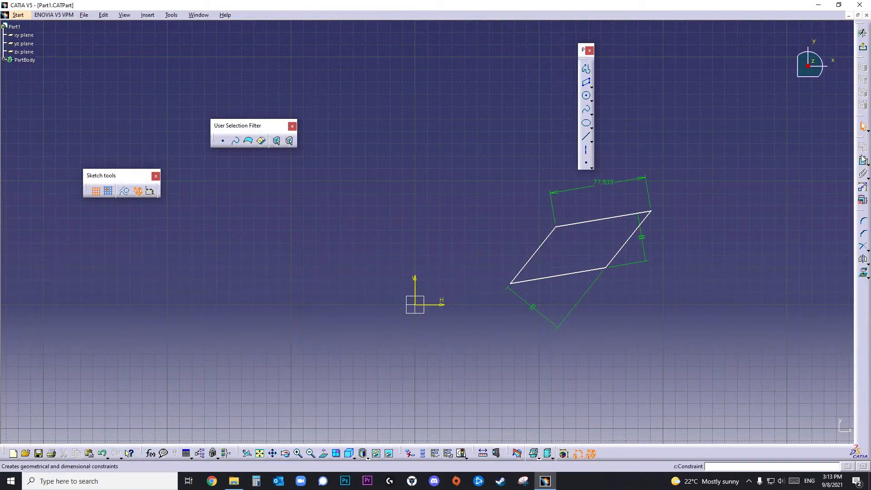
{"action": "left_click", "coordinate": [863, 162]}
{"action": "left_click", "coordinate": [531, 257]}
{"action": "left_click", "coordinate": [462, 236]}
- Constrain the angle between the parallelogram's lower side and left slanted side to 40 degrees
{"action": "left_click", "coordinate": [862, 161]}
{"action": "left_click", "coordinate": [550, 281]}
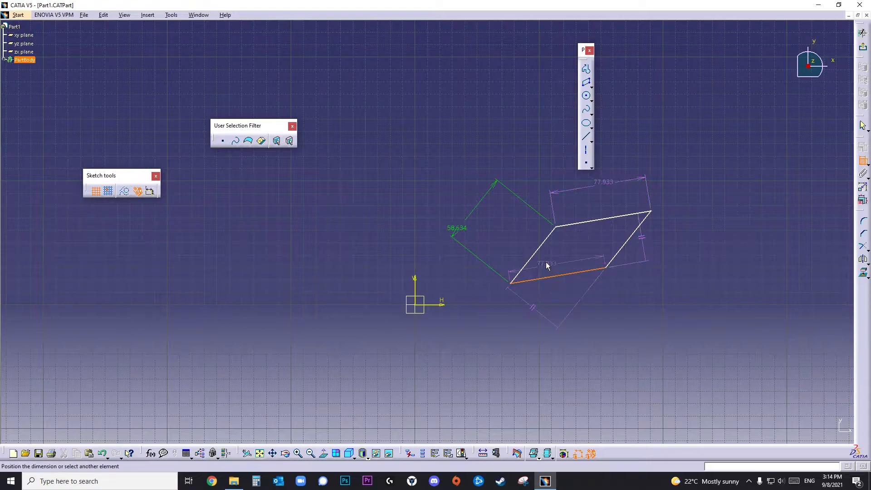
{"action": "left_click", "coordinate": [541, 257]}
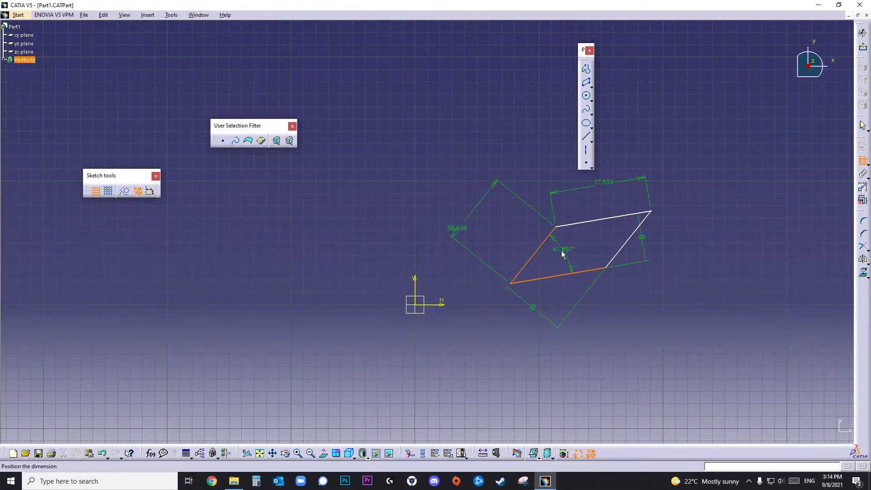
{"action": "left_click", "coordinate": [569, 272]}
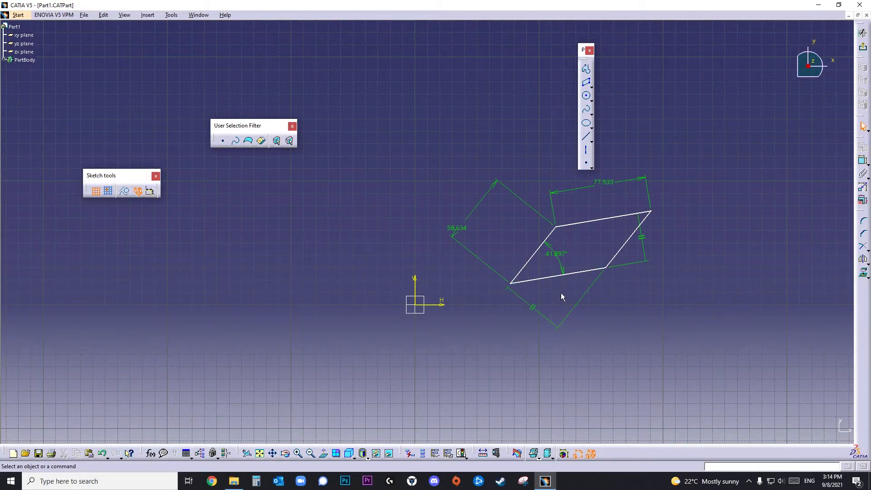
{"action": "double_click", "coordinate": [554, 254]}
{"action": "type", "text": "40"}
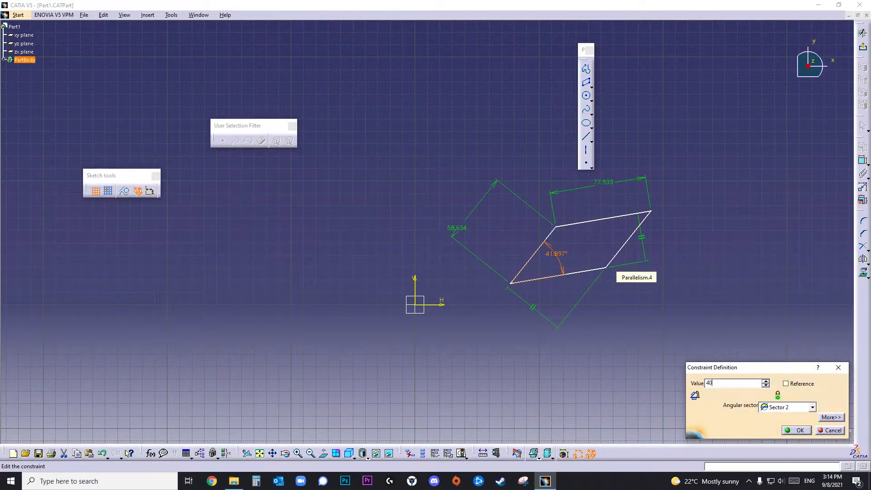
{"action": "key", "text": "Return"}
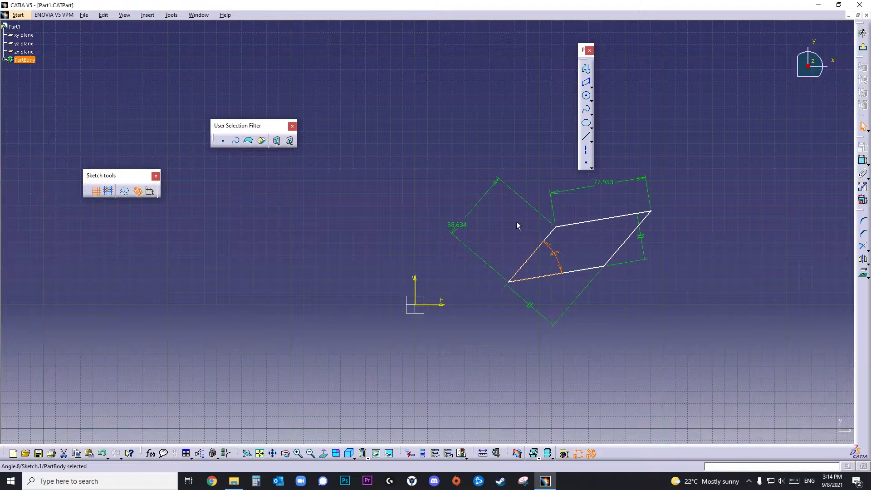
- Set the parallelogram's slanted side to 60 mm and its long side to 80 mm
{"action": "double_click", "coordinate": [466, 228]}
{"action": "type", "text": "60"}
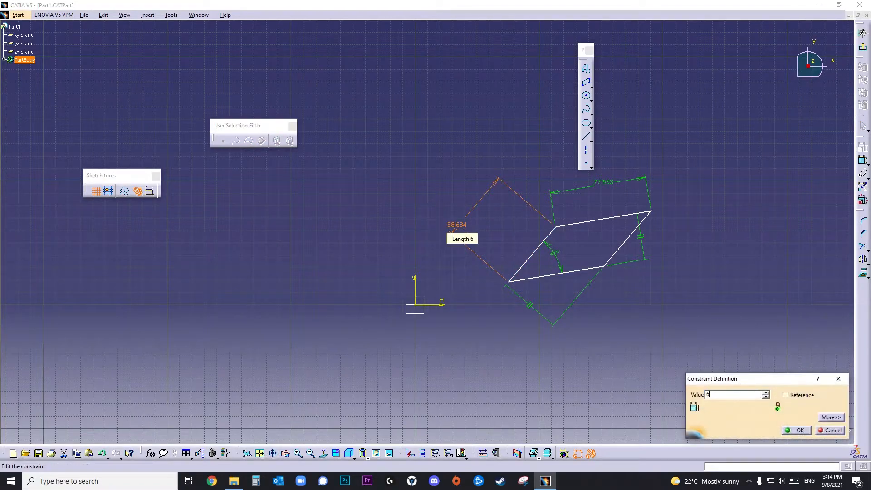
{"action": "key", "text": "Return"}
{"action": "left_click_drag", "start_coordinate": [459, 226], "coordinate": [481, 209]}
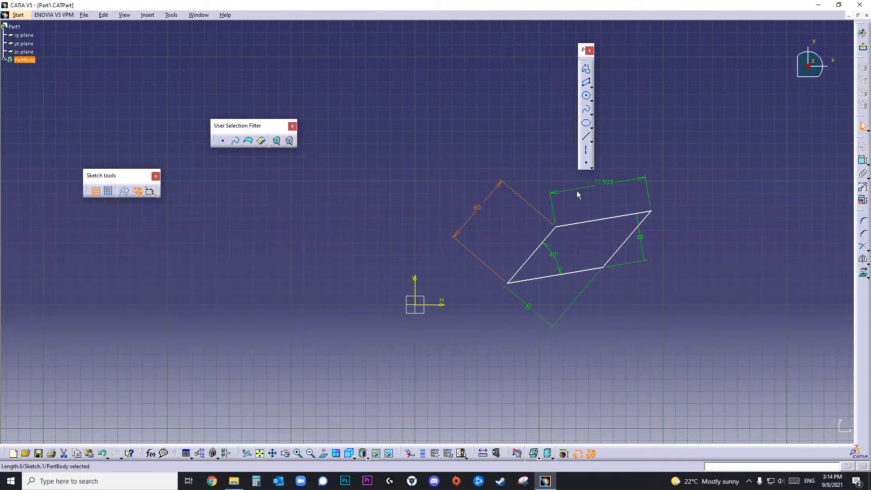
{"action": "double_click", "coordinate": [603, 183]}
{"action": "type", "text": "80"}
{"action": "key", "text": "Return"}
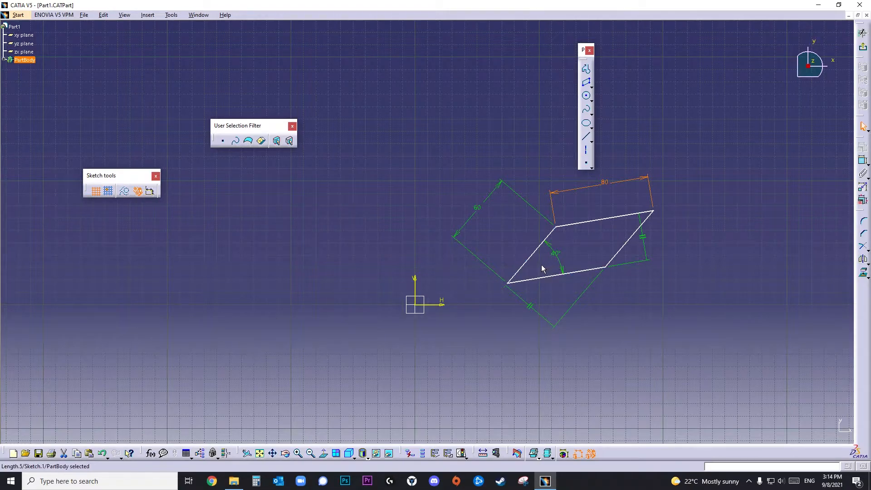
- Constrain the angle between the horizontal axis and the parallelogram's lower side to 20 degrees
{"action": "left_click", "coordinate": [862, 161]}
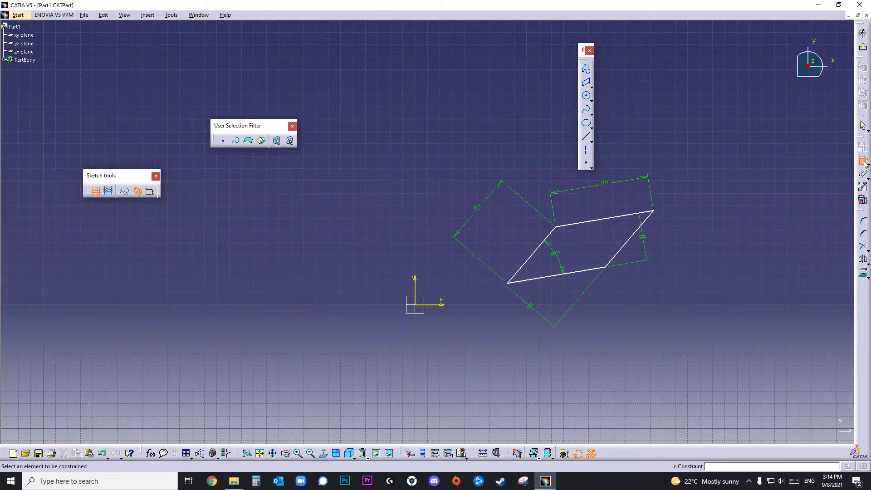
{"action": "left_click", "coordinate": [438, 306]}
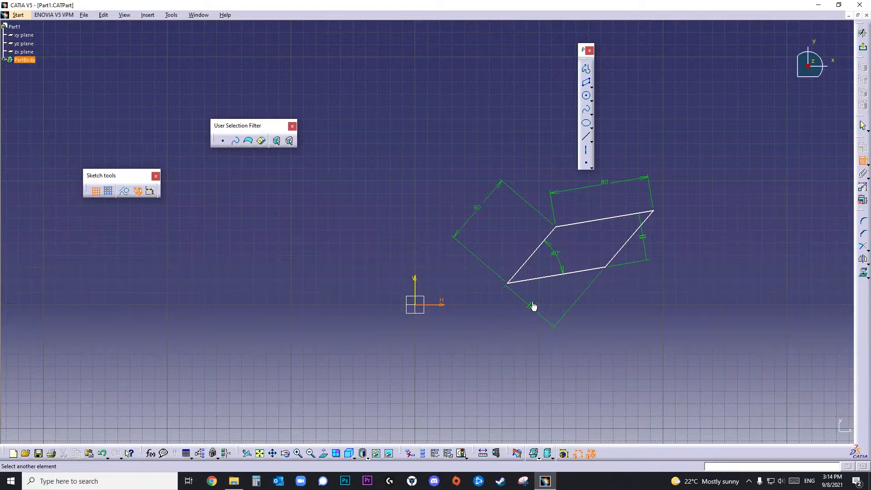
{"action": "left_click", "coordinate": [527, 280]}
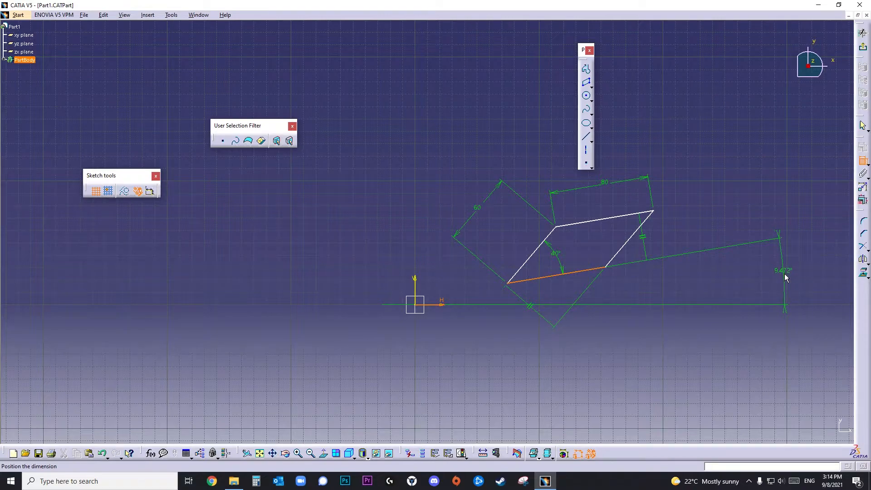
{"action": "left_click", "coordinate": [784, 273]}
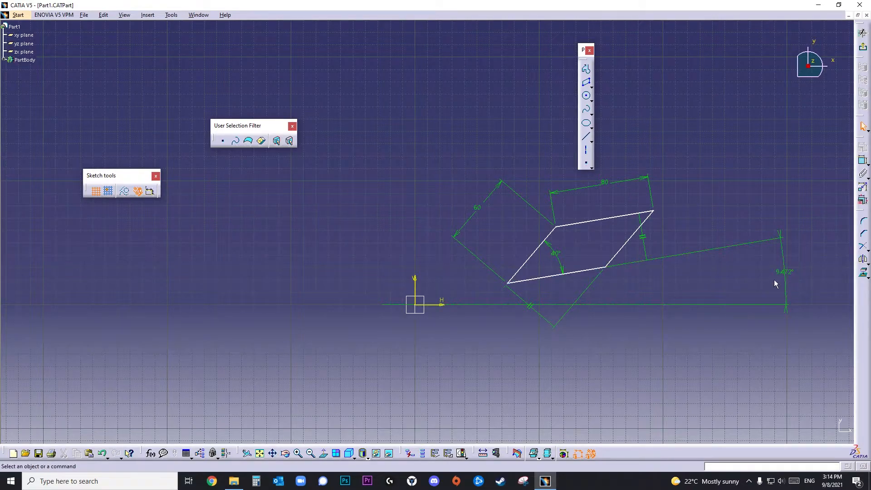
{"action": "double_click", "coordinate": [788, 277]}
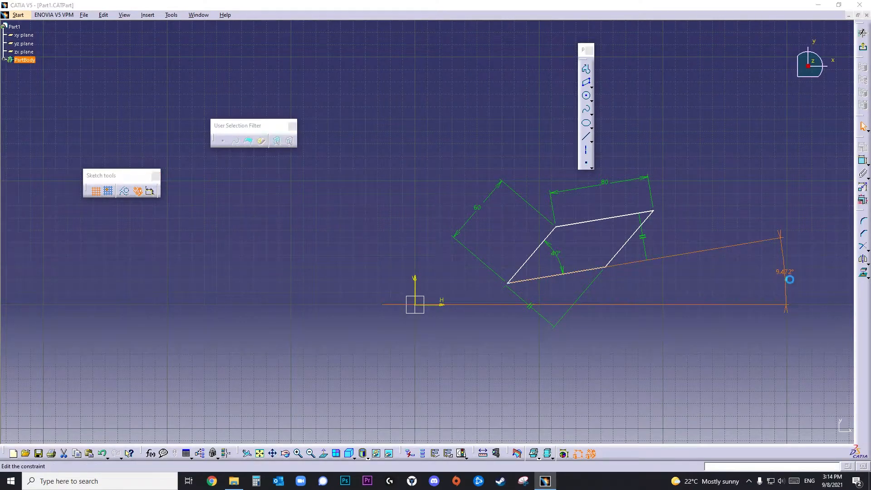
{"action": "type", "text": "20deg"}
{"action": "key", "text": "Return"}
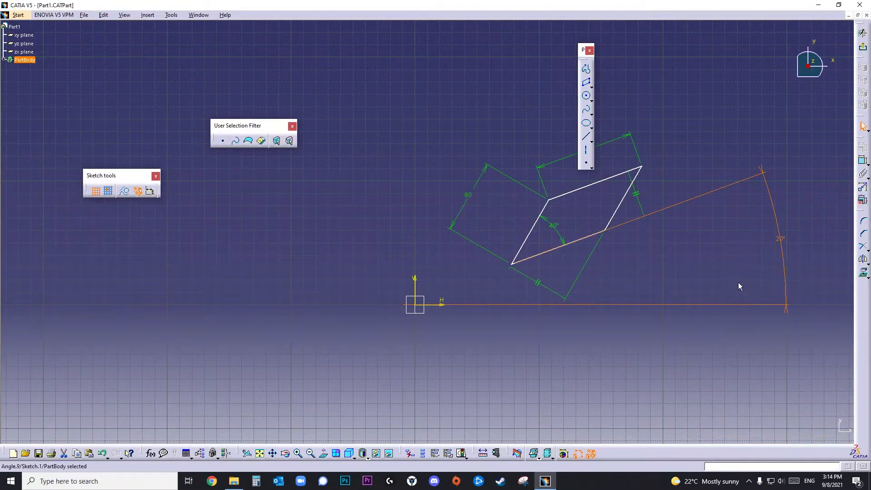
- Move the Profile toolbar clear of the geometry and delete the parallelogram with its constraints
{"action": "left_click_drag", "start_coordinate": [583, 50], "coordinate": [774, 41]}
{"action": "mouse_move", "coordinate": [374, 155]}
{"action": "left_mouse_down"}
{"action": "mouse_move", "coordinate": [478, 317]}
{"action": "mouse_move", "coordinate": [797, 360]}
{"action": "left_mouse_up"}
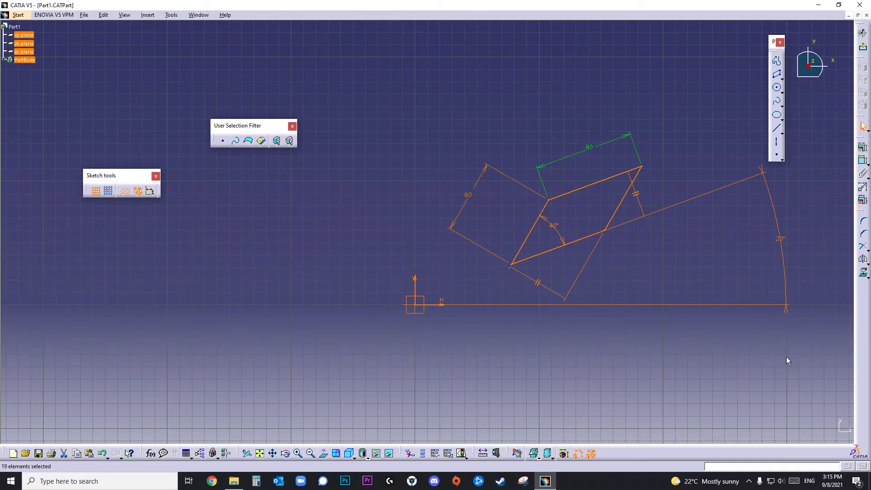
{"action": "key", "text": "Delete"}
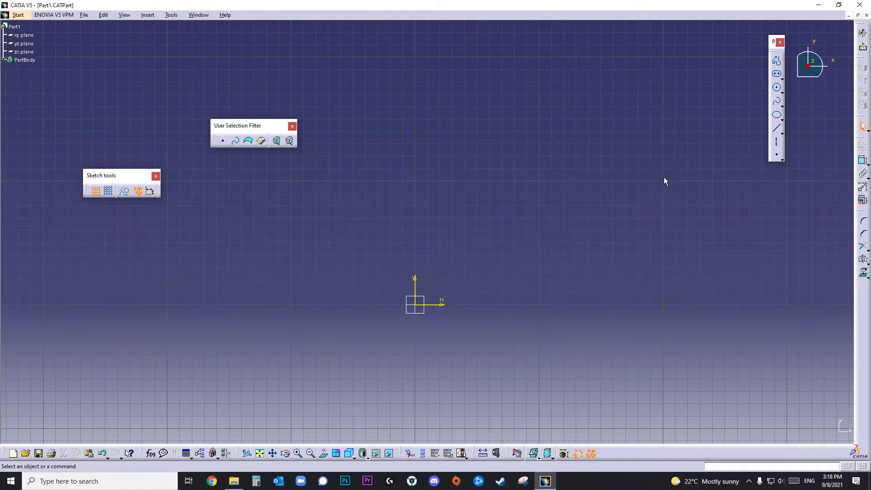
- Start an elongated hole with its first center at H 20 mm and V 20 mm
{"action": "left_click", "coordinate": [777, 75]}
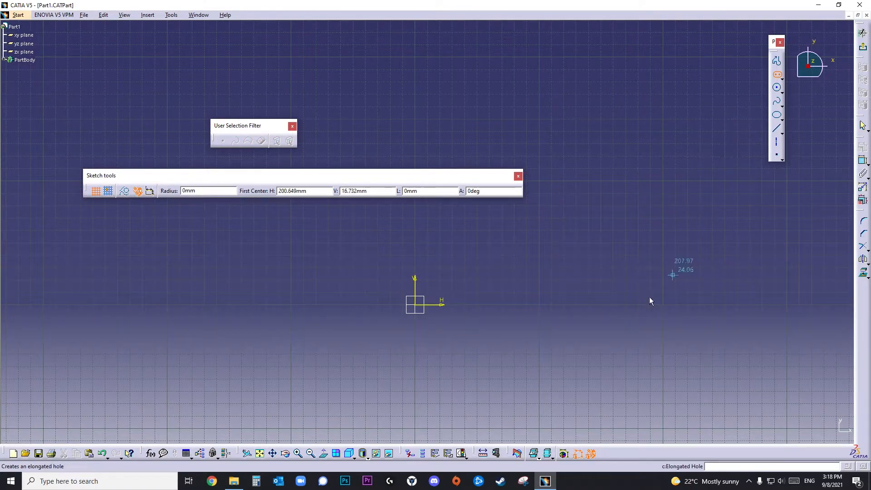
{"action": "double_click", "coordinate": [318, 195]}
{"action": "key", "text": "BackSpace"}
{"action": "key", "text": "BackSpace"}
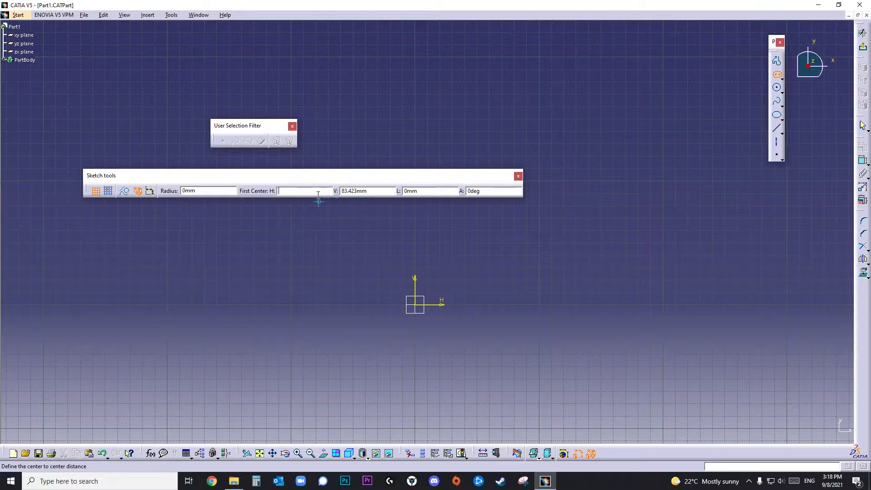
{"action": "type", "text": "20"}
{"action": "key", "text": "Tab"}
{"action": "type", "text": "20"}
{"action": "key", "text": "Return"}
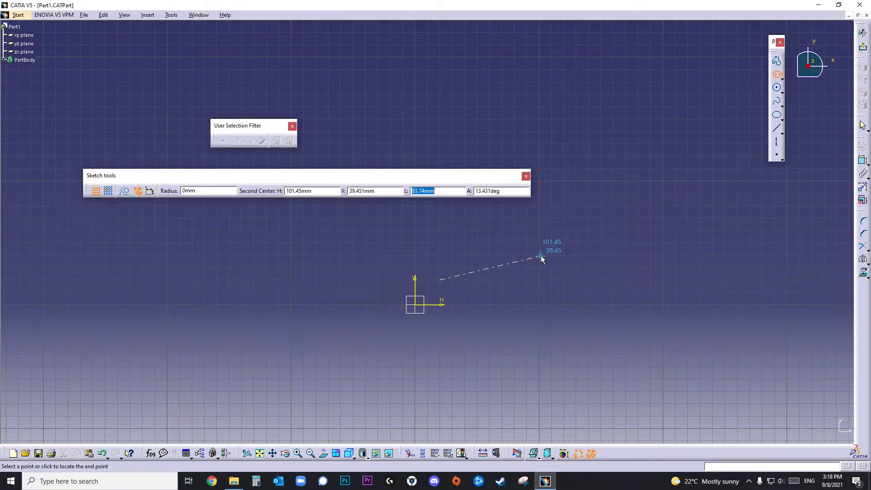
- Place the elongated hole's second center 60 mm from the first at an angle of 30 degrees
{"action": "type", "text": "60"}
{"action": "key", "text": "Tab"}
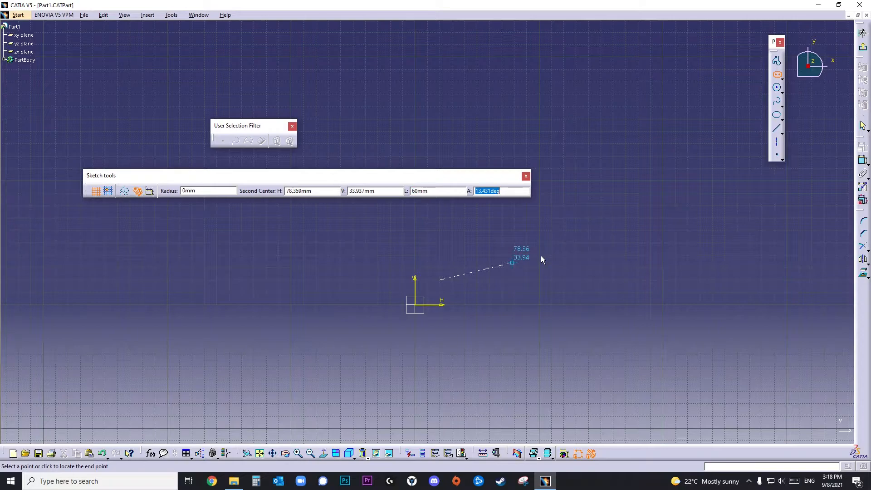
{"action": "type", "text": "30"}
{"action": "key", "text": "Return"}
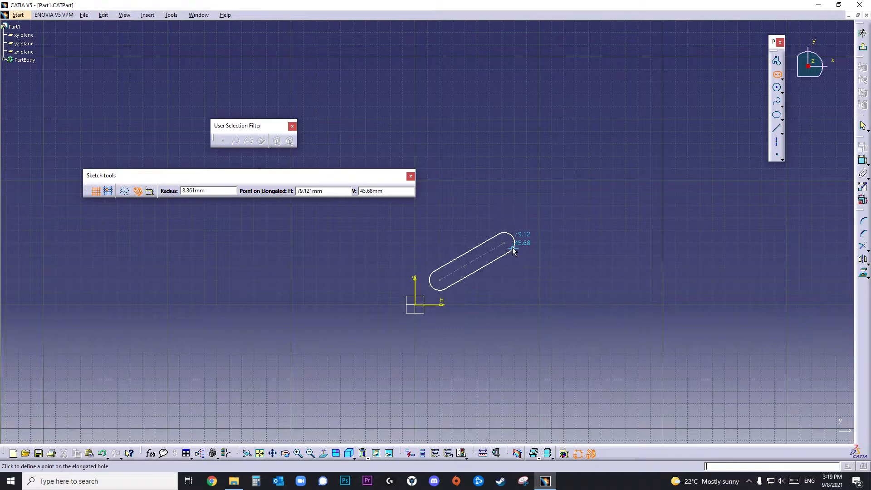
- Finish the elongated hole with a radius of 20 mm
{"action": "left_click", "coordinate": [222, 193]}
{"action": "type", "text": "2"}
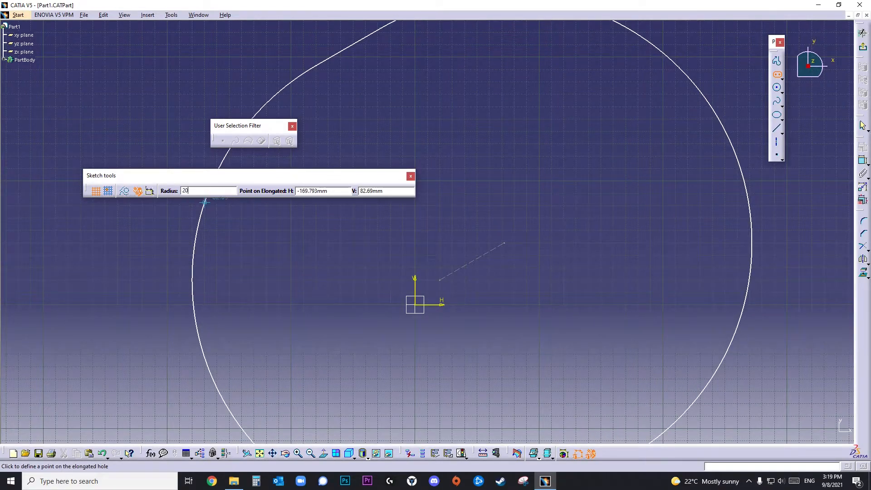
{"action": "type", "text": "0"}
{"action": "key", "text": "Return"}
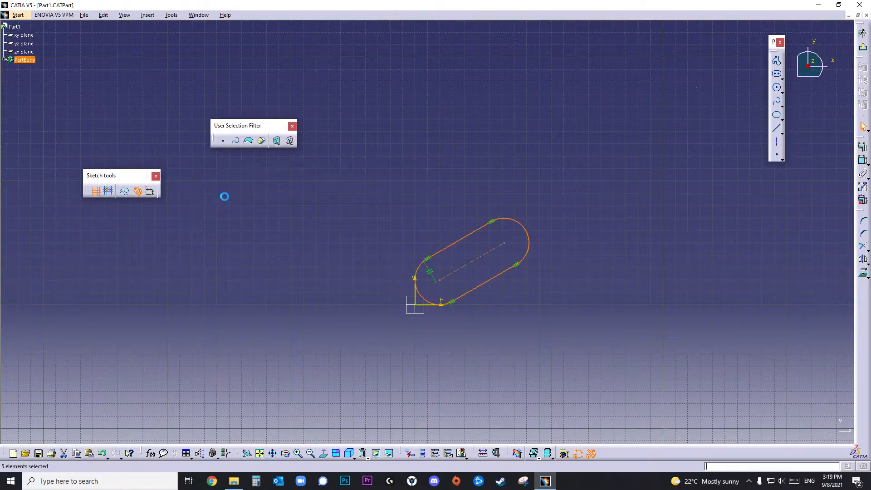
- Delete the elongated hole together with its constraints to clear the sketch
{"action": "middle_click_drag", "start_coordinate": [530, 317], "coordinate": [451, 208], "text": "ctrl"}
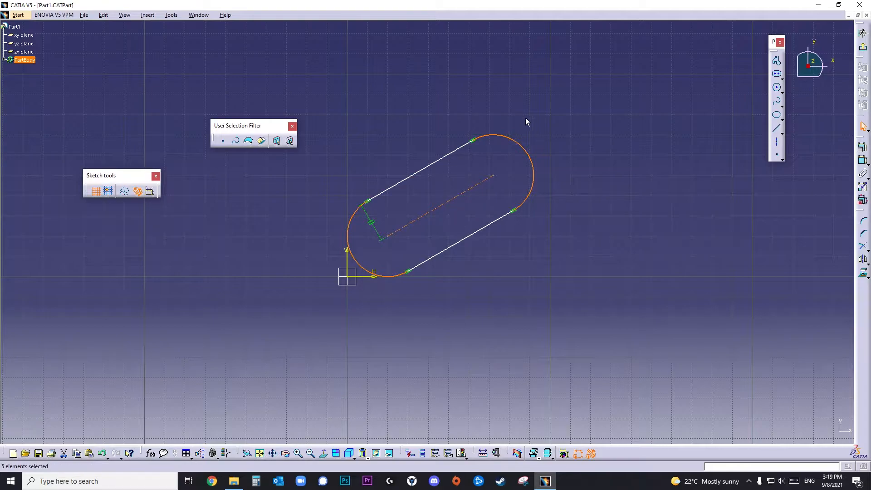
{"action": "left_click", "coordinate": [565, 148]}
{"action": "left_click_drag", "start_coordinate": [565, 116], "coordinate": [349, 299]}
{"action": "key", "text": "Delete"}
- Draw a tilted elongated hole freehand beside the origin, with centers about 67 mm apart and a radius of about 24 mm
{"action": "left_click", "coordinate": [776, 74]}
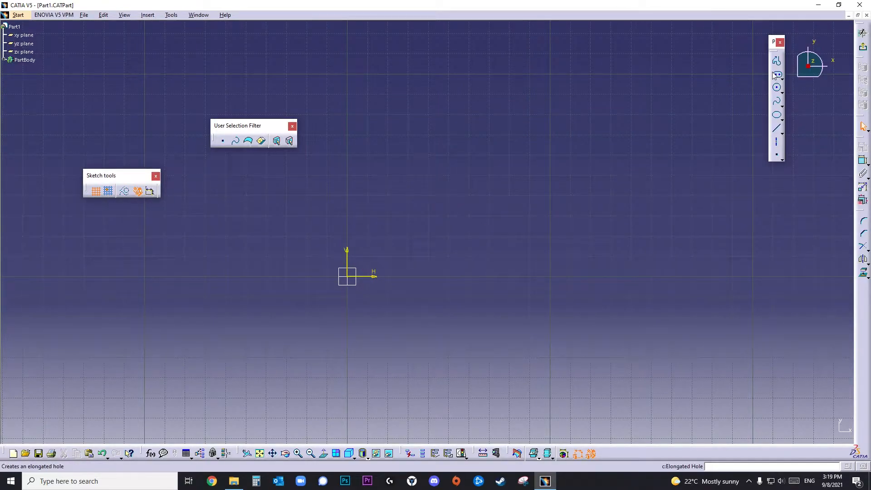
{"action": "left_click", "coordinate": [610, 165]}
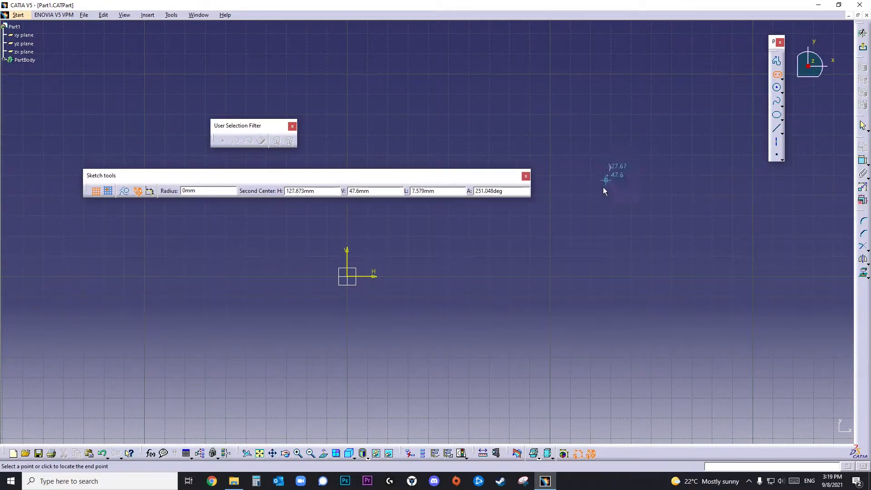
{"action": "left_click", "coordinate": [511, 258]}
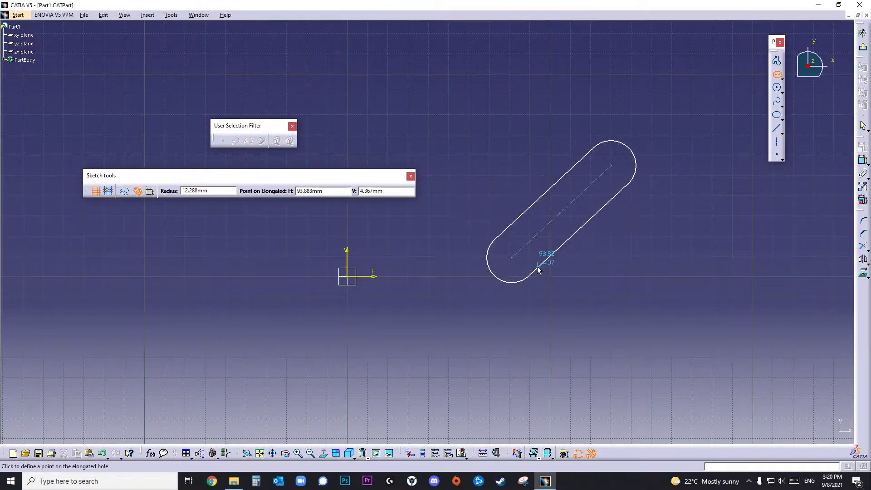
{"action": "left_click", "coordinate": [553, 289]}
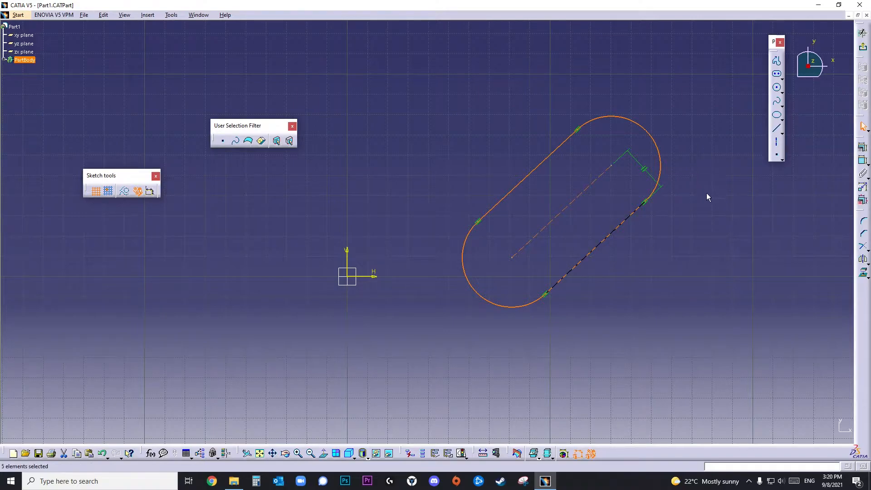
- Dimension the elongated hole's center-to-center axis and set its length to 60 mm
{"action": "left_click", "coordinate": [754, 169]}
{"action": "left_click", "coordinate": [863, 161]}
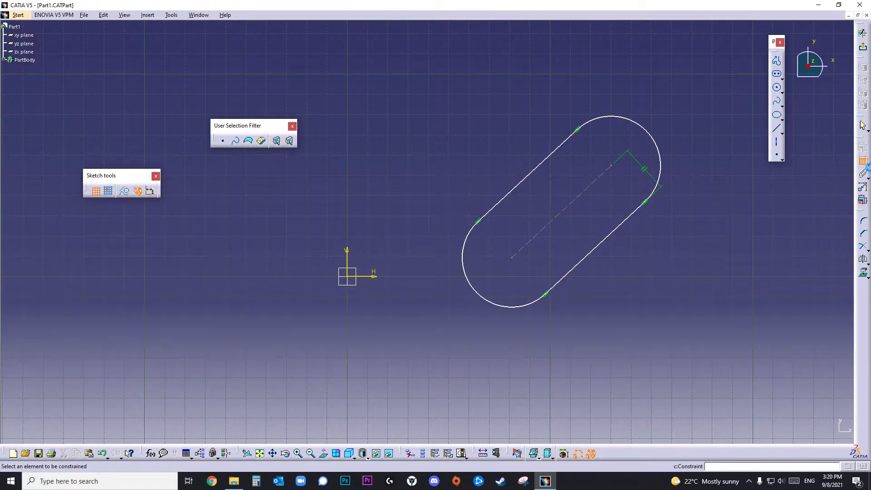
{"action": "left_click", "coordinate": [616, 169]}
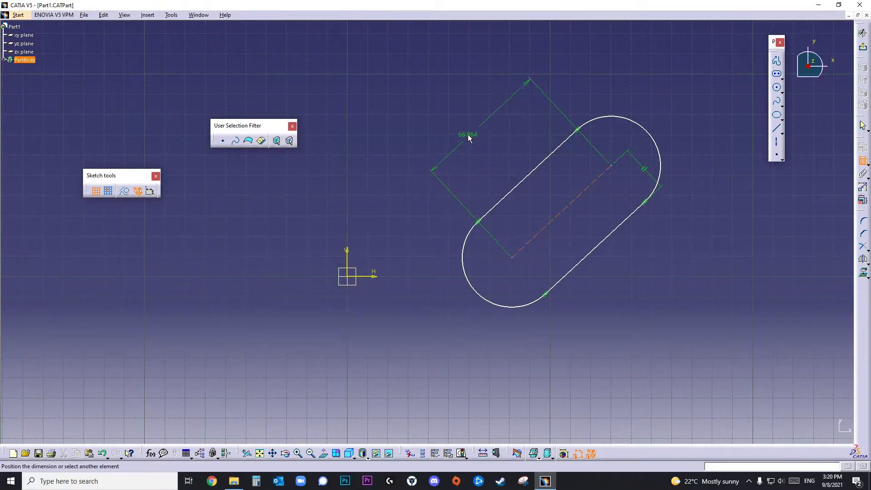
{"action": "left_click", "coordinate": [479, 123]}
{"action": "double_click", "coordinate": [484, 120]}
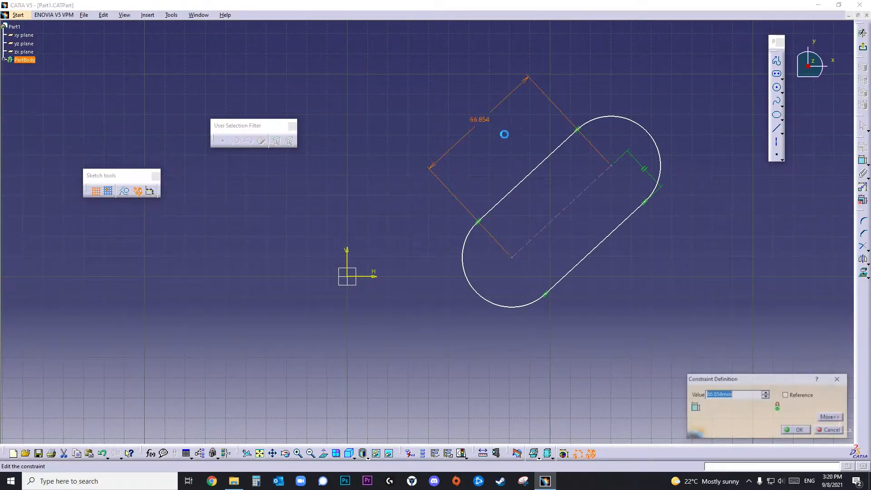
{"action": "type", "text": "60"}
{"action": "key", "text": "Return"}
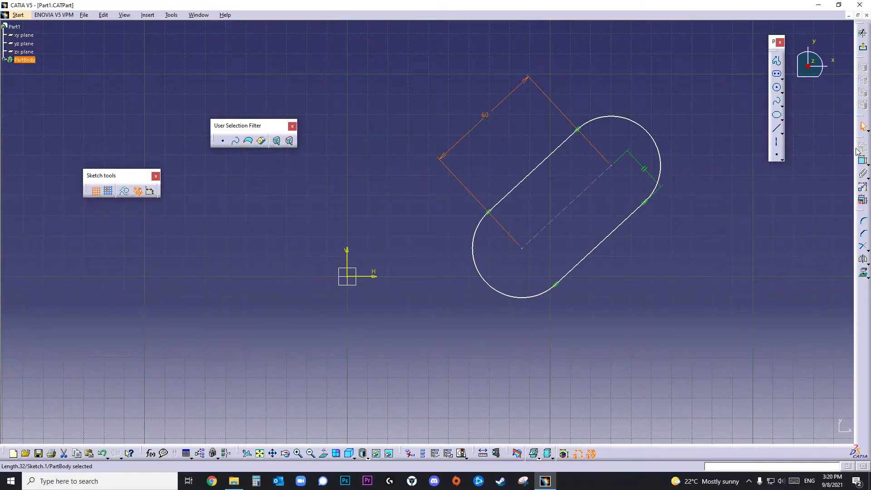
- Dimension the upper end arc of the elongated hole and set its radius to 25 mm
{"action": "left_click", "coordinate": [863, 160]}
{"action": "left_click", "coordinate": [648, 129]}
{"action": "left_click", "coordinate": [653, 76]}
{"action": "double_click", "coordinate": [655, 75]}
{"action": "type", "text": "25"}
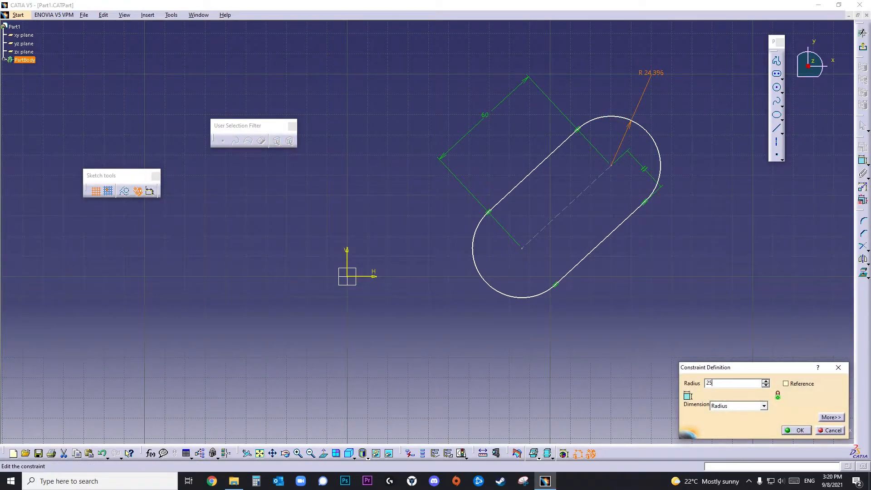
{"action": "key", "text": "Return"}
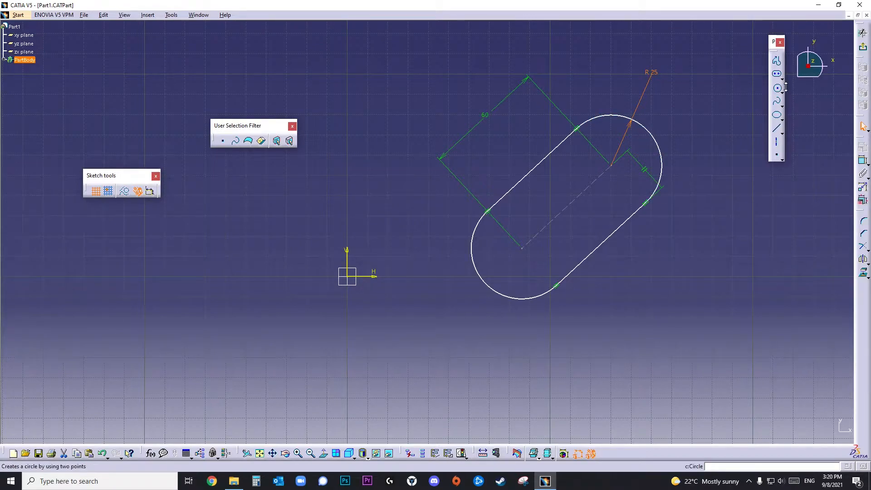
- Delete the dimensioned elongated hole and start a cylindrical elongated hole with its circle center at H 20 mm and V 20 mm
{"action": "left_click_drag", "start_coordinate": [426, 59], "coordinate": [721, 344]}
{"action": "key", "text": "Delete"}
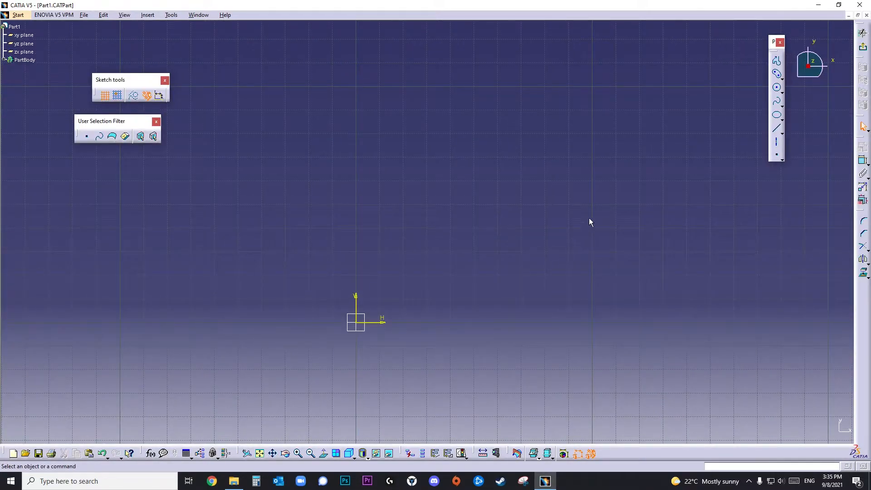
{"action": "left_click", "coordinate": [776, 76]}
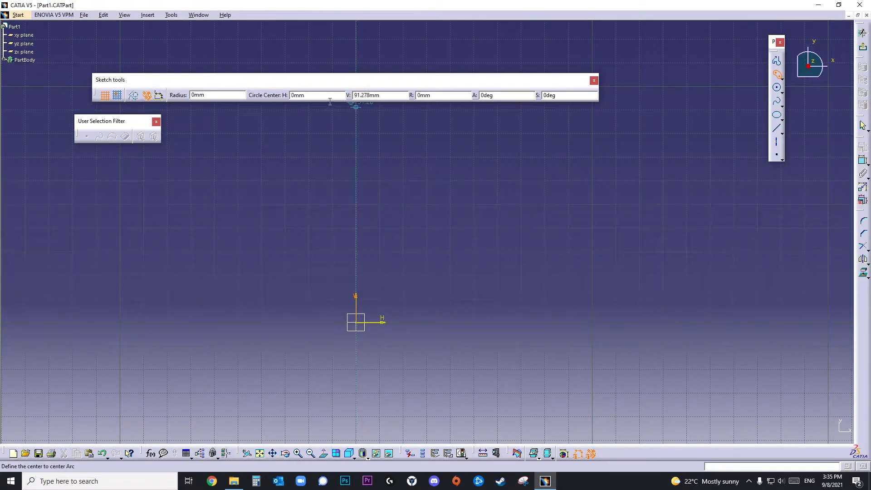
{"action": "type", "text": "20"}
{"action": "key", "text": "Tab"}
{"action": "type", "text": "20"}
{"action": "key", "text": "Return"}
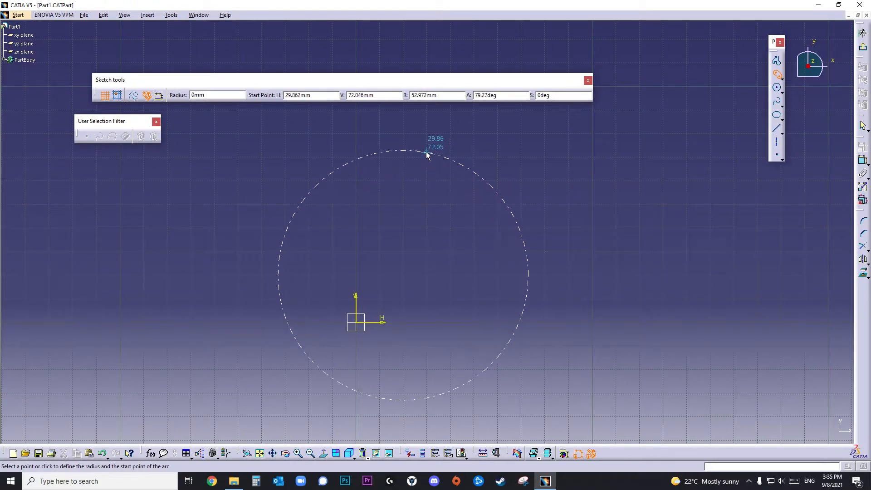
- Set the center arc's radius to 50 mm and its start point at an angle of 20 degrees
{"action": "left_click", "coordinate": [450, 99]}
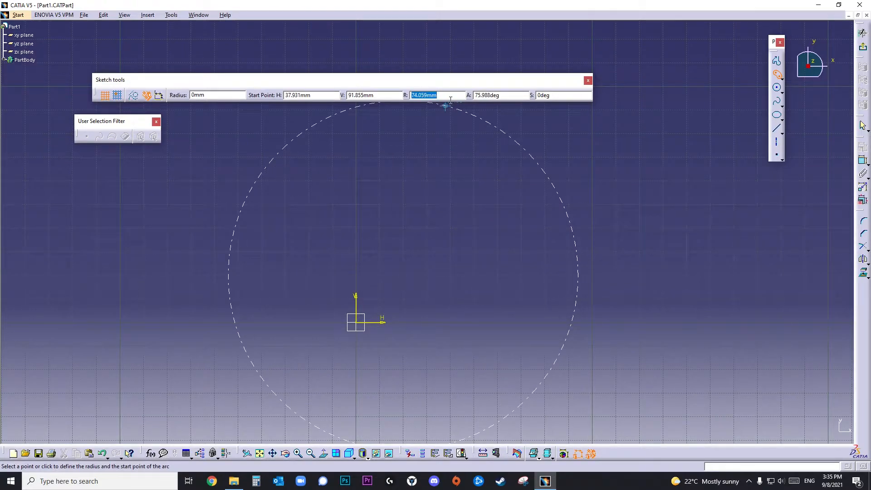
{"action": "type", "text": "50"}
{"action": "key", "text": "Tab"}
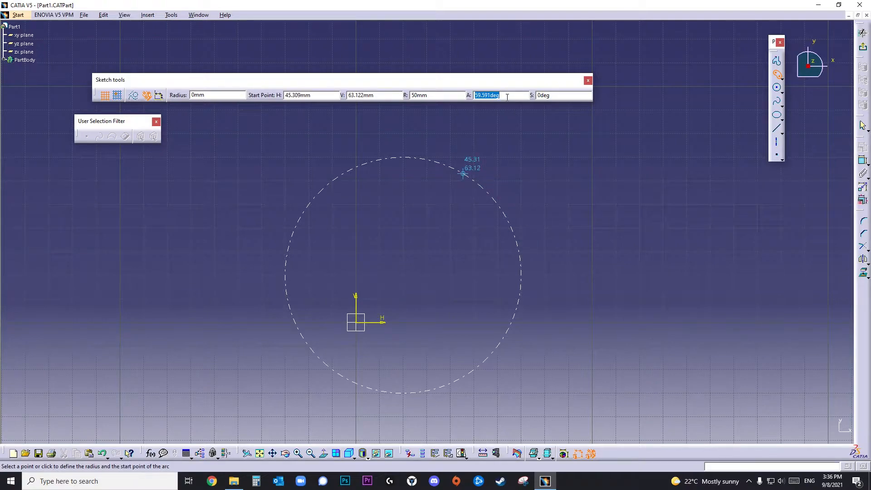
{"action": "type", "text": "20"}
{"action": "key", "text": "Return"}
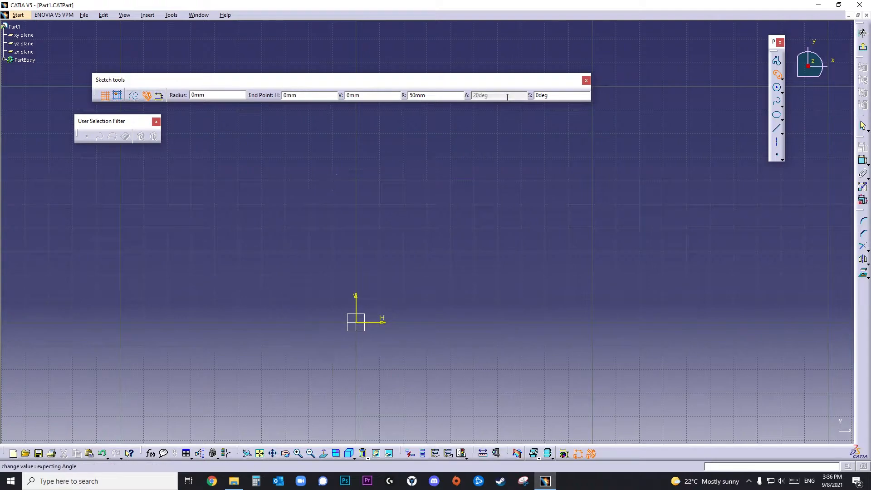
- Sweep the center arc through 60 degrees and finish the cylindrical elongated hole with a radius of 10 mm
{"action": "left_click", "coordinate": [558, 99]}
{"action": "type", "text": "60"}
{"action": "key", "text": "Return"}
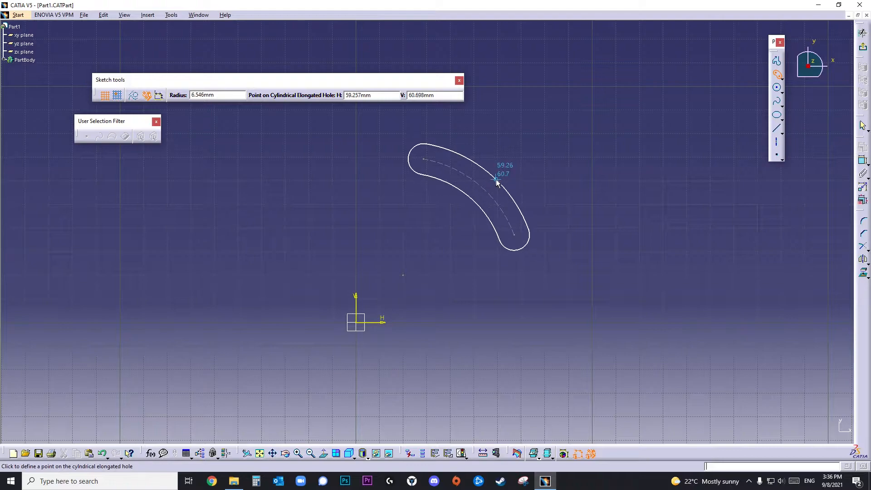
{"action": "left_click", "coordinate": [236, 97]}
{"action": "type", "text": "10"}
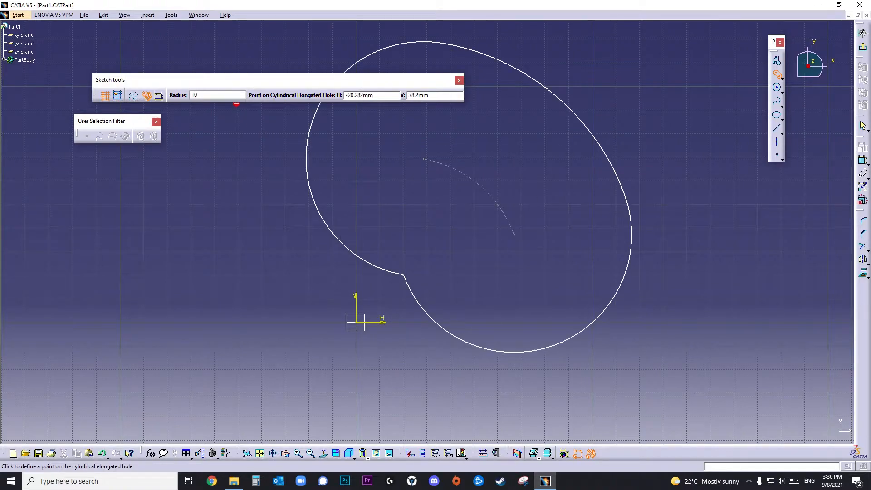
{"action": "key", "text": "Return"}
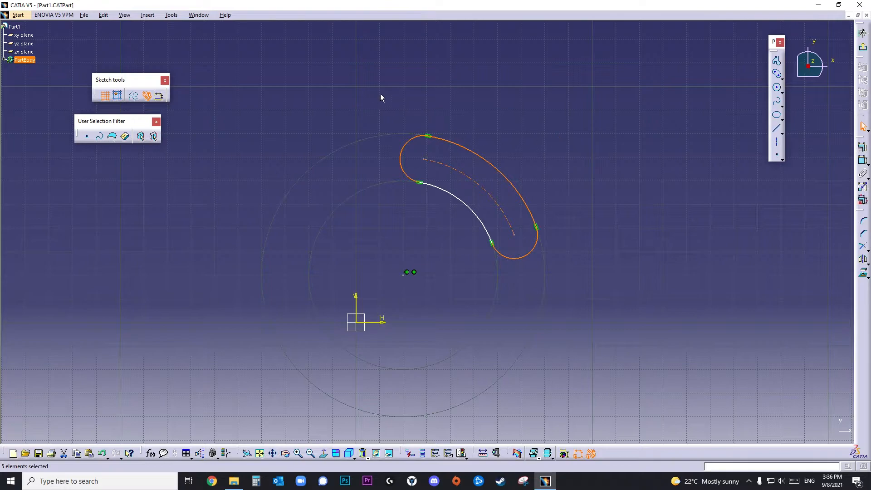
- Clear the sketch and draw a cylindrical elongated hole freehand near the origin, with a center arc radius of about 30 mm
{"action": "key", "text": "ctrl+a"}
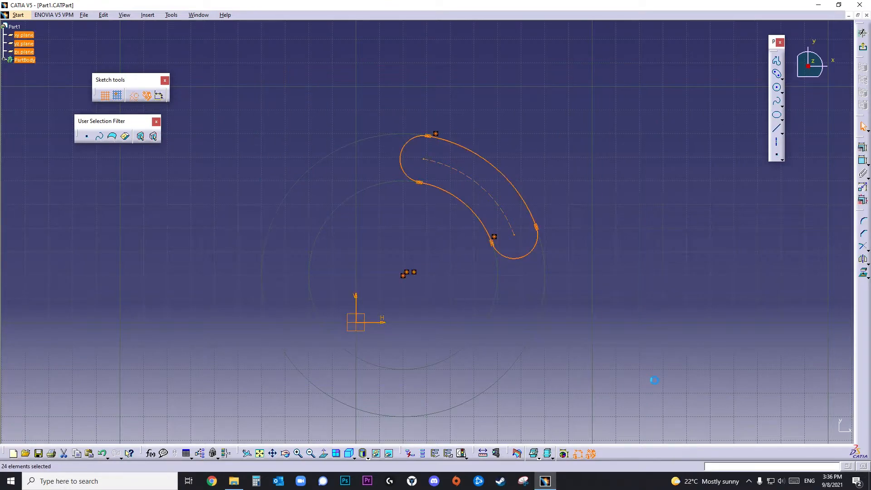
{"action": "key", "text": "Delete"}
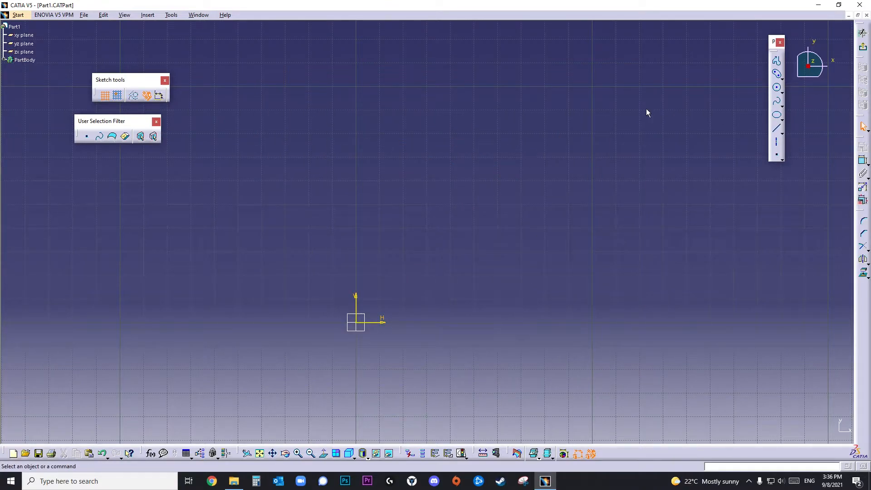
{"action": "left_click", "coordinate": [776, 74]}
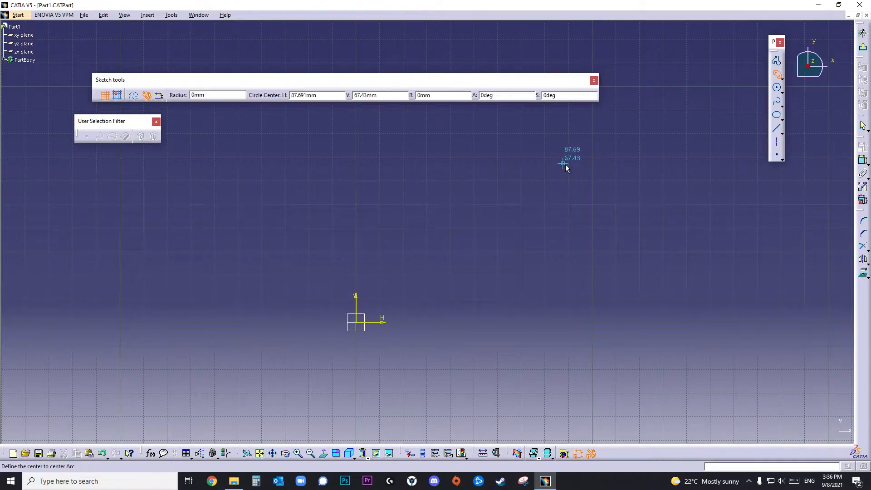
{"action": "left_click", "coordinate": [454, 296]}
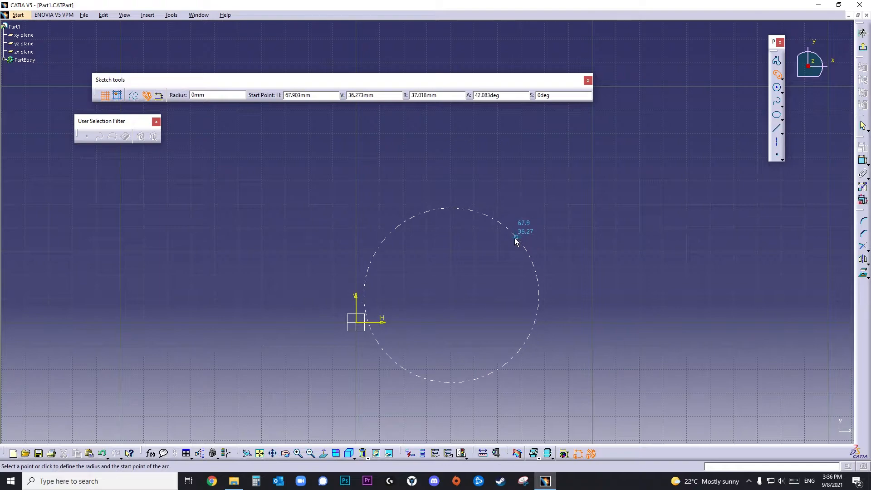
{"action": "left_click", "coordinate": [485, 233]}
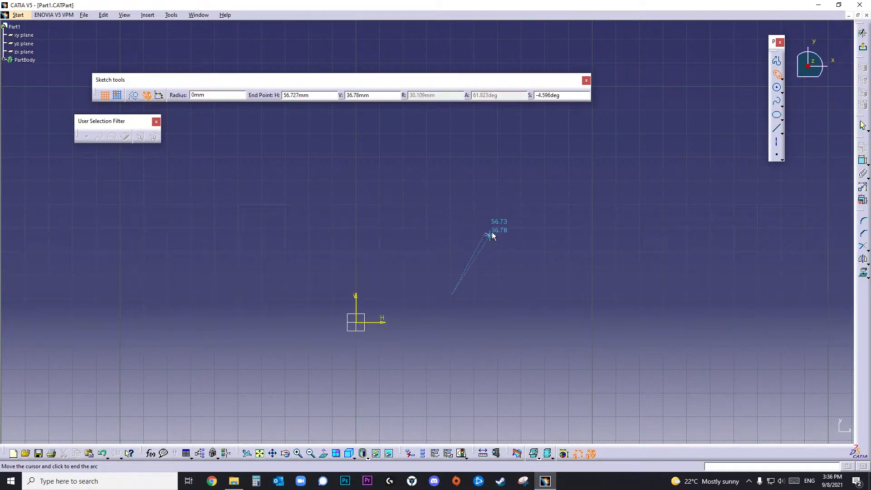
{"action": "left_click", "coordinate": [412, 202]}
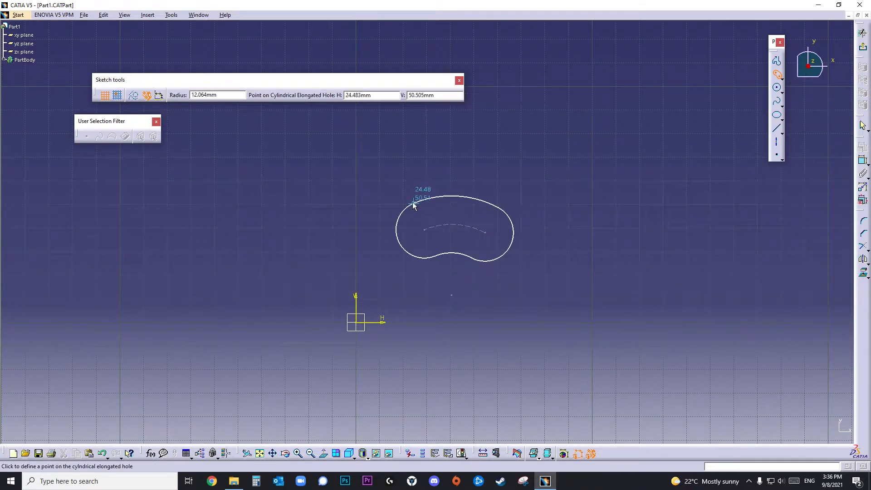
{"action": "left_click", "coordinate": [422, 216]}
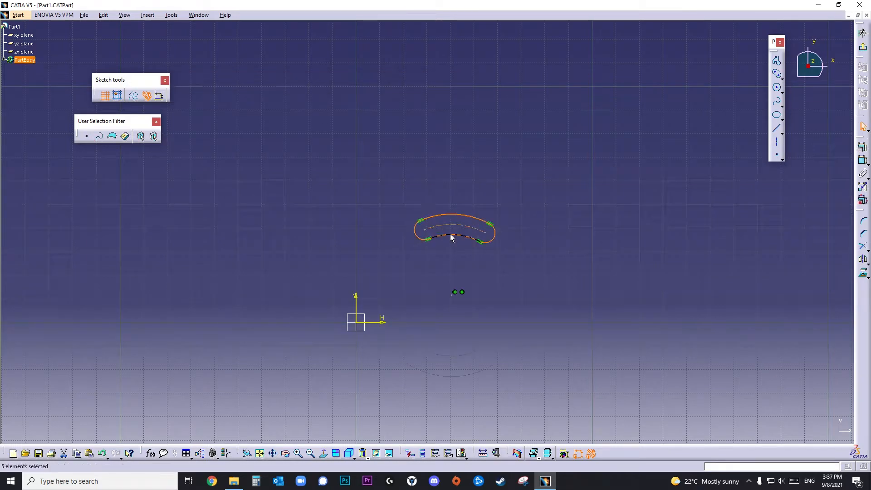
- Move the arc center point of the curved hole slightly closer to the hole
{"action": "mouse_move", "coordinate": [451, 295]}
{"action": "left_mouse_down"}
{"action": "mouse_move", "coordinate": [452, 269]}
{"action": "mouse_move", "coordinate": [452, 279]}
{"action": "left_mouse_up"}
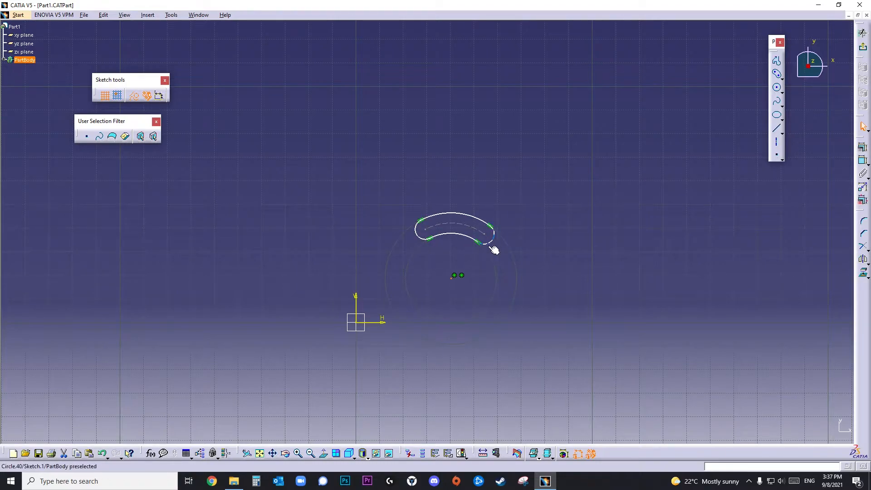
{"action": "middle_click_drag", "start_coordinate": [503, 259], "coordinate": [499, 200], "text": "ctrl"}
{"action": "mouse_move", "coordinate": [514, 278]}
{"action": "middle_mouse_down"}
{"action": "mouse_move", "coordinate": [477, 243]}
{"action": "mouse_move", "coordinate": [449, 192]}
{"action": "middle_mouse_up"}
{"action": "middle_click_drag", "start_coordinate": [510, 212], "coordinate": [510, 238], "text": "ctrl"}
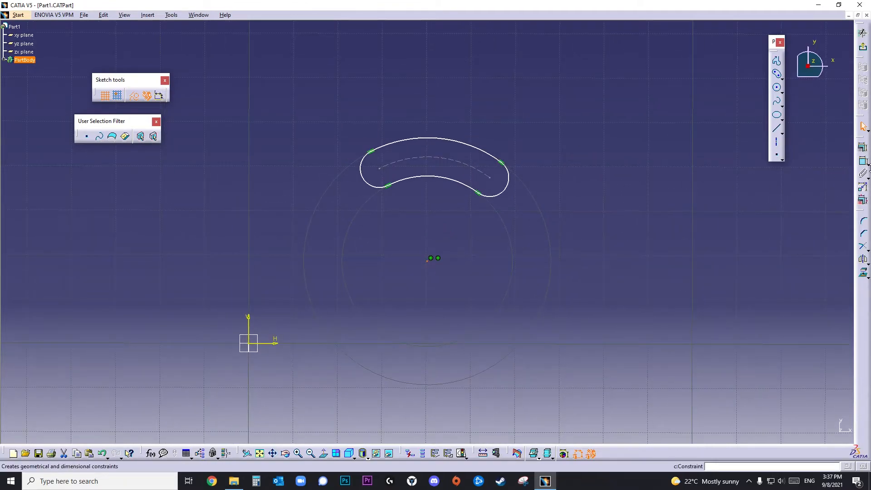
{"action": "left_click", "coordinate": [863, 162]}
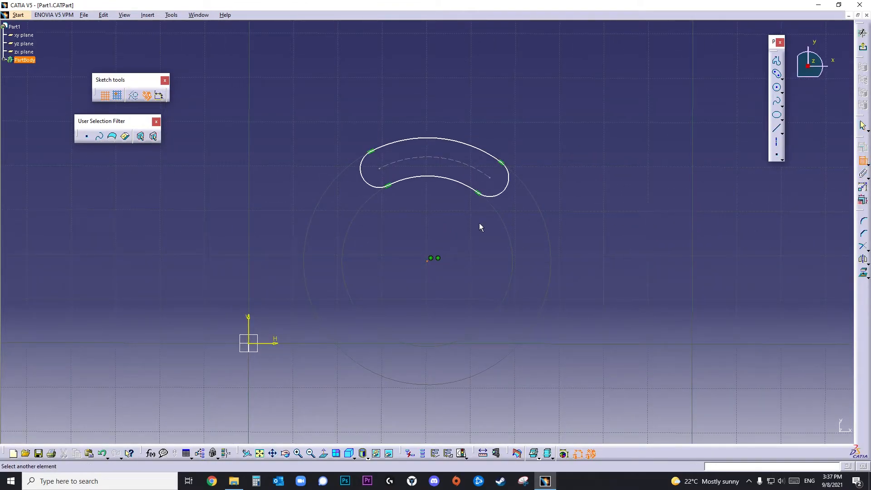
{"action": "left_click", "coordinate": [432, 159]}
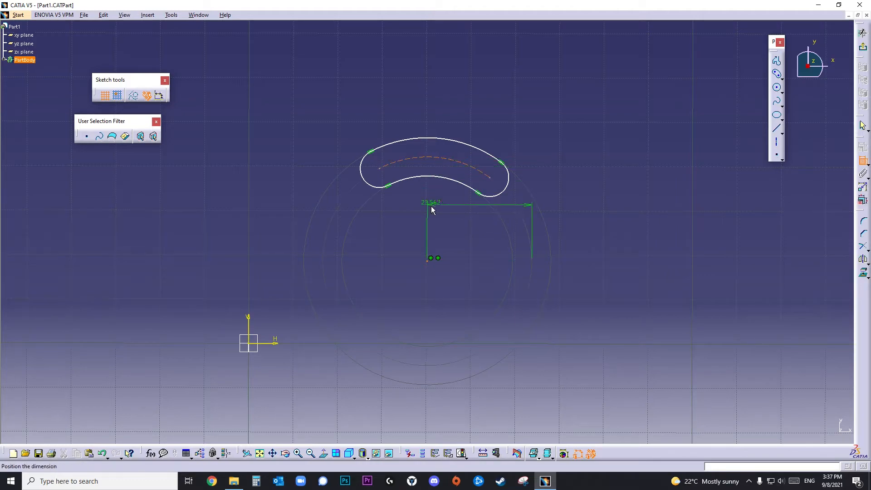
{"action": "key", "text": "Escape"}
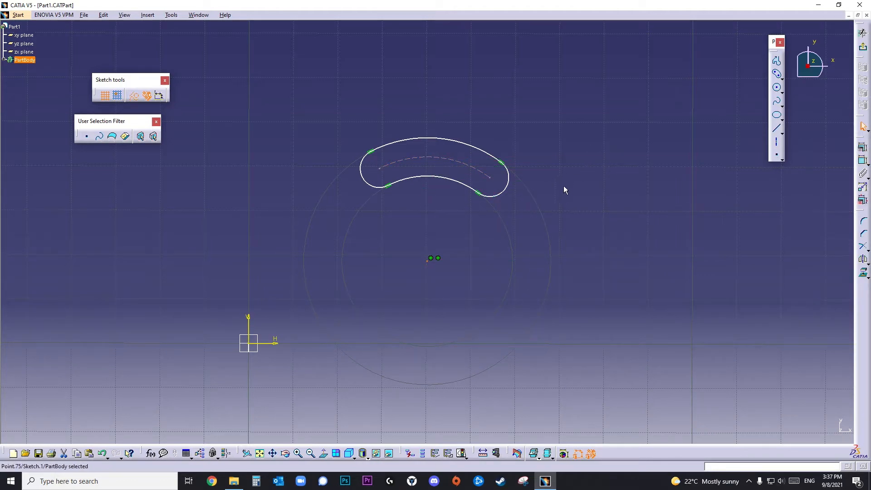
- Dimension the dashed center arc of the cylindrical elongated hole and set its radius to 30 mm
{"action": "left_click", "coordinate": [863, 161]}
{"action": "left_click", "coordinate": [430, 159]}
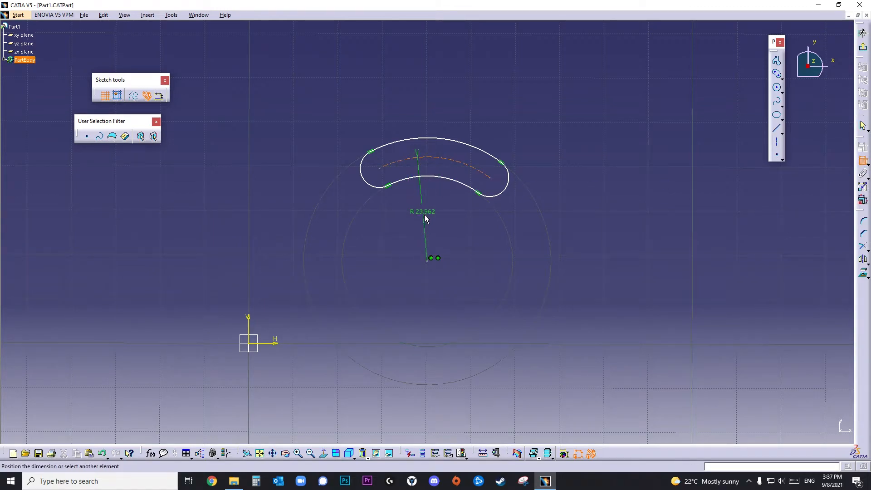
{"action": "left_click", "coordinate": [434, 217]}
{"action": "double_click", "coordinate": [445, 220]}
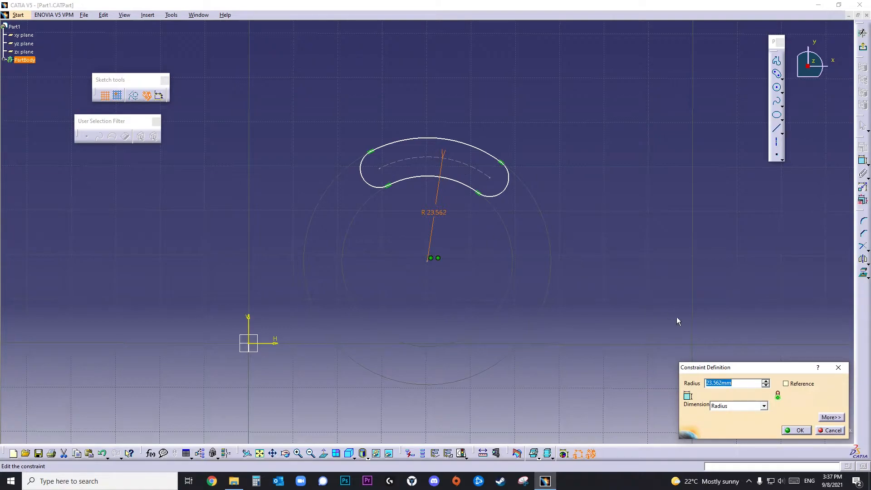
{"action": "type", "text": "30"}
{"action": "key", "text": "Return"}
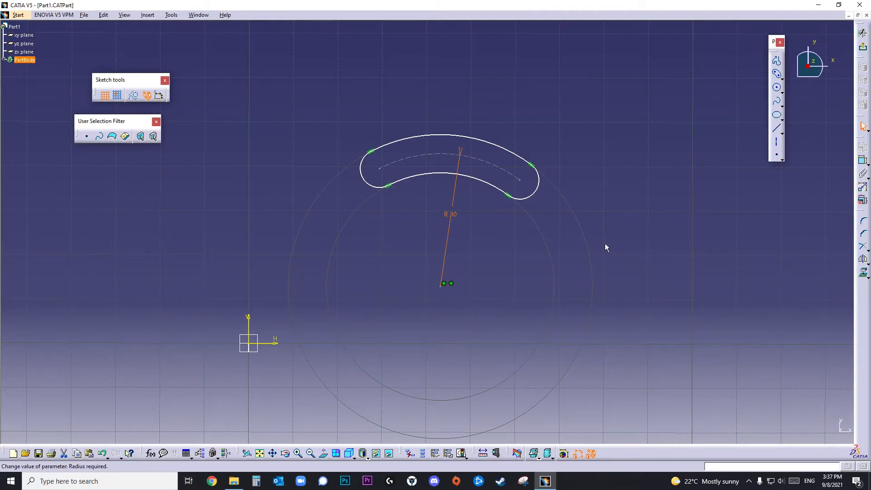
- Dimension the straight distance between the cylindrical elongated hole's two end centers and set it to 40 mm
{"action": "left_click", "coordinate": [862, 161]}
{"action": "left_click", "coordinate": [519, 180]}
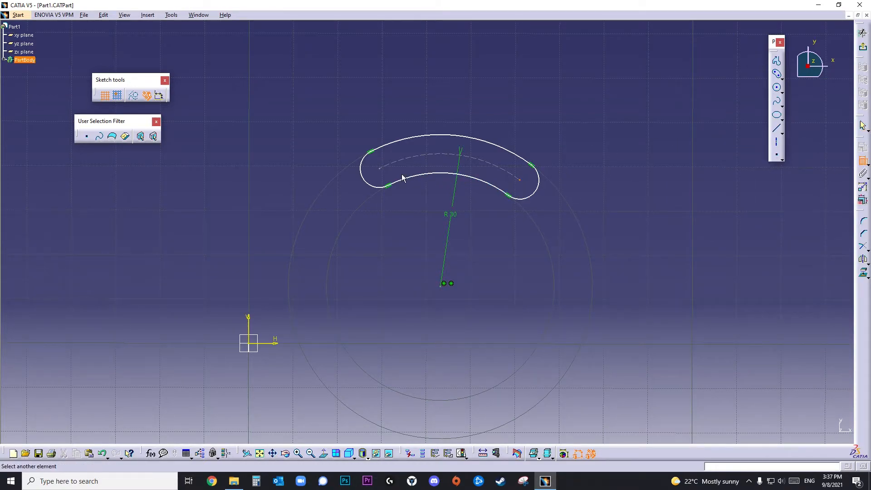
{"action": "left_click", "coordinate": [380, 169]}
{"action": "left_click", "coordinate": [459, 78]}
{"action": "double_click", "coordinate": [467, 82]}
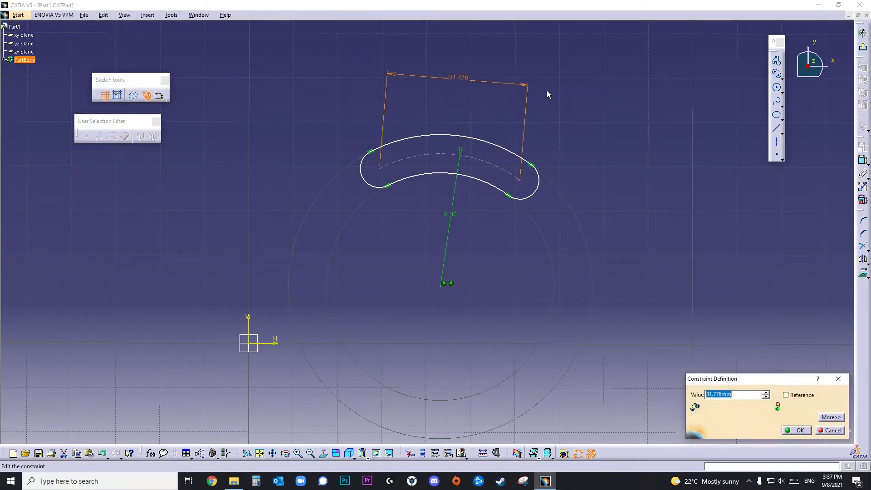
{"action": "type", "text": "40"}
{"action": "key", "text": "Return"}
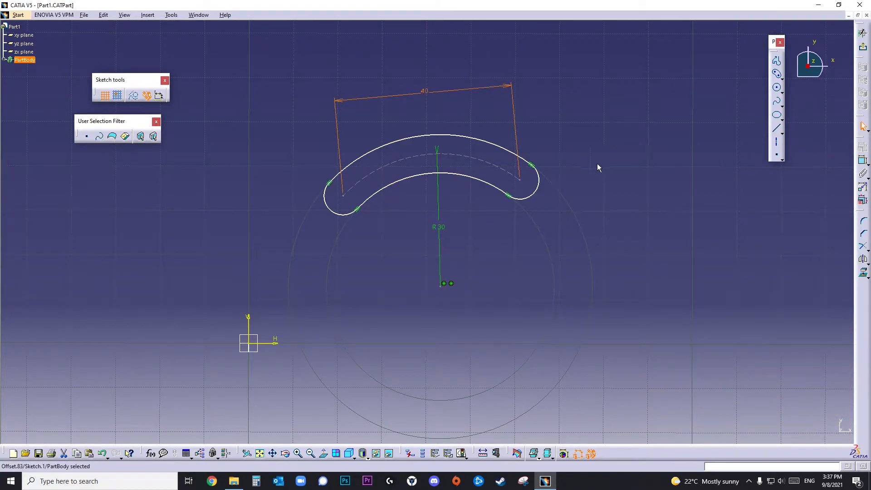
- Dimension the rounded end of the cylindrical elongated hole and set its radius to 8 mm
{"action": "left_click", "coordinate": [861, 160]}
{"action": "left_click", "coordinate": [535, 191]}
{"action": "left_click", "coordinate": [618, 178]}
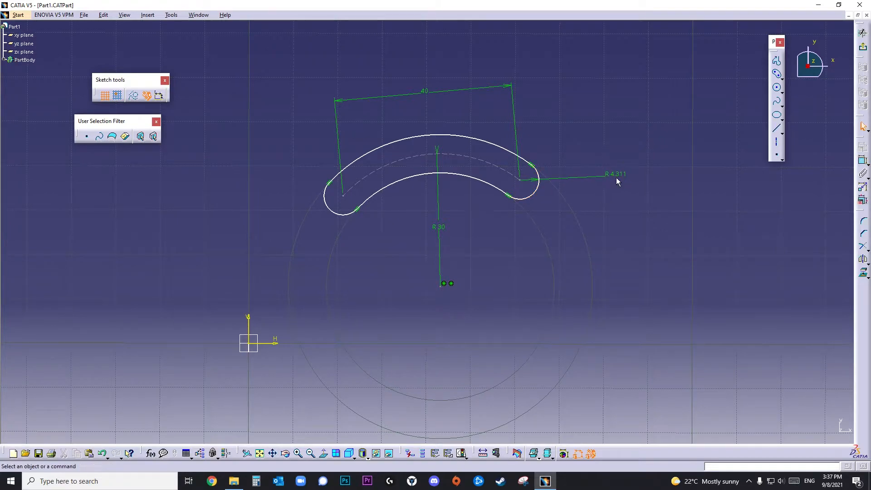
{"action": "double_click", "coordinate": [624, 177]}
{"action": "type", "text": "8"}
{"action": "key", "text": "Return"}
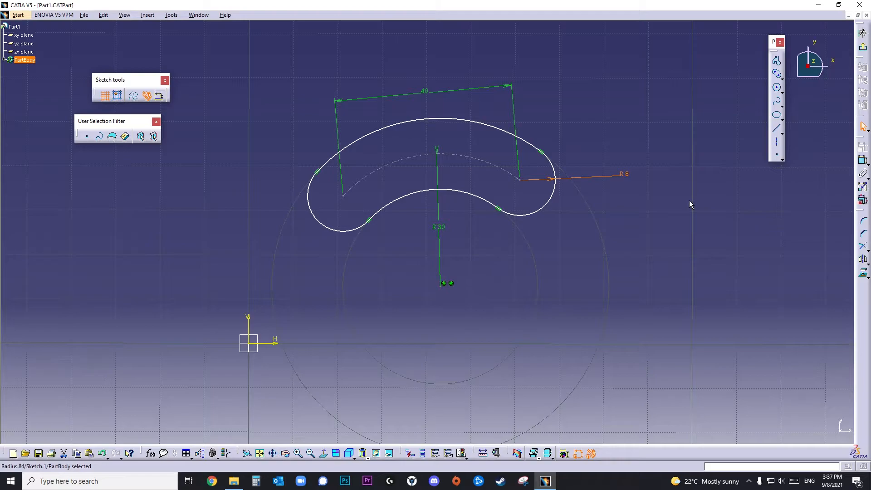
- Clear the sketch and start a keyhole profile with its large-radius center at H 20 mm, V 20 mm
{"action": "middle_click_drag", "start_coordinate": [517, 231], "coordinate": [521, 295], "text": "ctrl"}
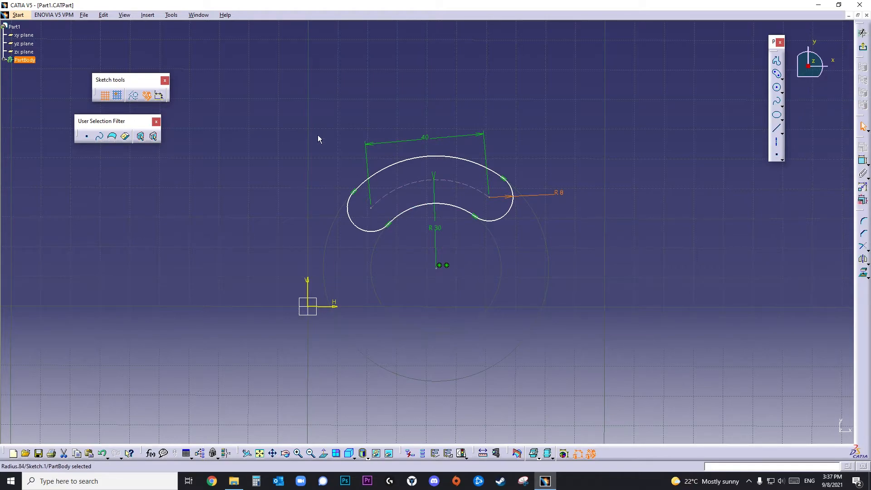
{"action": "mouse_move", "coordinate": [313, 120]}
{"action": "left_mouse_down"}
{"action": "mouse_move", "coordinate": [359, 256]}
{"action": "mouse_move", "coordinate": [628, 298]}
{"action": "left_mouse_up"}
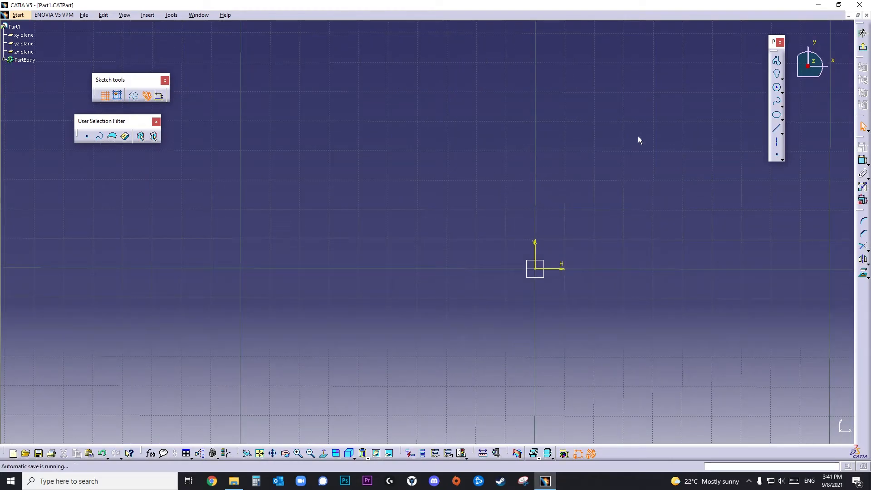
{"action": "left_click", "coordinate": [777, 74]}
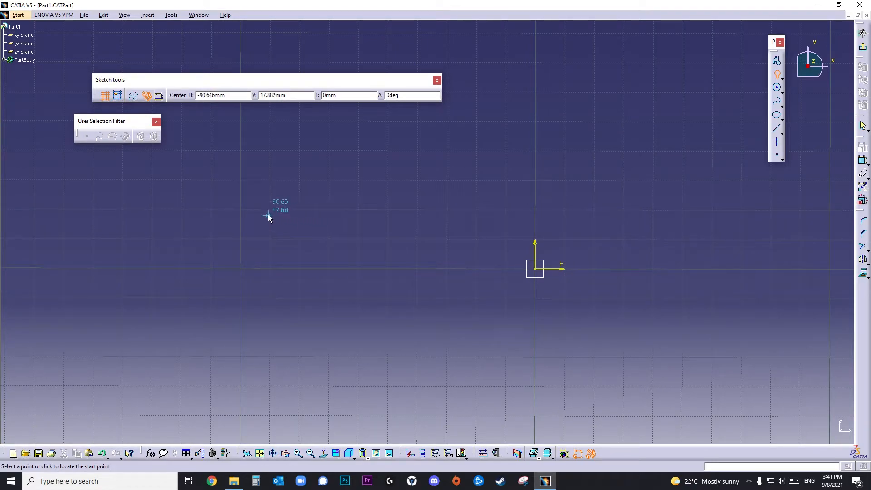
{"action": "left_click", "coordinate": [237, 99]}
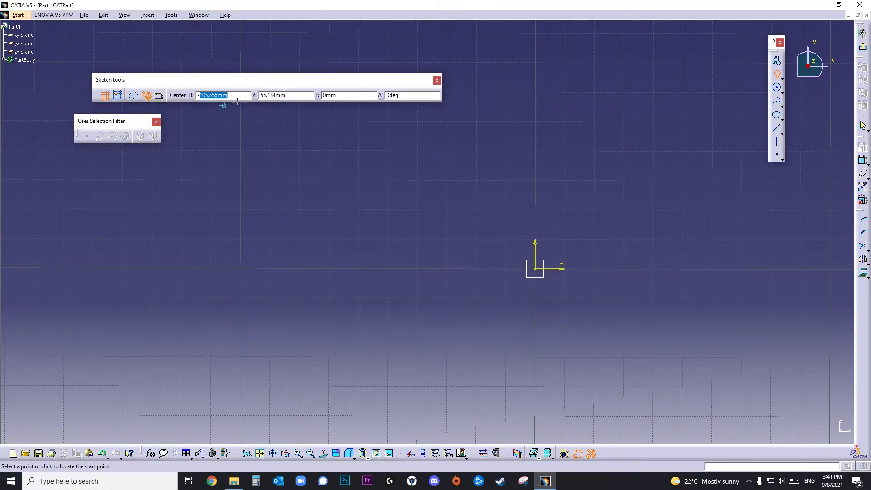
{"action": "key", "text": "BackSpace"}
{"action": "type", "text": "20"}
{"action": "key", "text": "Tab"}
{"action": "type", "text": "20"}
{"action": "key", "text": "Return"}
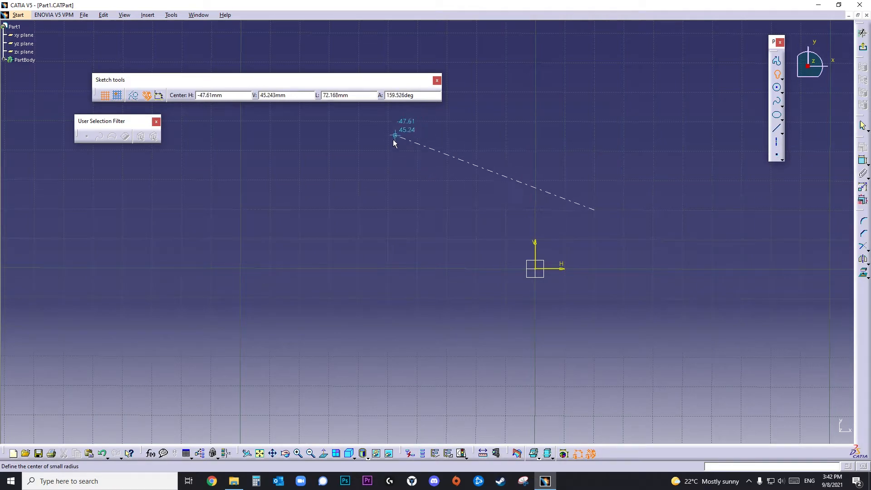
- Place the keyhole's small-radius center at a length of 60 mm and an angle of 120 degrees
{"action": "left_click", "coordinate": [355, 98]}
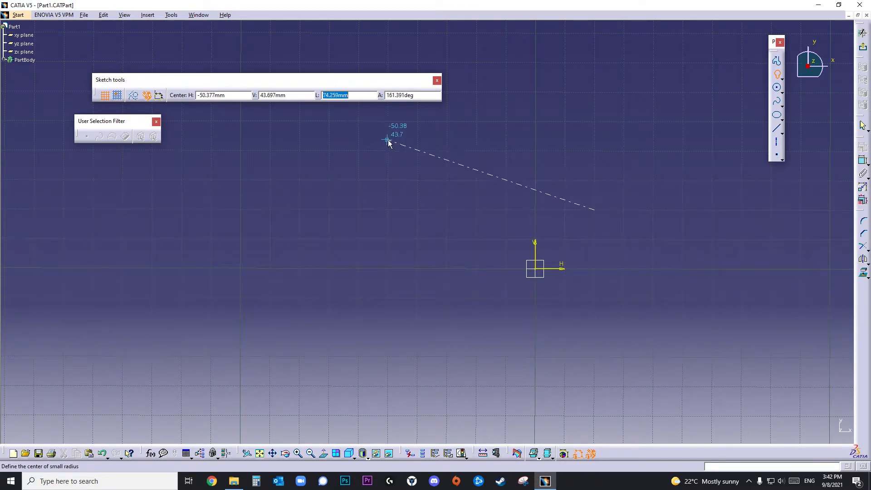
{"action": "type", "text": "60"}
{"action": "key", "text": "Tab"}
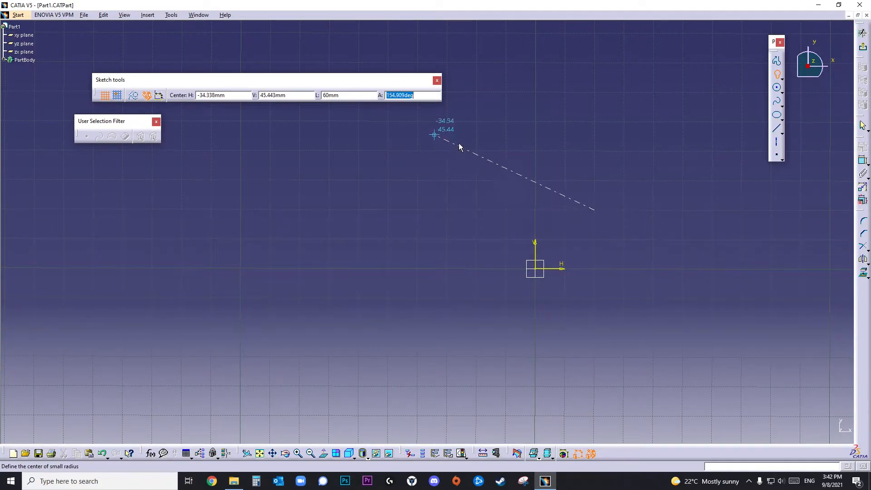
{"action": "type", "text": "1"}
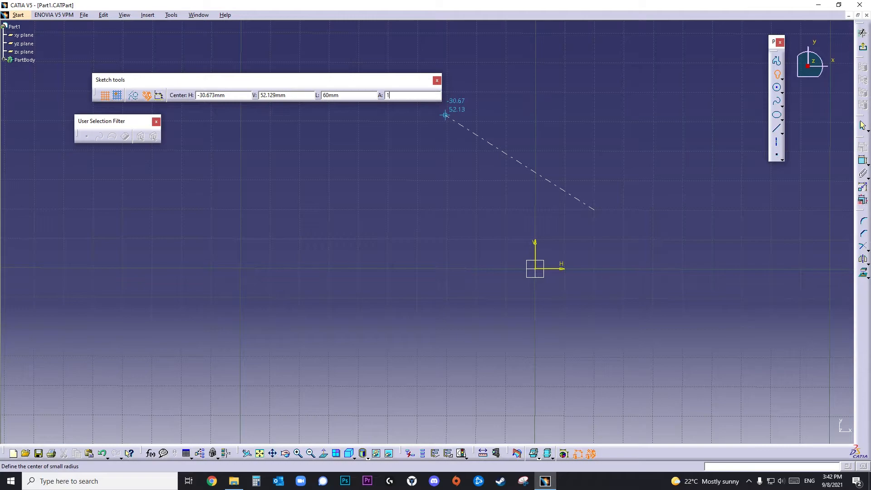
{"action": "type", "text": "20"}
{"action": "key", "text": "Return"}
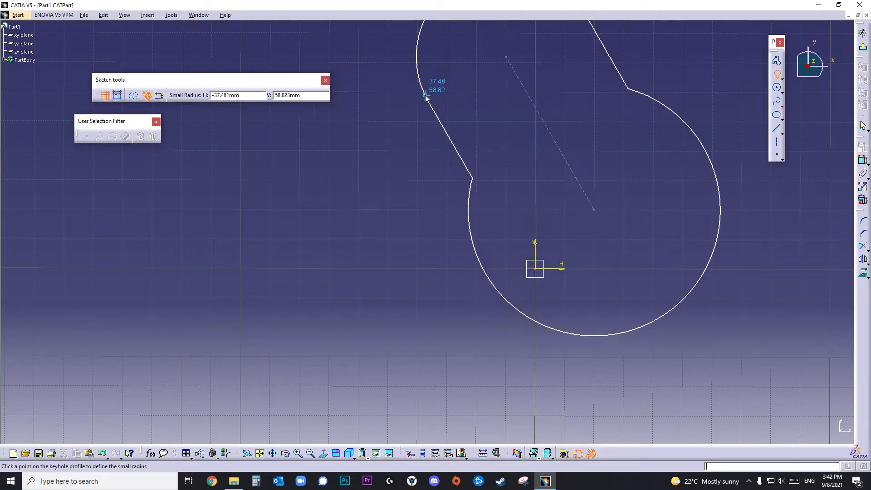
- Define the keyhole's small radius with a point at H -10 mm, V 60 mm
{"action": "middle_click_drag", "start_coordinate": [486, 104], "coordinate": [397, 155]}
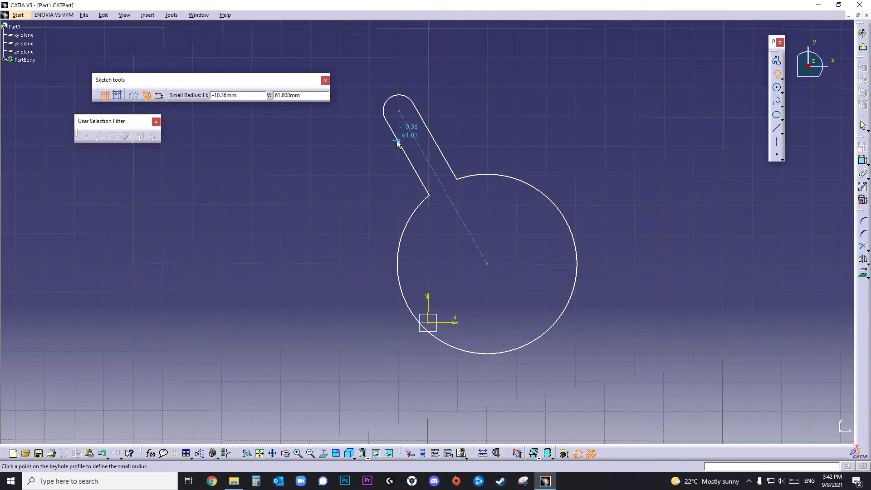
{"action": "left_click", "coordinate": [250, 98]}
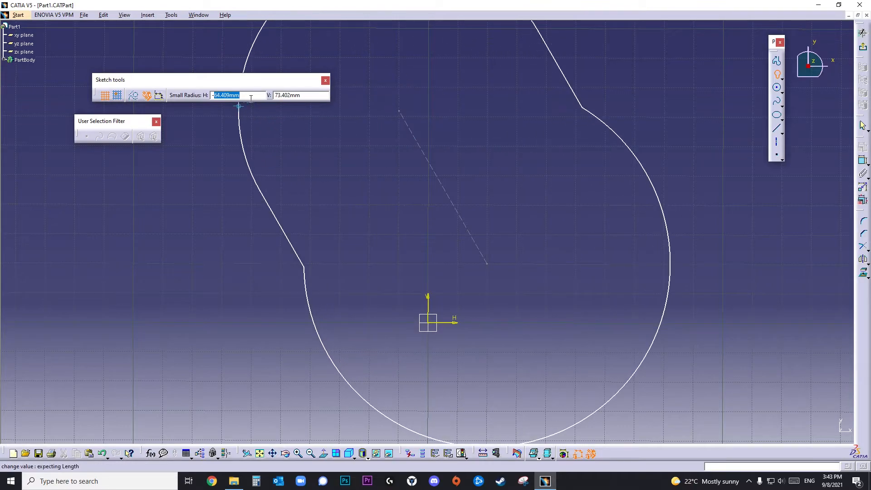
{"action": "type", "text": "-10"}
{"action": "left_click_drag", "start_coordinate": [241, 97], "coordinate": [207, 96]}
{"action": "type", "text": "-10"}
{"action": "key", "text": "Tab"}
{"action": "type", "text": "60"}
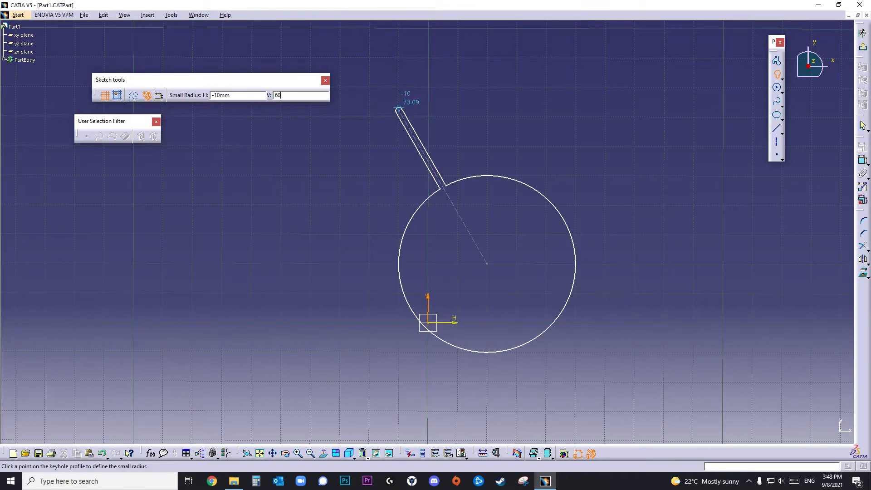
{"action": "key", "text": "Return"}
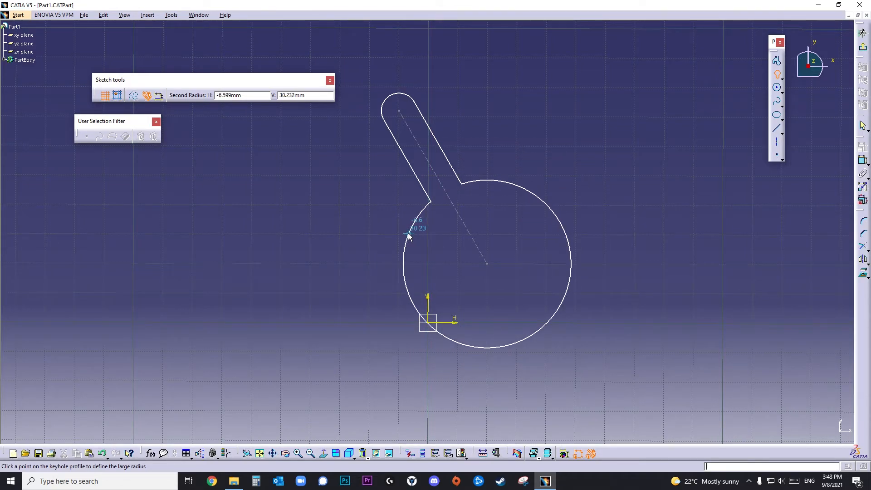
- Define the keyhole's large radius with a point at H -7 mm, V 30 mm to complete the profile
{"action": "left_click", "coordinate": [257, 99]}
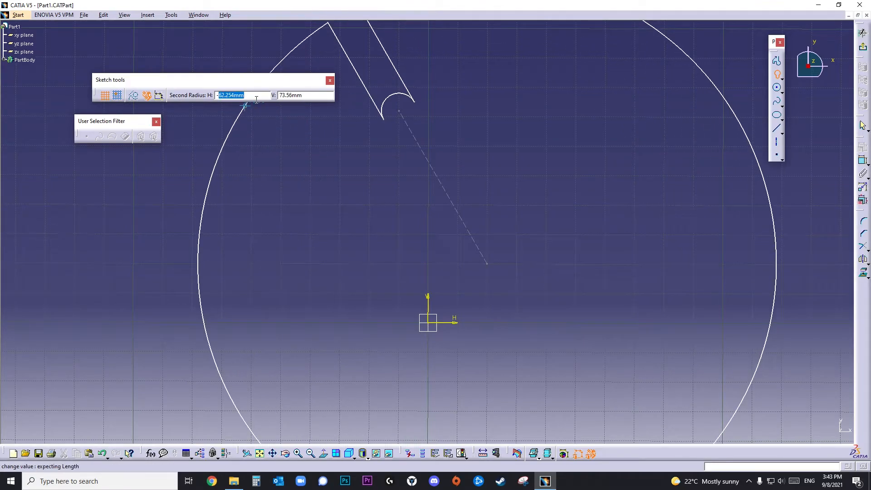
{"action": "type", "text": "-7"}
{"action": "key", "text": "Tab"}
{"action": "type", "text": "30"}
{"action": "key", "text": "Return"}
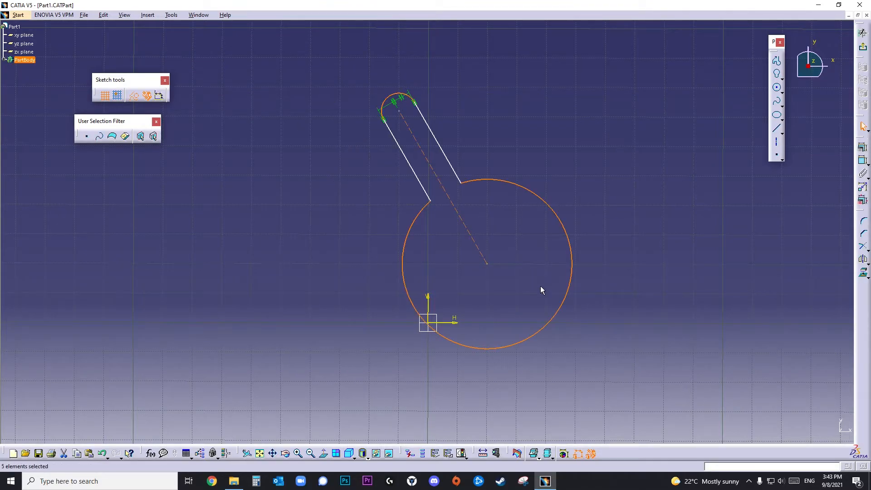
{"action": "middle_click_drag", "start_coordinate": [479, 272], "coordinate": [493, 296], "text": "ctrl"}
{"action": "left_click", "coordinate": [572, 217]}
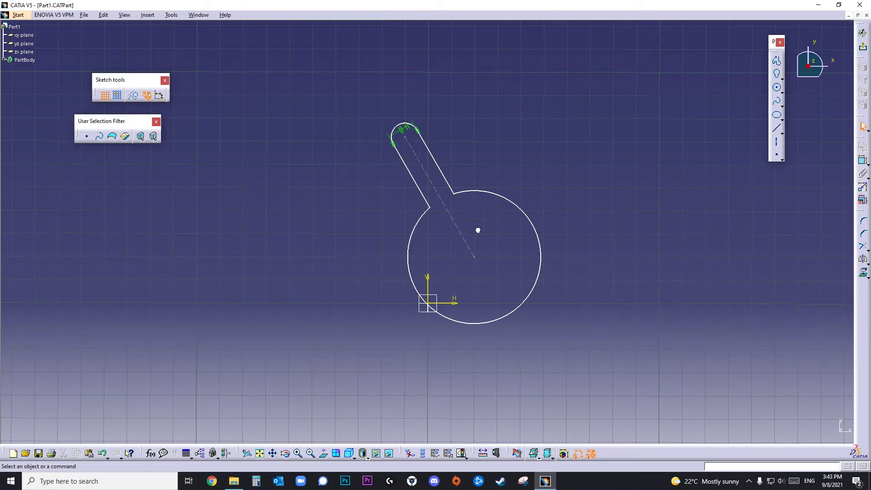
- Clear the sketch and draw a keyhole profile freehand, with centers about 36 mm apart and radii of about 5 mm and 13 mm
{"action": "key", "text": "ctrl+a"}
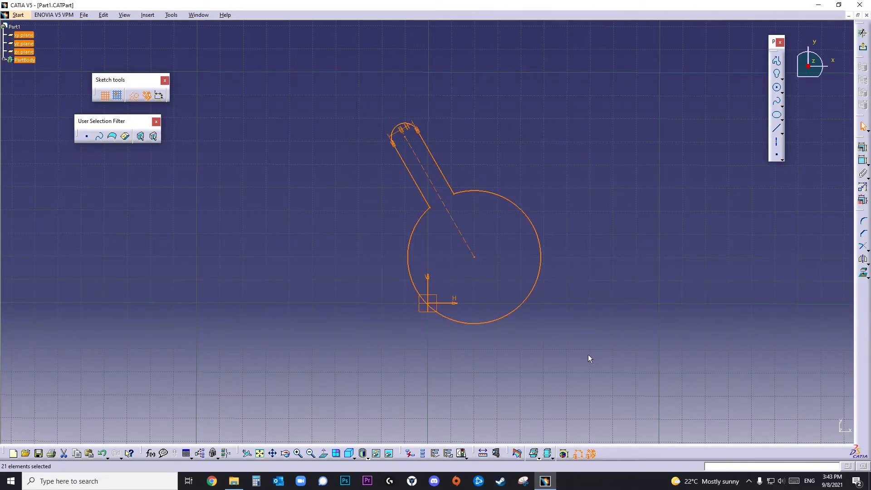
{"action": "key", "text": "Delete"}
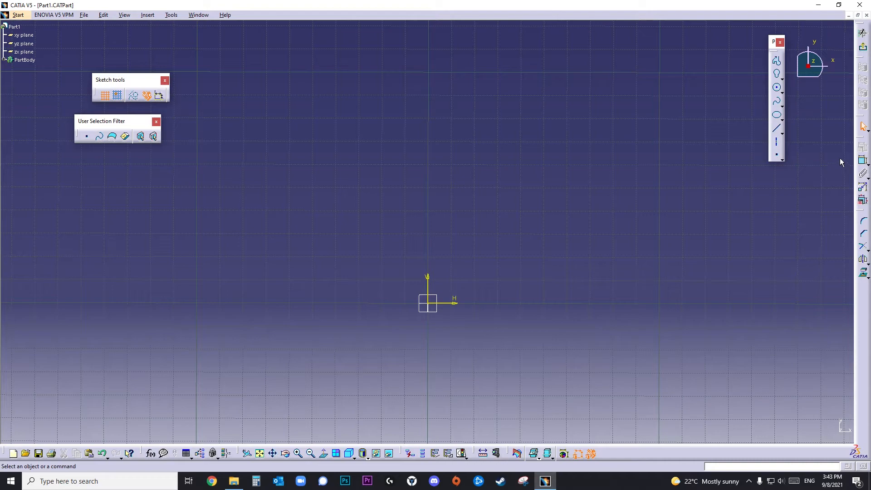
{"action": "left_click", "coordinate": [776, 74]}
{"action": "left_click", "coordinate": [499, 218]}
{"action": "left_click", "coordinate": [572, 175]}
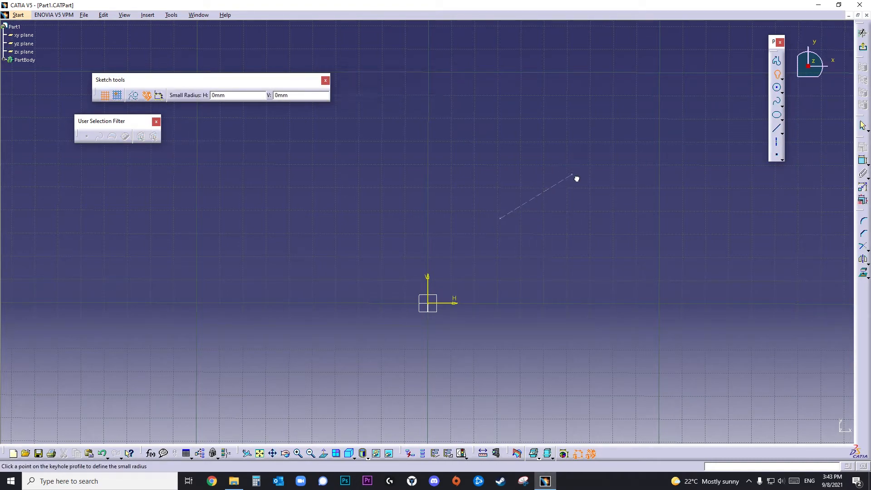
{"action": "left_click", "coordinate": [576, 163]}
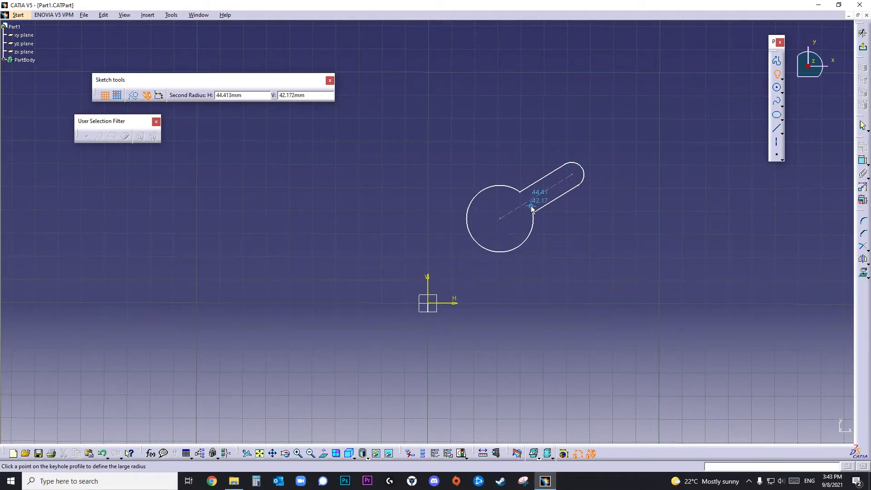
{"action": "left_click", "coordinate": [527, 230]}
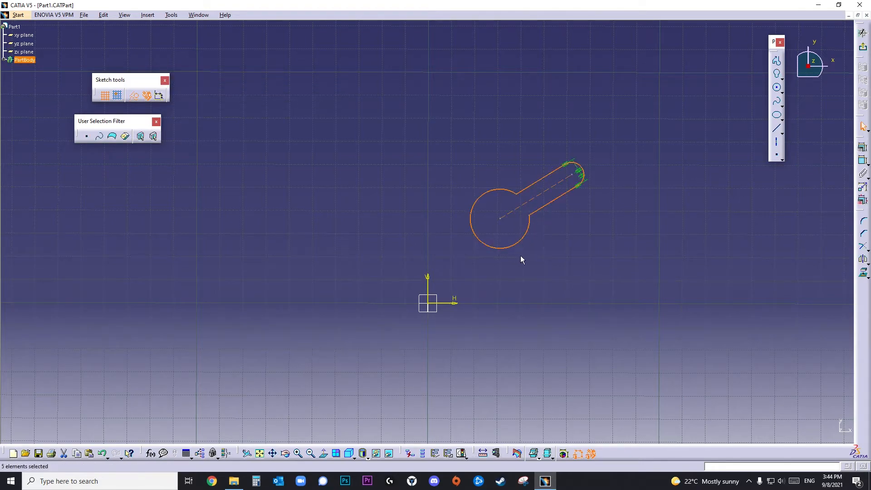
- Dimension the dashed center line of the keyhole and set its length to 40 mm
{"action": "middle_click_drag", "start_coordinate": [551, 243], "coordinate": [601, 230], "text": "ctrl"}
{"action": "middle_click_drag", "start_coordinate": [685, 234], "coordinate": [556, 240]}
{"action": "left_click", "coordinate": [574, 254]}
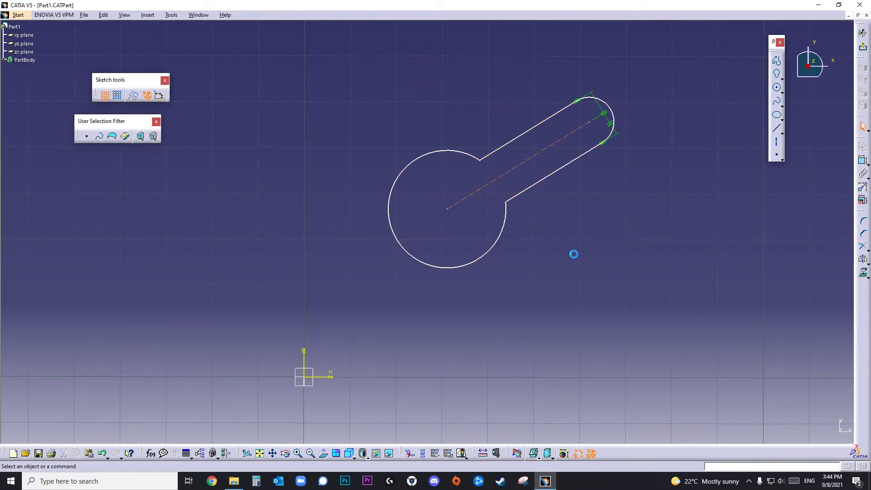
{"action": "left_click", "coordinate": [862, 160]}
{"action": "left_click", "coordinate": [558, 147]}
{"action": "left_click", "coordinate": [474, 94]}
{"action": "double_click", "coordinate": [475, 91]}
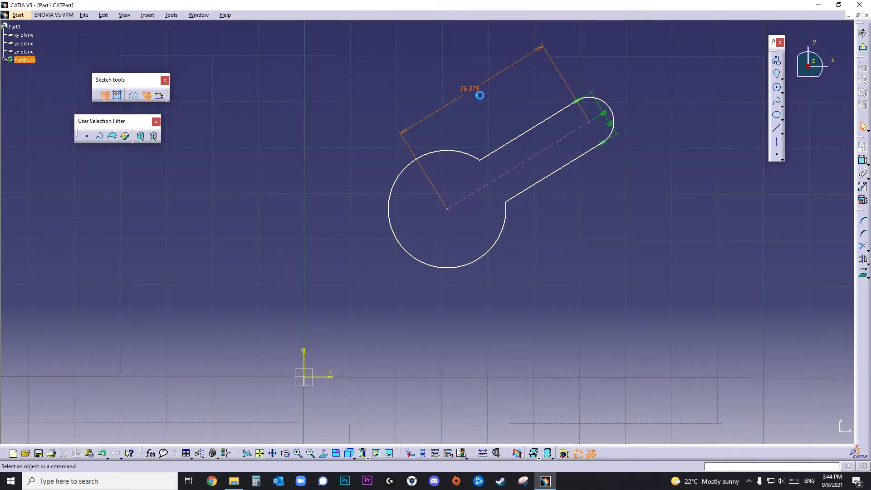
{"action": "type", "text": "40"}
{"action": "key", "text": "Return"}
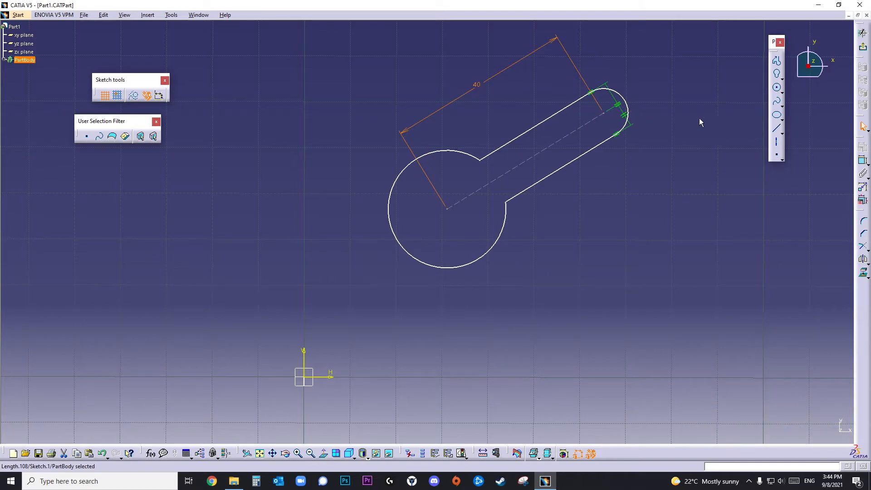
- Dimension the keyhole's small end arc and set its radius to 6 mm
{"action": "left_click", "coordinate": [862, 160]}
{"action": "left_click", "coordinate": [630, 109]}
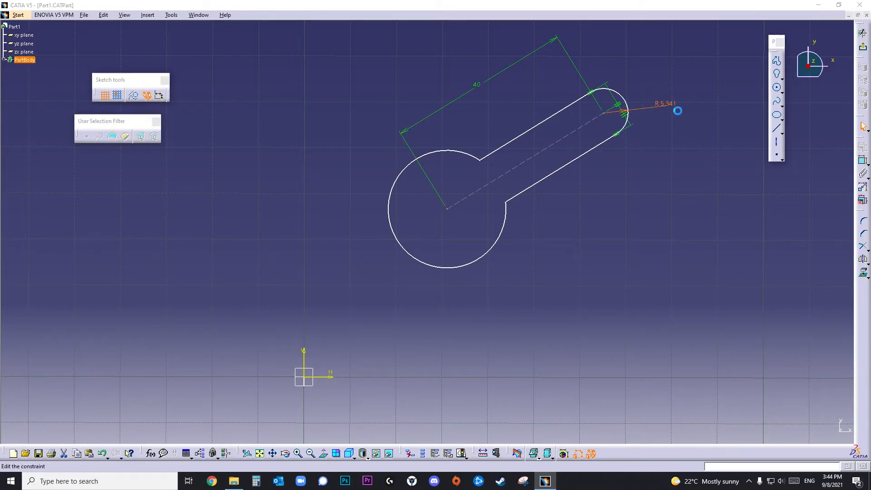
{"action": "double_click", "coordinate": [681, 123]}
{"action": "type", "text": "6"}
{"action": "key", "text": "Return"}
- Dimension the keyhole's large arc and set its radius to 15 mm
{"action": "left_click", "coordinate": [861, 160]}
{"action": "left_click", "coordinate": [456, 268]}
{"action": "left_click", "coordinate": [493, 311]}
{"action": "double_click", "coordinate": [501, 313]}
{"action": "type", "text": "1"}
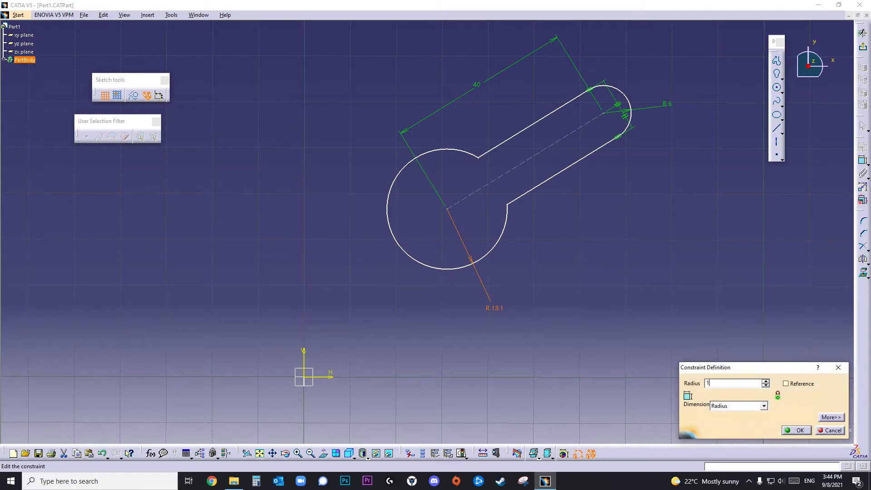
{"action": "type", "text": "5"}
{"action": "key", "text": "Return"}
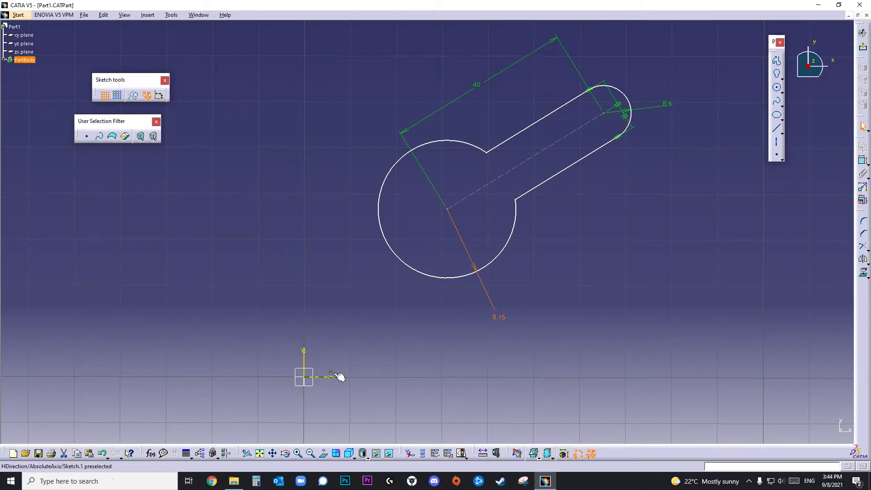
- Dimension the angle between the keyhole's dashed center line and the horizontal axis
{"action": "left_click", "coordinate": [863, 161]}
{"action": "left_click", "coordinate": [529, 159]}
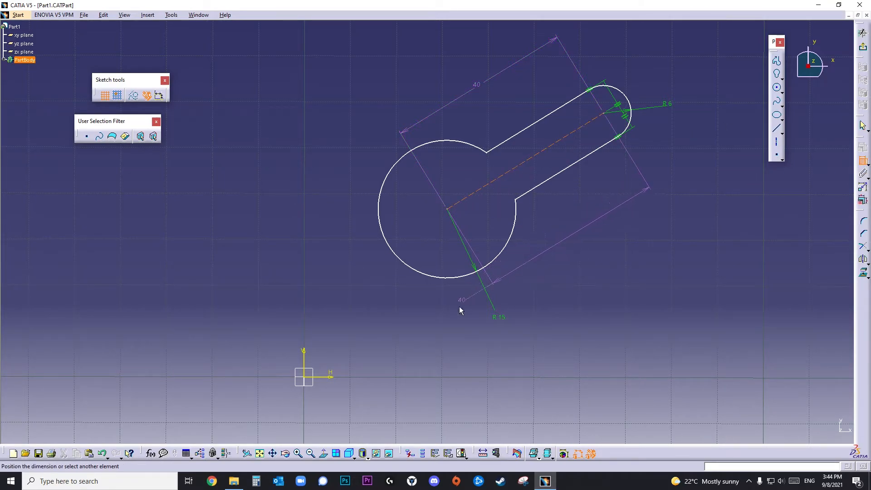
{"action": "left_click", "coordinate": [326, 378]}
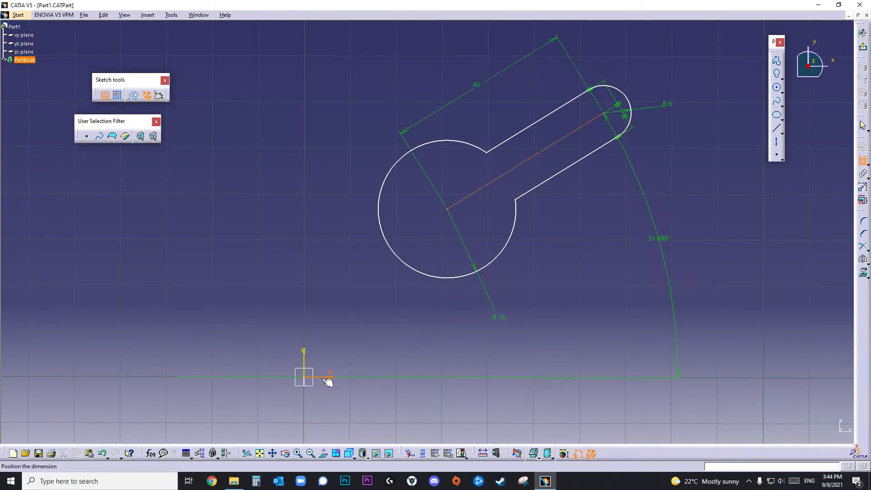
{"action": "left_click", "coordinate": [622, 276]}
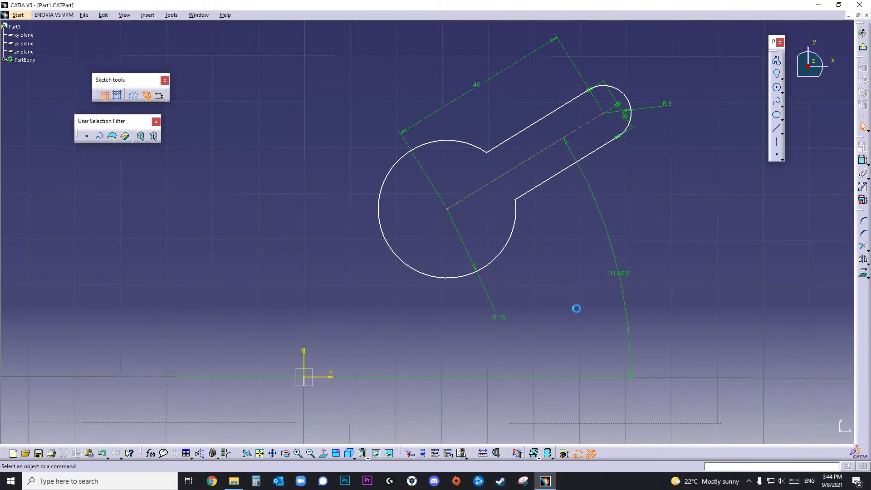
- Set the angle between the keyhole's center line and the horizontal axis to 30° and delete the whole keyhole profile
{"action": "double_click", "coordinate": [621, 275]}
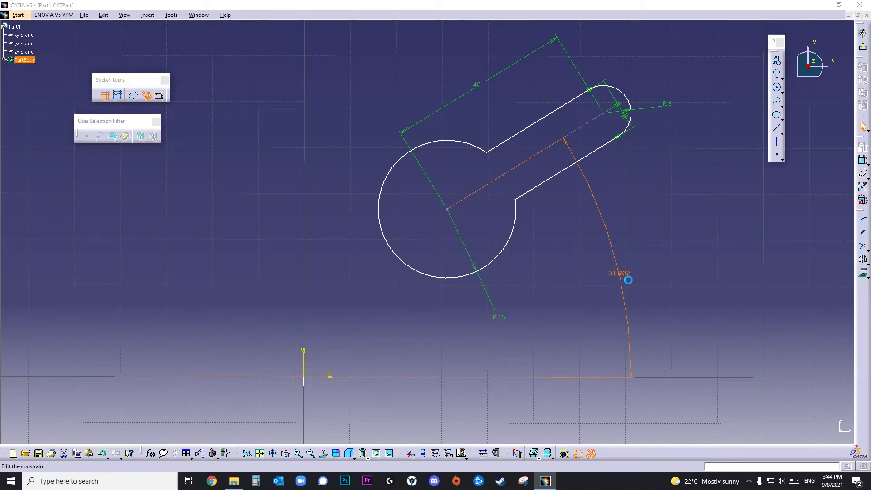
{"action": "type", "text": "30"}
{"action": "key", "text": "Return"}
{"action": "mouse_move", "coordinate": [671, 227]}
{"action": "middle_mouse_down", "text": "ctrl"}
{"action": "mouse_move", "coordinate": [678, 252]}
{"action": "mouse_move", "coordinate": [605, 259]}
{"action": "middle_mouse_up", "text": "ctrl"}
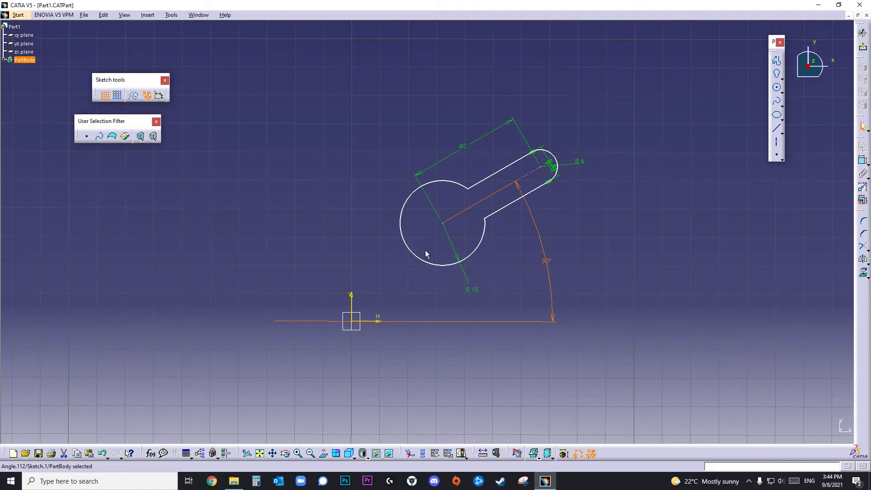
{"action": "mouse_move", "coordinate": [241, 121]}
{"action": "left_mouse_down"}
{"action": "mouse_move", "coordinate": [245, 187]}
{"action": "mouse_move", "coordinate": [602, 346]}
{"action": "mouse_move", "coordinate": [621, 342]}
{"action": "left_mouse_up"}
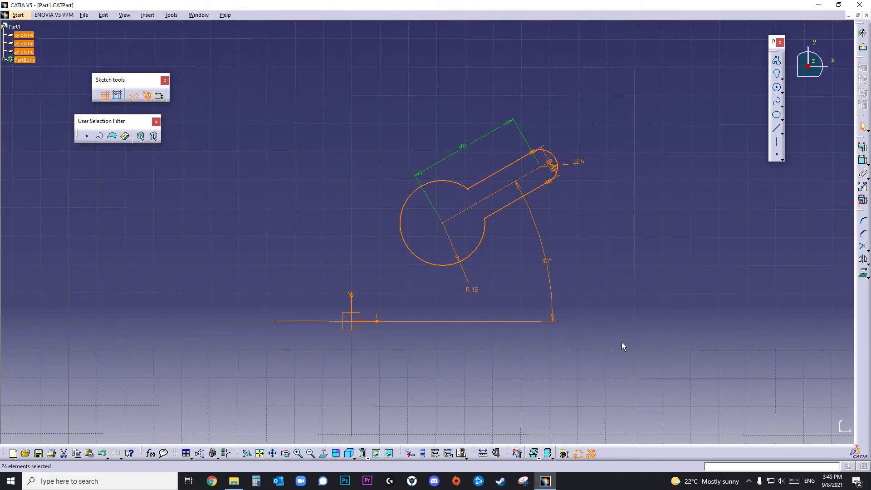
{"action": "key", "text": "Delete"}
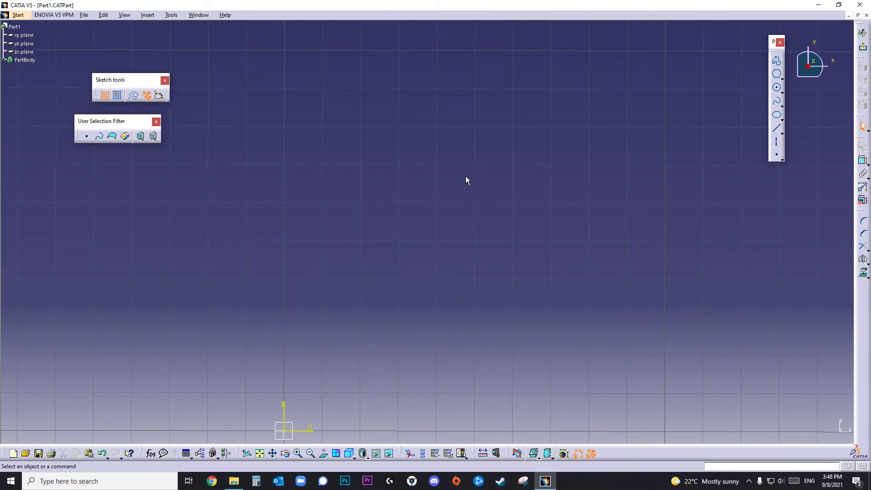
- Start a hexagon profile with its center at H 30 mm and V 30 mm
{"action": "left_click", "coordinate": [777, 76]}
{"action": "double_click", "coordinate": [263, 97]}
{"action": "key", "text": "BackSpace"}
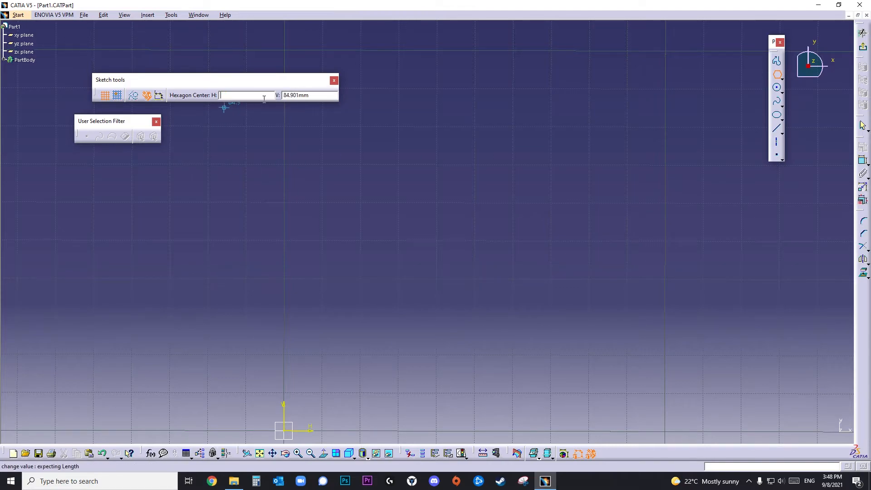
{"action": "type", "text": "30"}
{"action": "key", "text": "Tab"}
{"action": "type", "text": "30"}
{"action": "key", "text": "Return"}
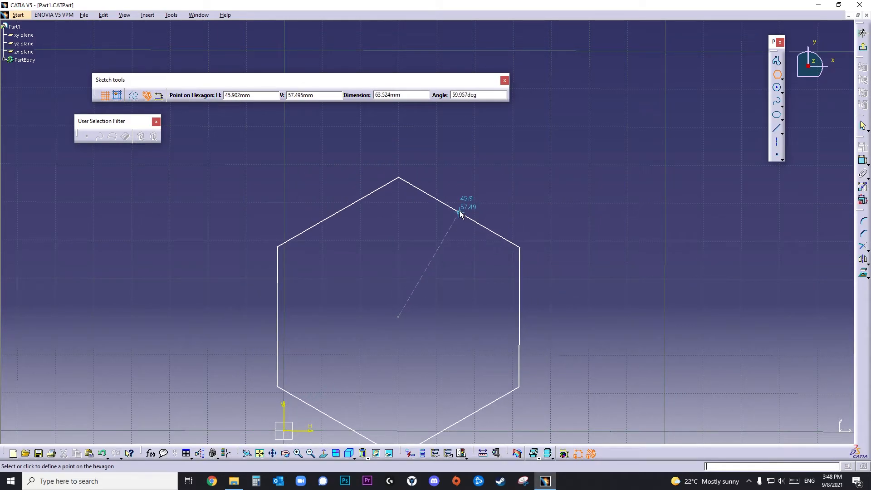
- Complete the hexagon with a dimension of 50 mm and an angle of 25°
{"action": "left_click", "coordinate": [412, 99]}
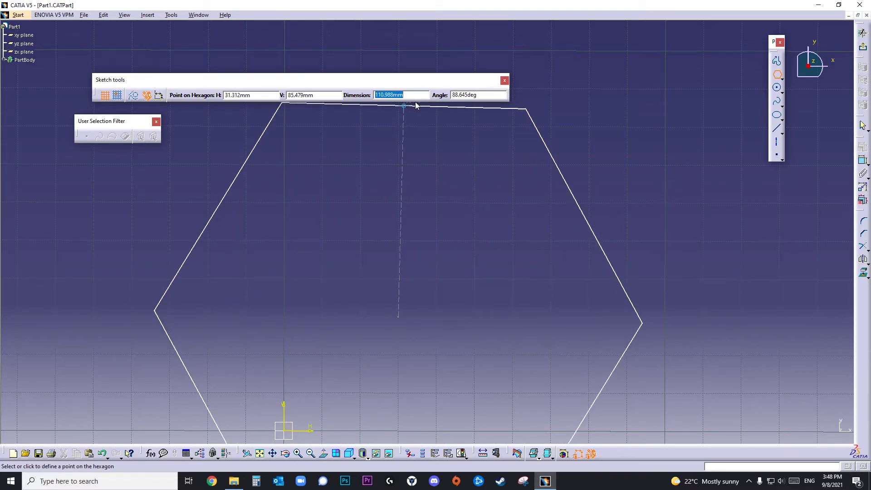
{"action": "type", "text": "50"}
{"action": "key", "text": "Tab"}
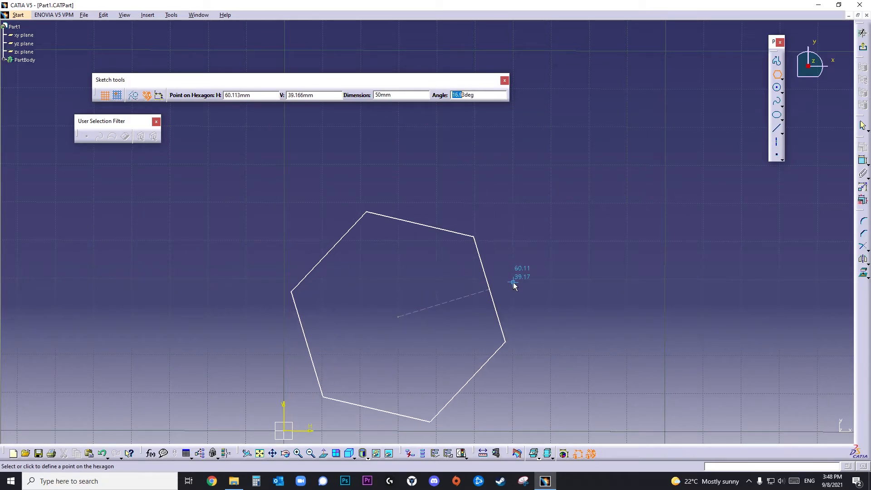
{"action": "type", "text": "25"}
{"action": "key", "text": "Return"}
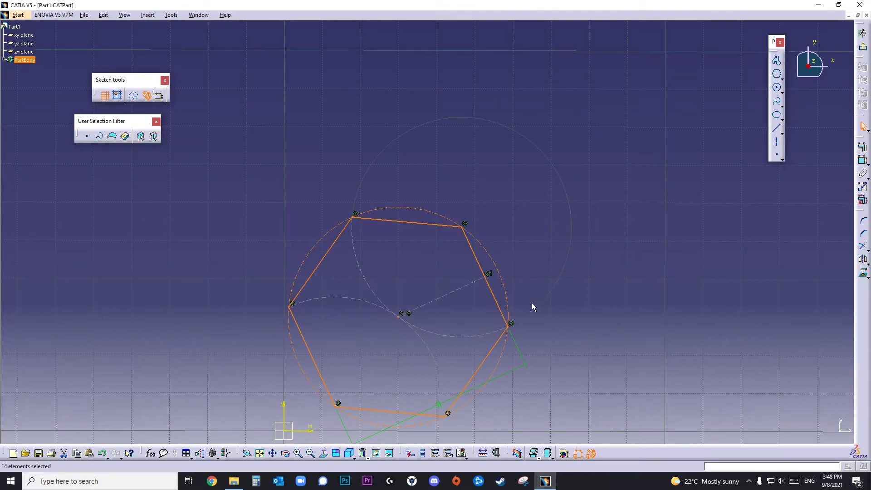
{"action": "mouse_move", "coordinate": [602, 301]}
{"action": "middle_mouse_down"}
{"action": "mouse_move", "coordinate": [567, 224]}
{"action": "mouse_move", "coordinate": [588, 196]}
{"action": "middle_mouse_up"}
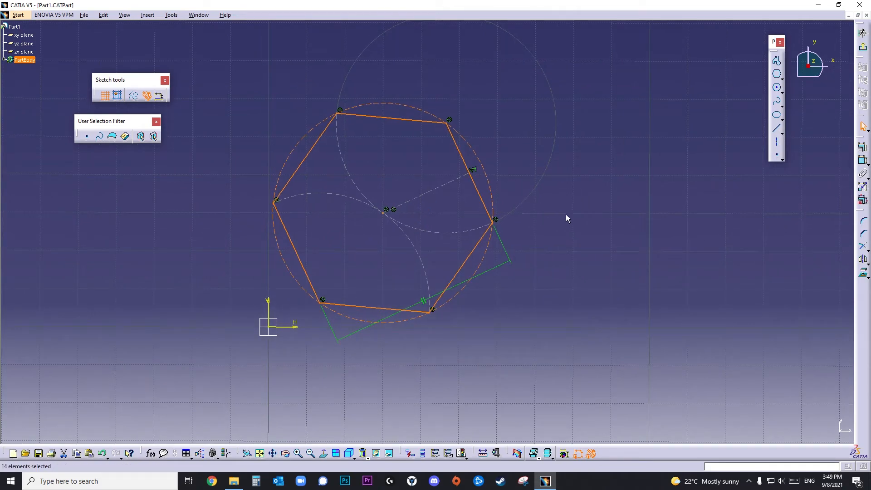
{"action": "middle_click_drag", "start_coordinate": [569, 249], "coordinate": [579, 307]}
{"action": "left_click", "coordinate": [576, 317]}
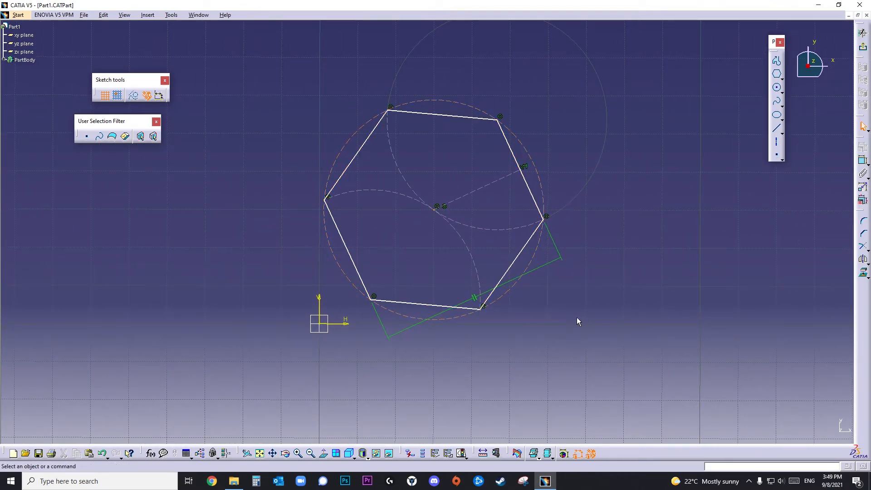
- Delete the hexagon and sketch a new one freehand above and right of the origin, with sides about 22 mm long
{"action": "left_click_drag", "start_coordinate": [280, 88], "coordinate": [624, 356]}
{"action": "key", "text": "Delete"}
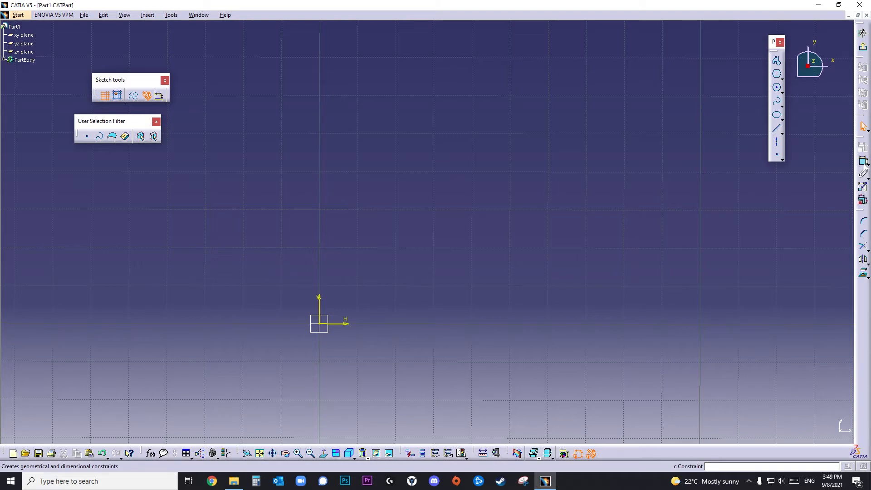
{"action": "left_click", "coordinate": [776, 74]}
{"action": "left_click", "coordinate": [448, 214]}
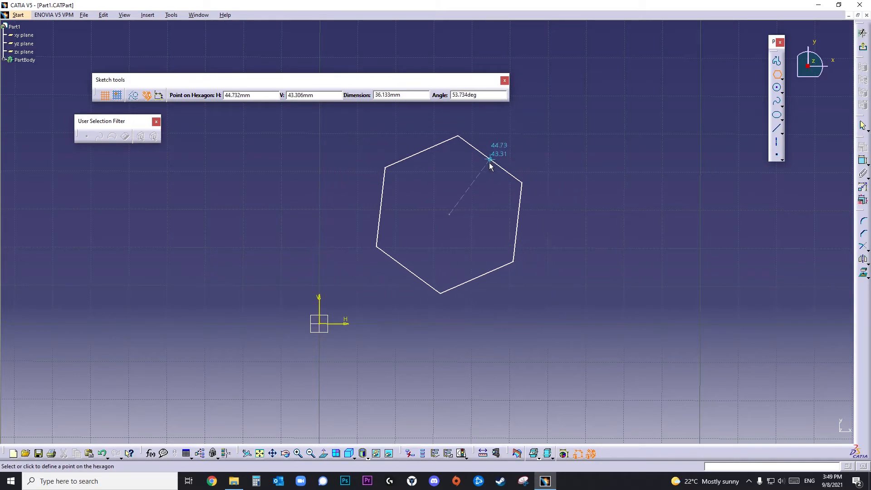
{"action": "left_click", "coordinate": [522, 194]}
{"action": "middle_click_drag", "start_coordinate": [605, 244], "coordinate": [611, 225], "text": "ctrl"}
{"action": "middle_click_drag", "start_coordinate": [689, 210], "coordinate": [643, 247]}
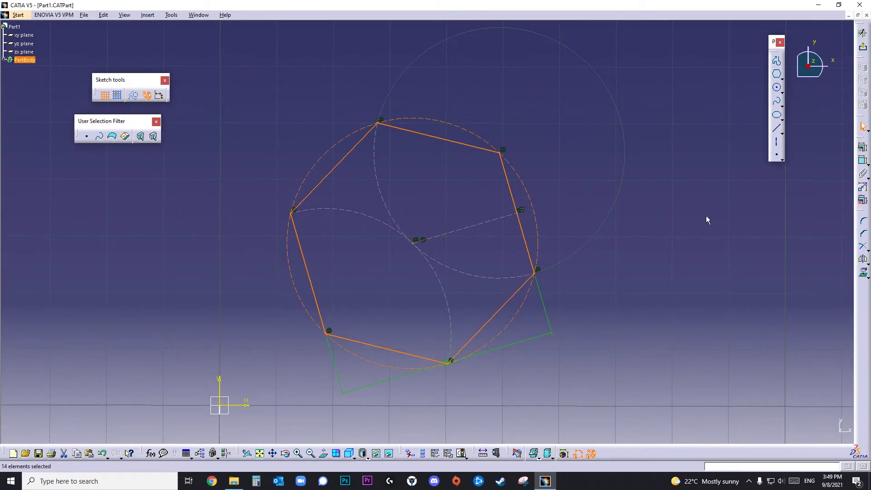
- Dimension the hexagon's top side and set its length to 50 mm
{"action": "left_click", "coordinate": [862, 160]}
{"action": "left_click", "coordinate": [461, 144]}
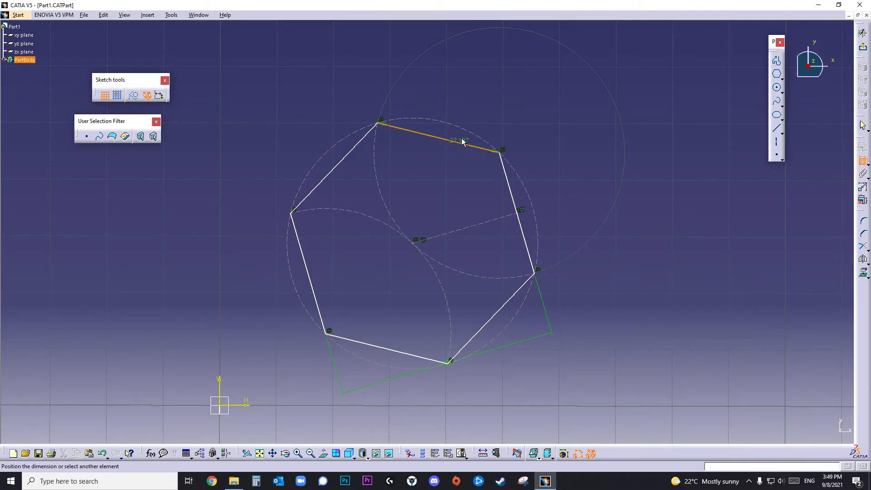
{"action": "left_click", "coordinate": [470, 83]}
{"action": "double_click", "coordinate": [471, 81]}
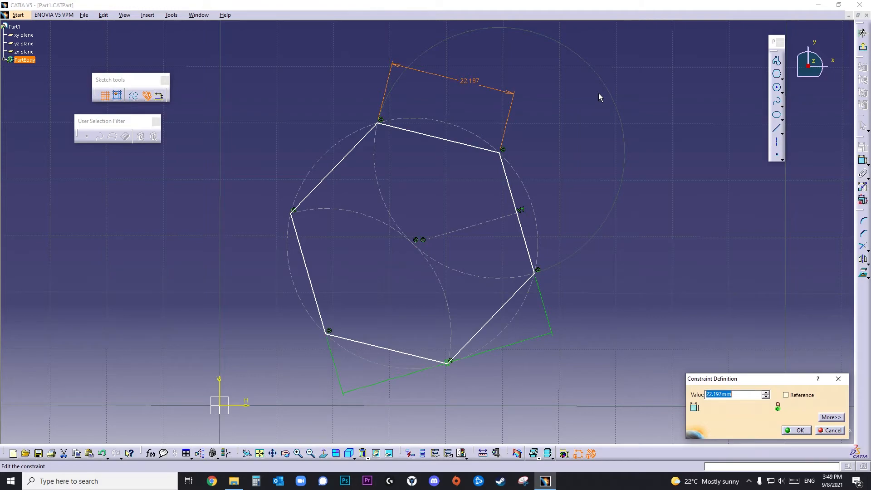
{"action": "type", "text": "50"}
{"action": "key", "text": "Return"}
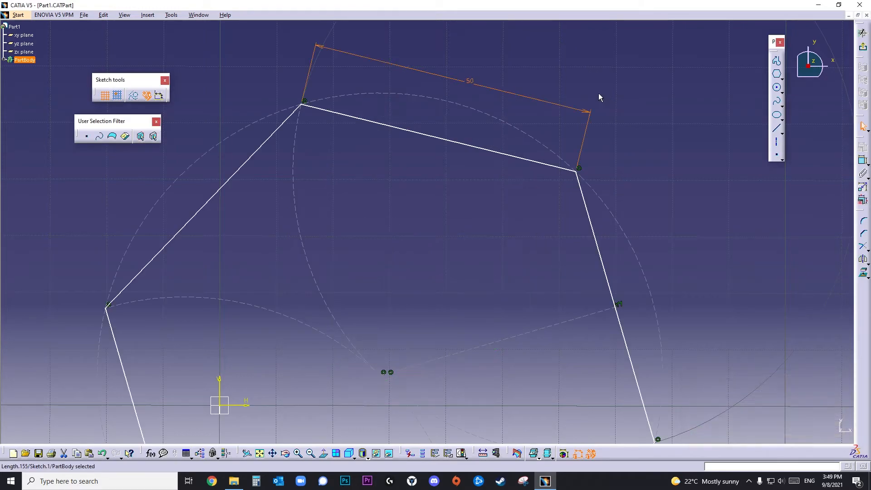
{"action": "middle_click_drag", "start_coordinate": [513, 193], "coordinate": [434, 163], "text": "ctrl"}
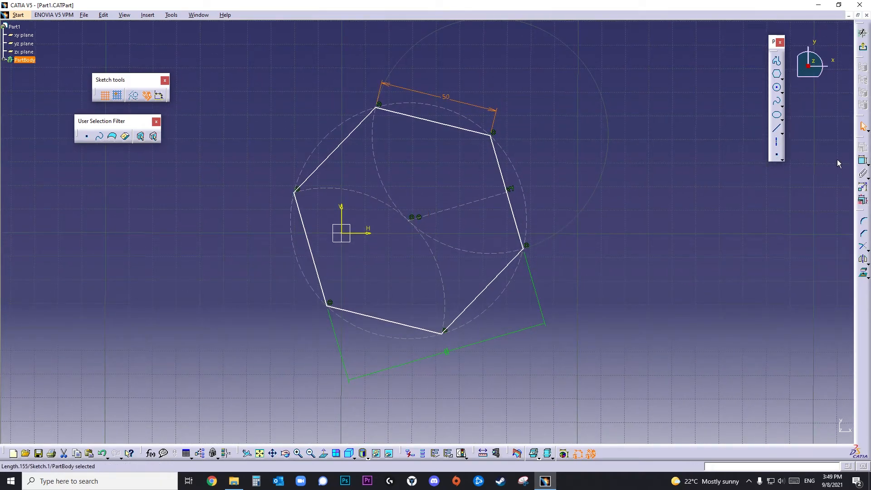
- Dimension the angle between the hexagon's dashed center line and the horizontal axis and set it to 20°
{"action": "left_click", "coordinate": [860, 159]}
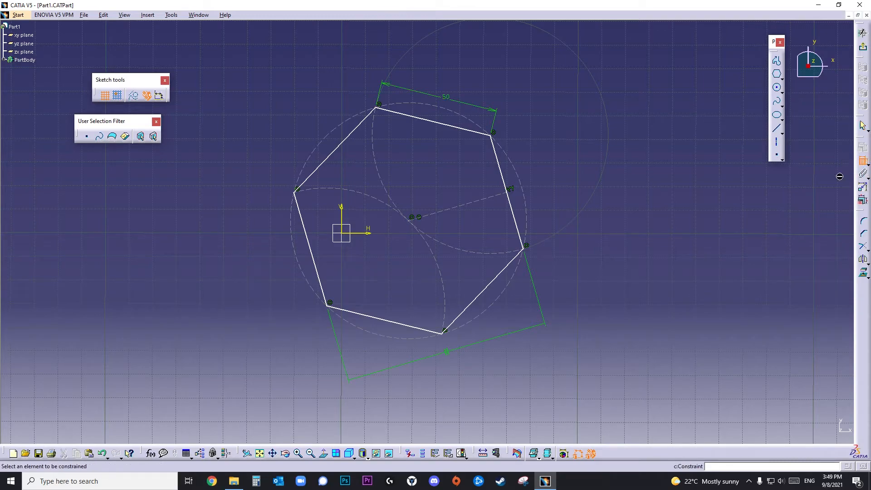
{"action": "left_click", "coordinate": [363, 234]}
{"action": "left_click", "coordinate": [468, 208]}
{"action": "left_click", "coordinate": [668, 215]}
{"action": "double_click", "coordinate": [677, 208]}
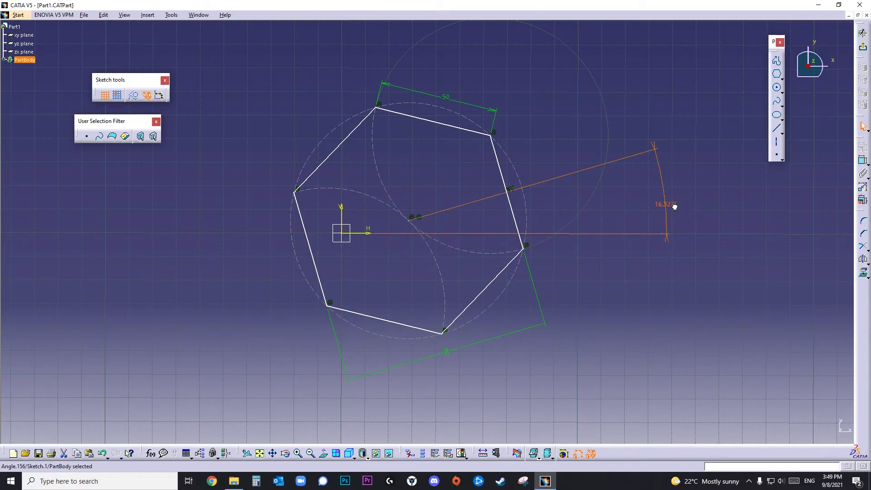
{"action": "type", "text": "20deg"}
{"action": "key", "text": "Return"}
{"action": "middle_click_drag", "start_coordinate": [600, 293], "coordinate": [607, 275], "text": "ctrl"}
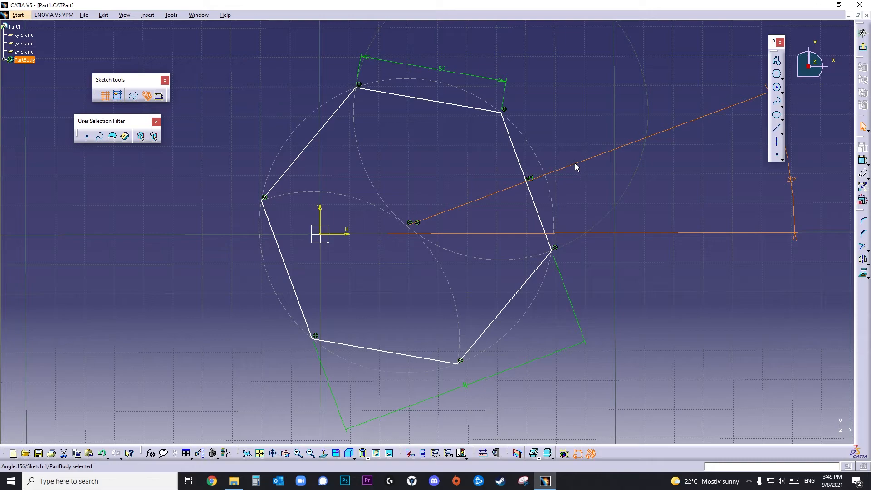
- Delete the whole hexagon together with its dimensions from the sketch
{"action": "middle_click_drag", "start_coordinate": [559, 140], "coordinate": [558, 162], "text": "ctrl"}
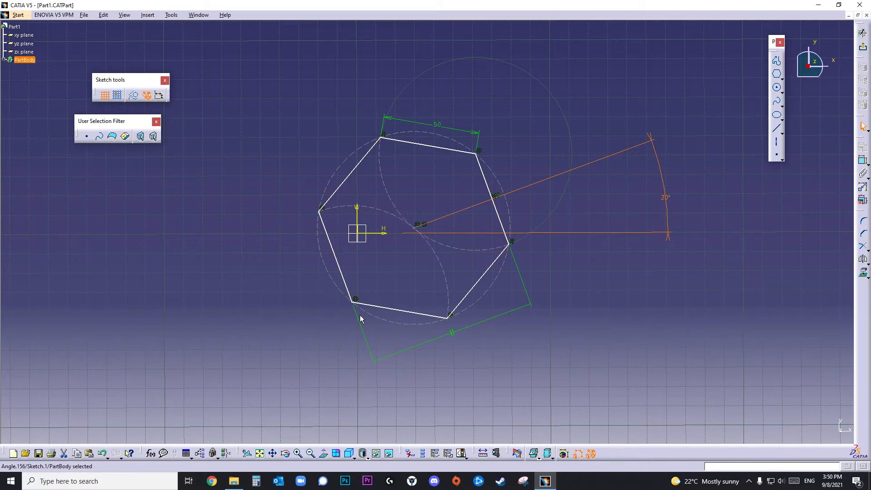
{"action": "mouse_move", "coordinate": [467, 276]}
{"action": "middle_mouse_down", "text": "ctrl"}
{"action": "mouse_move", "coordinate": [445, 237]}
{"action": "mouse_move", "coordinate": [449, 258]}
{"action": "middle_mouse_up", "text": "ctrl"}
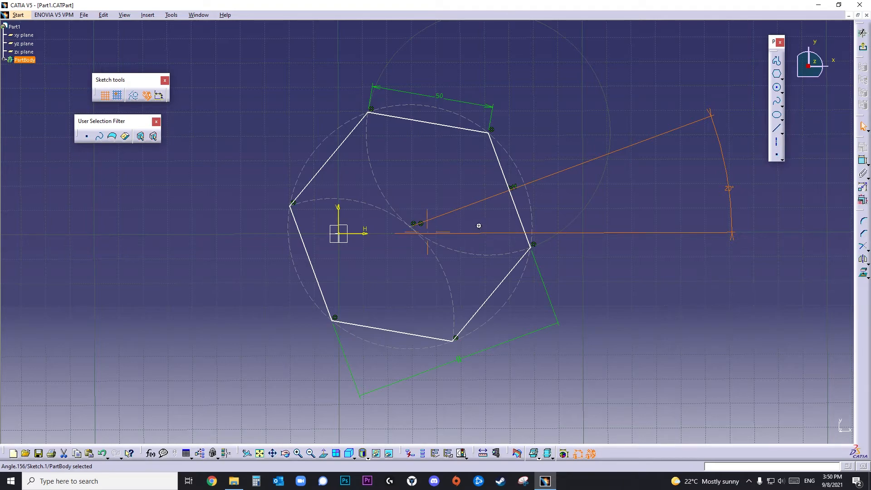
{"action": "middle_click_drag", "start_coordinate": [478, 226], "coordinate": [480, 208], "text": "ctrl"}
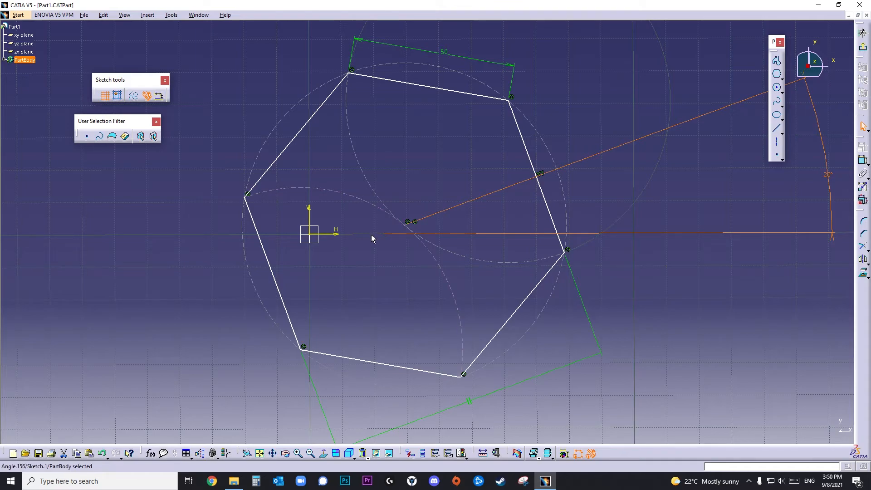
{"action": "left_click", "coordinate": [525, 184]}
{"action": "middle_click_drag", "start_coordinate": [627, 196], "coordinate": [625, 243]}
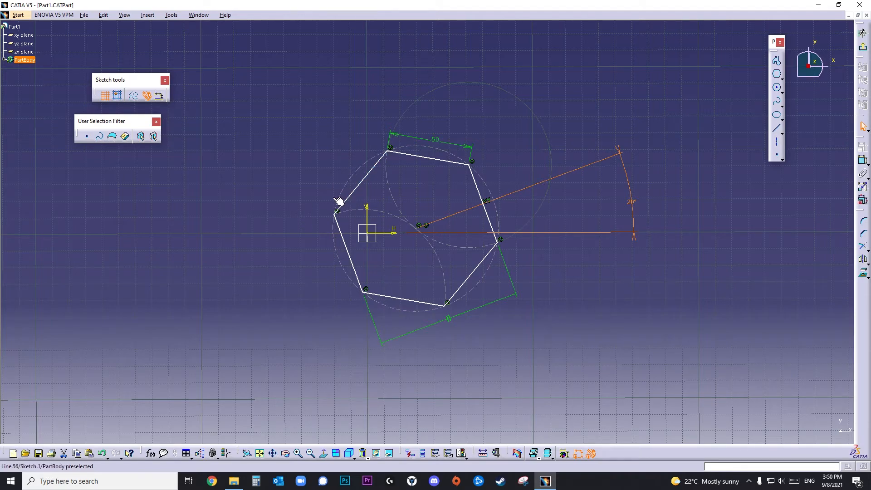
{"action": "mouse_move", "coordinate": [295, 70]}
{"action": "left_mouse_down"}
{"action": "mouse_move", "coordinate": [301, 295]}
{"action": "mouse_move", "coordinate": [661, 342]}
{"action": "mouse_move", "coordinate": [673, 372]}
{"action": "left_mouse_up"}
{"action": "key", "text": "Delete"}
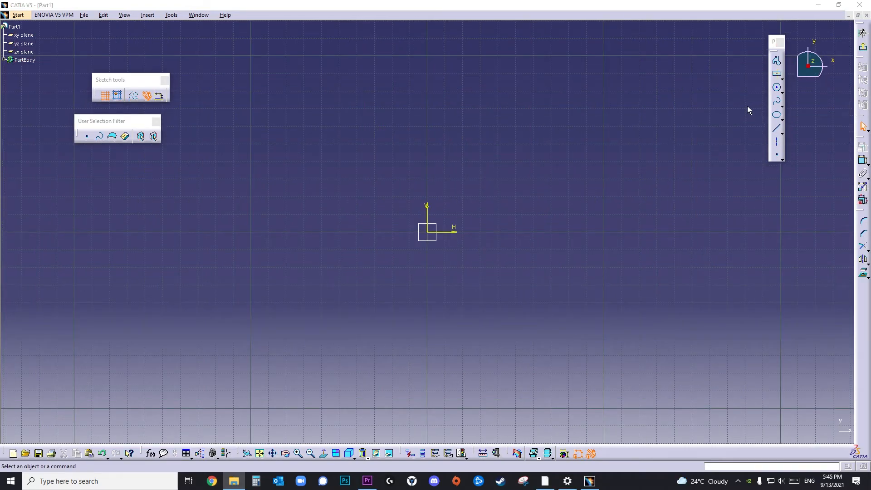
- Start a centered rectangle with its center at the origin, H 0 mm and V 0 mm
{"action": "left_click", "coordinate": [777, 76]}
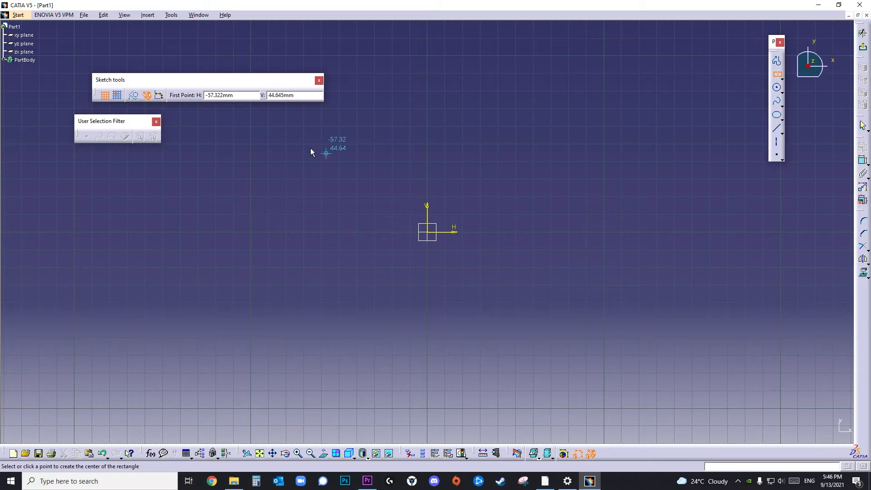
{"action": "left_click", "coordinate": [246, 100]}
{"action": "key", "text": "BackSpace"}
{"action": "type", "text": "0"}
{"action": "key", "text": "Tab"}
{"action": "type", "text": "0"}
{"action": "key", "text": "Return"}
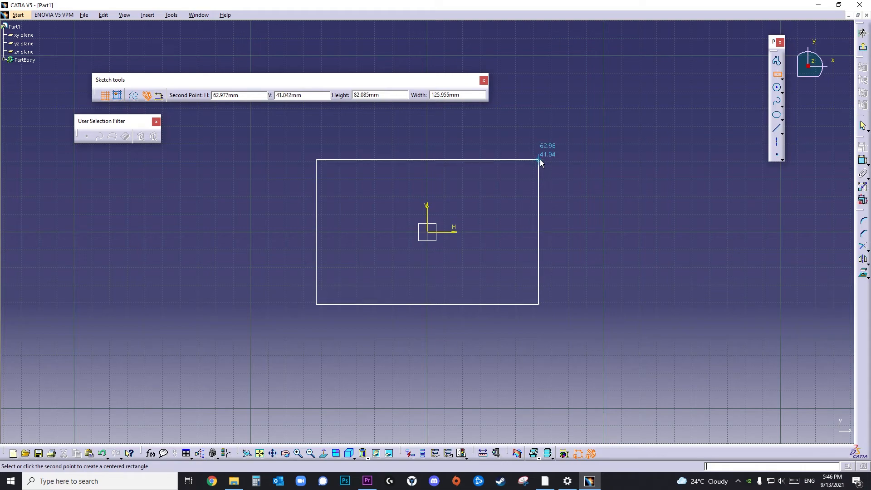
- Complete the centered rectangle with a height of 50 mm and a width of 60 mm
{"action": "left_click", "coordinate": [405, 97]}
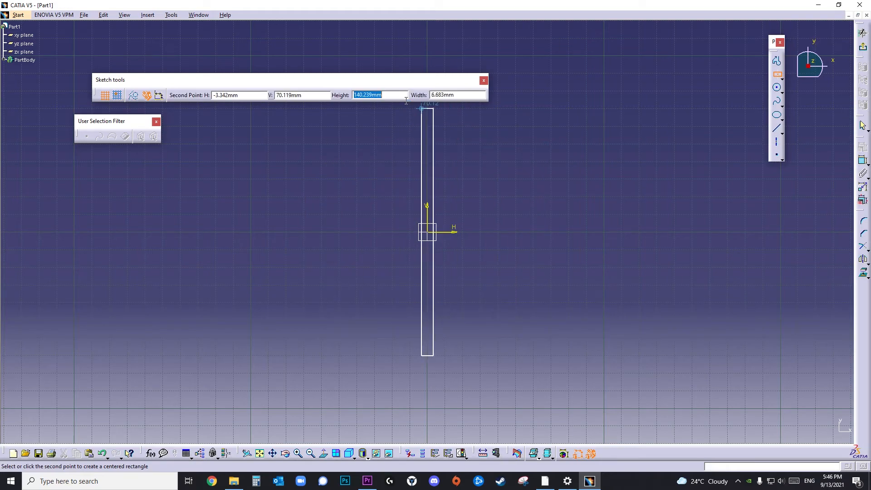
{"action": "type", "text": "5"}
{"action": "key", "text": "Return"}
{"action": "left_click", "coordinate": [461, 98]}
{"action": "type", "text": "60"}
{"action": "key", "text": "Return"}
{"action": "mouse_move", "coordinate": [451, 229]}
{"action": "middle_mouse_down", "text": "ctrl"}
{"action": "mouse_move", "coordinate": [449, 180]}
{"action": "mouse_move", "coordinate": [491, 200]}
{"action": "middle_mouse_up", "text": "ctrl"}
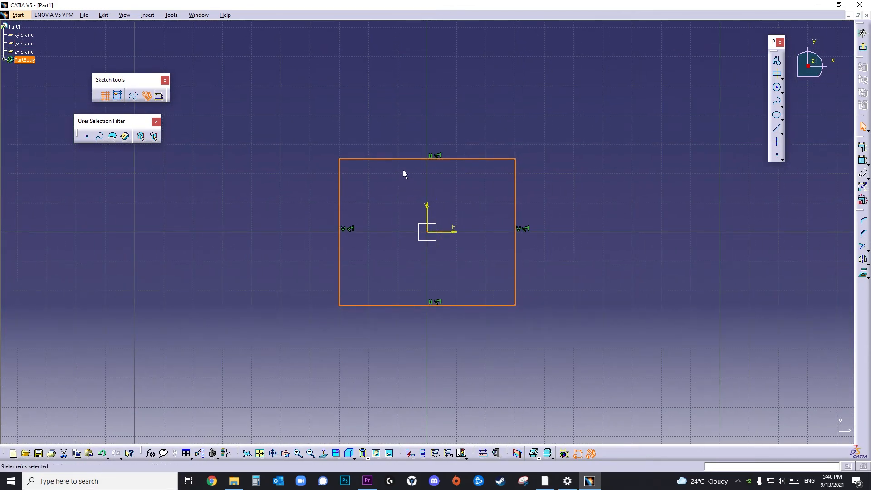
{"action": "left_click", "coordinate": [488, 128]}
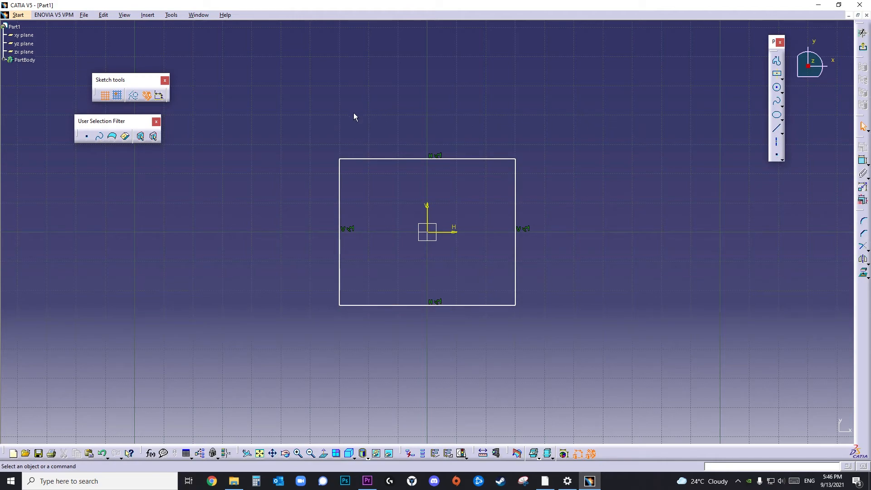
- Delete the rectangle and sketch a new centered rectangle freehand above and right of the origin
{"action": "left_click_drag", "start_coordinate": [322, 134], "coordinate": [563, 340]}
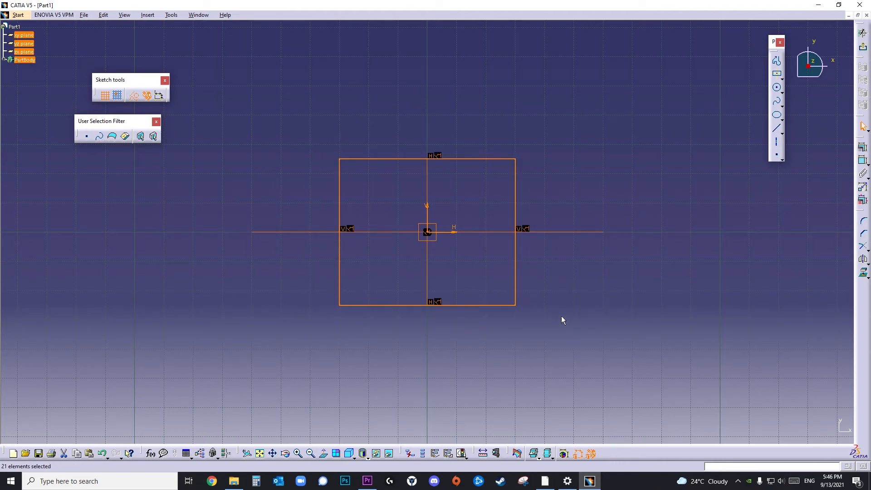
{"action": "key", "text": "Delete"}
{"action": "left_click", "coordinate": [776, 74]}
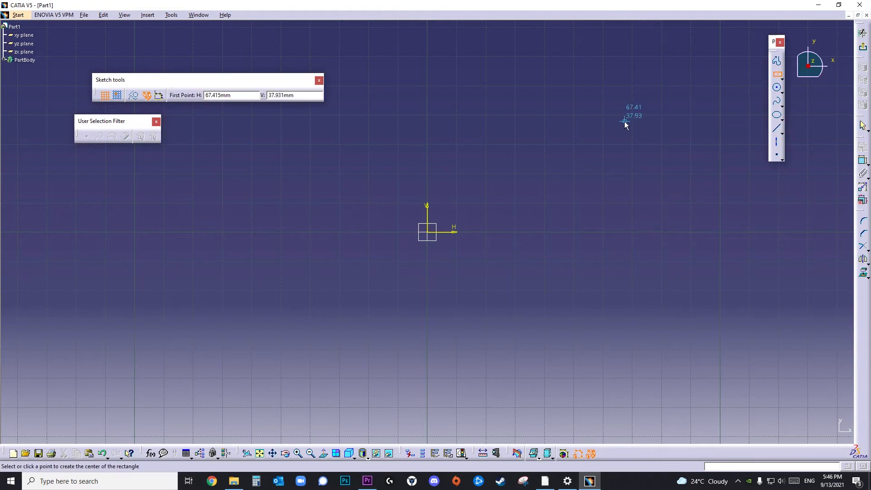
{"action": "left_click", "coordinate": [556, 175]}
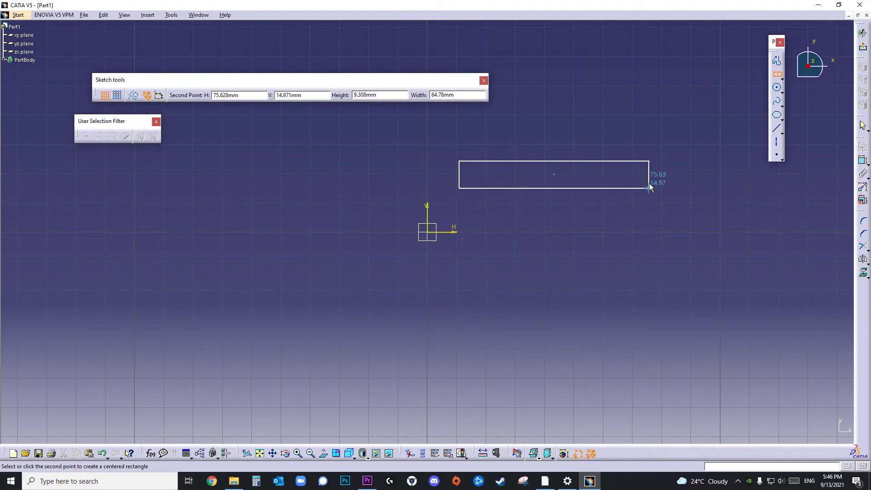
{"action": "left_click", "coordinate": [643, 214]}
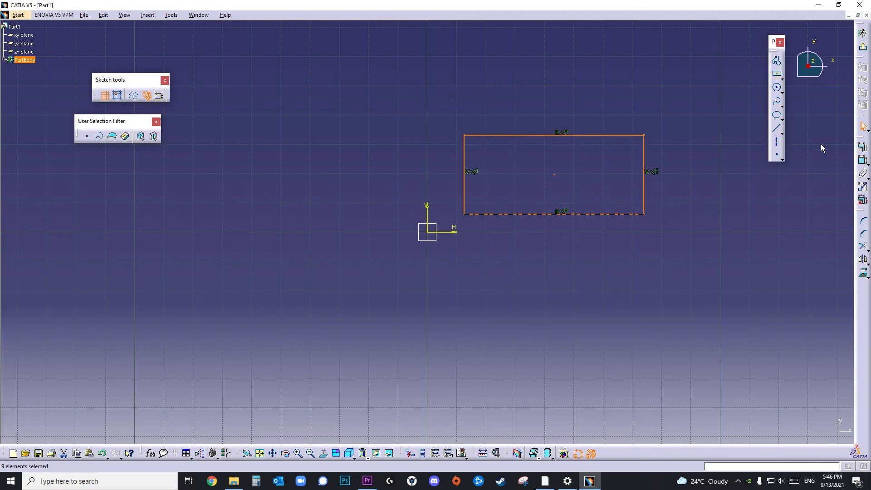
- Dimension the freehand rectangle's width on its upper edge and its height on its right edge
{"action": "left_click", "coordinate": [863, 161]}
{"action": "left_click", "coordinate": [614, 135]}
{"action": "left_click", "coordinate": [560, 90]}
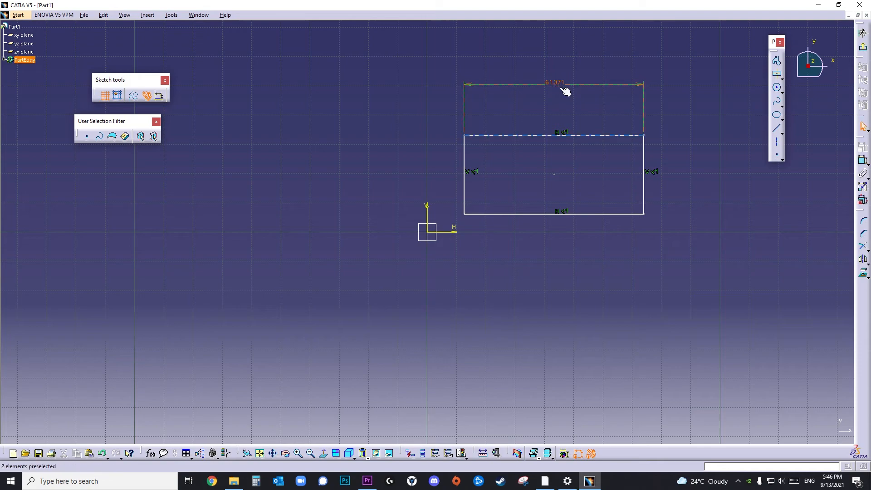
{"action": "left_click", "coordinate": [863, 161]}
{"action": "left_click", "coordinate": [644, 184]}
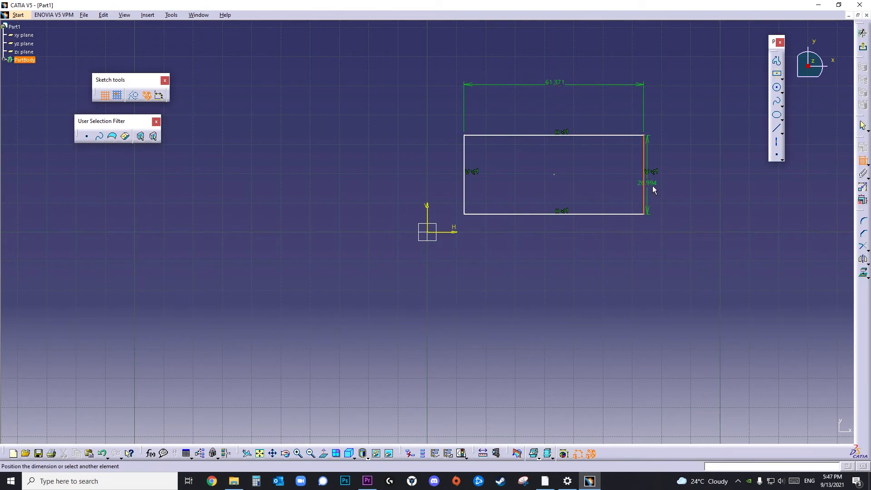
{"action": "left_click", "coordinate": [716, 174]}
- Set the rectangle's height to 50 mm and its width to 60 mm
{"action": "double_click", "coordinate": [719, 172]}
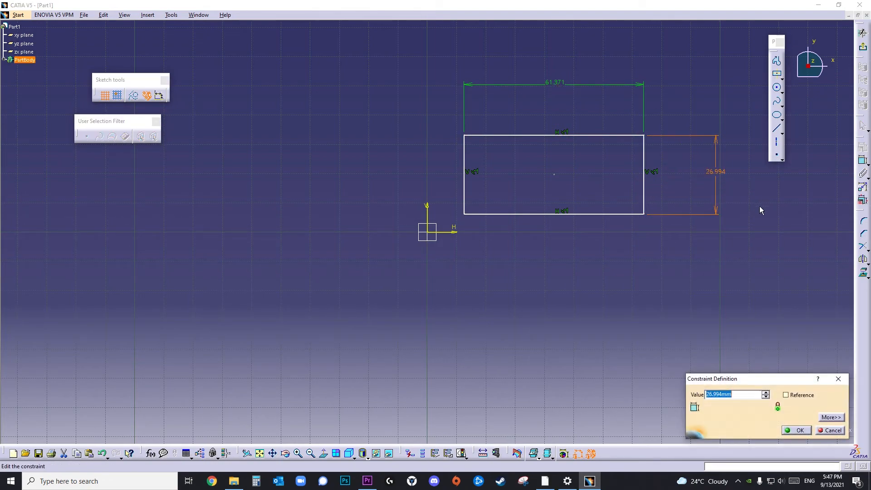
{"action": "type", "text": "5050"}
{"action": "key", "text": "Return"}
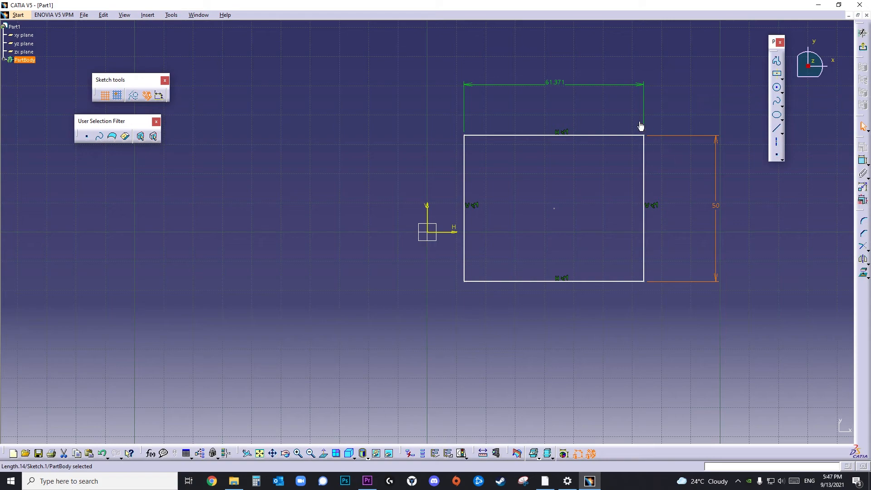
{"action": "double_click", "coordinate": [561, 84]}
{"action": "type", "text": "60"}
{"action": "key", "text": "Return"}
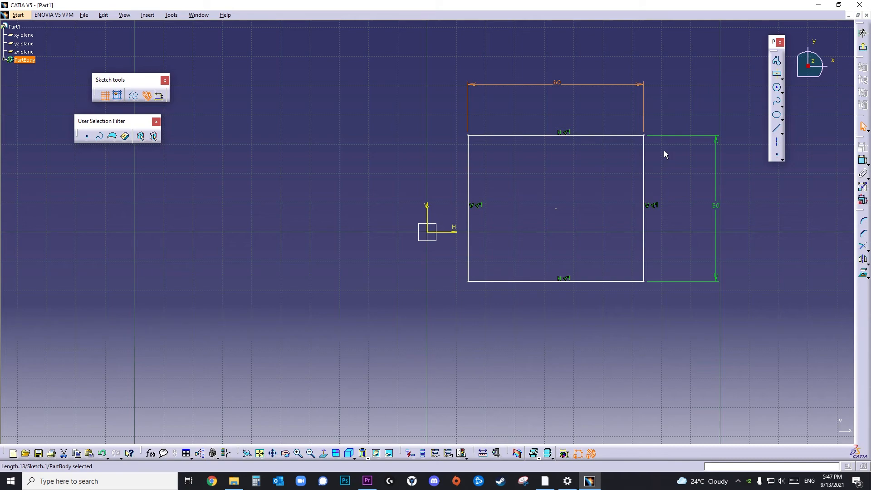
- Delete the dimensioned rectangle and sketch two slanted lines crossing each other above and right of the origin
{"action": "mouse_move", "coordinate": [461, 74]}
{"action": "left_mouse_down"}
{"action": "mouse_move", "coordinate": [550, 273]}
{"action": "mouse_move", "coordinate": [736, 325]}
{"action": "left_mouse_up"}
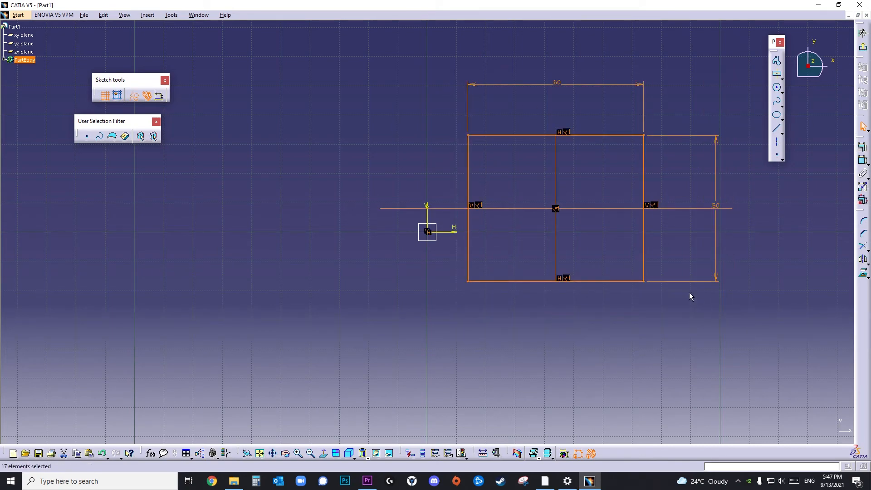
{"action": "key", "text": "Delete"}
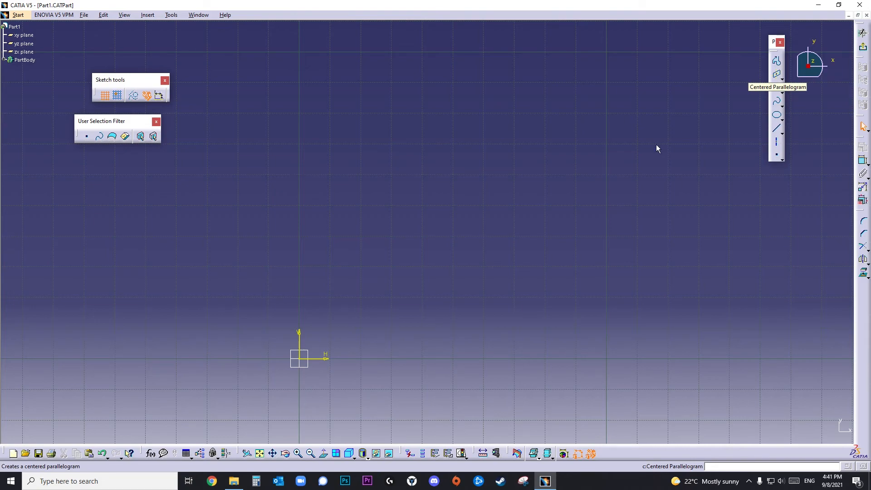
{"action": "left_click", "coordinate": [777, 129]}
{"action": "left_click", "coordinate": [427, 275]}
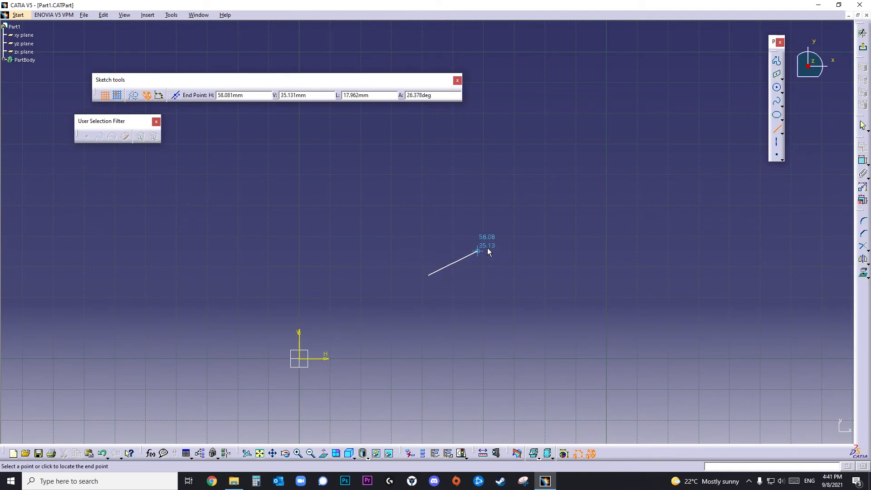
{"action": "left_click", "coordinate": [519, 233]}
{"action": "left_click", "coordinate": [777, 129]}
{"action": "left_click", "coordinate": [510, 270]}
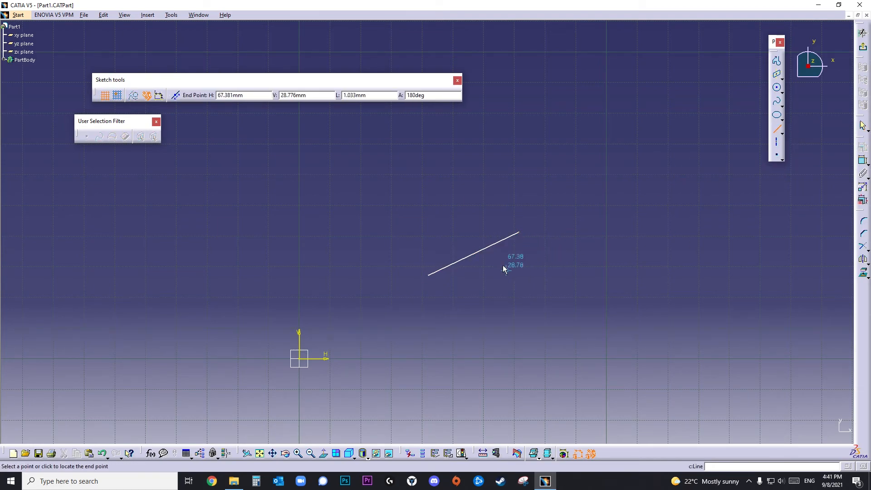
{"action": "left_click", "coordinate": [412, 232]}
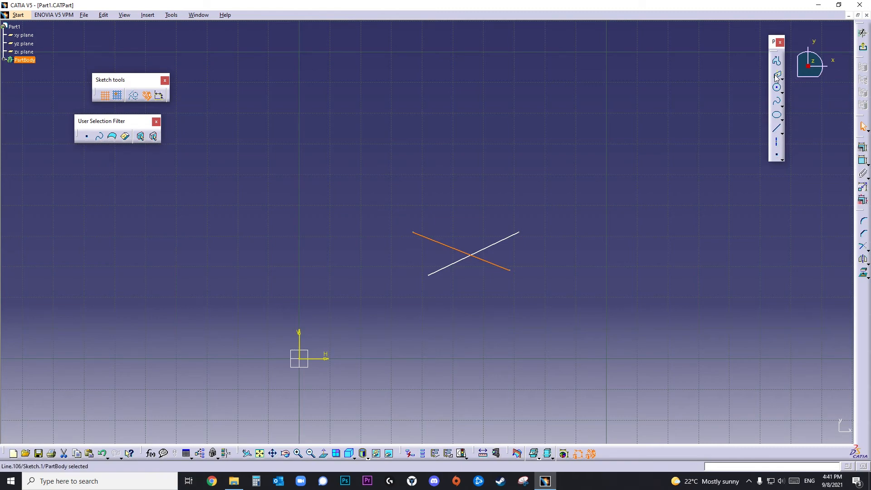
- Create a centered parallelogram using the two crossing lines as its center lines, with height 60 mm and width 50 mm
{"action": "left_click", "coordinate": [688, 130]}
{"action": "left_click", "coordinate": [777, 76]}
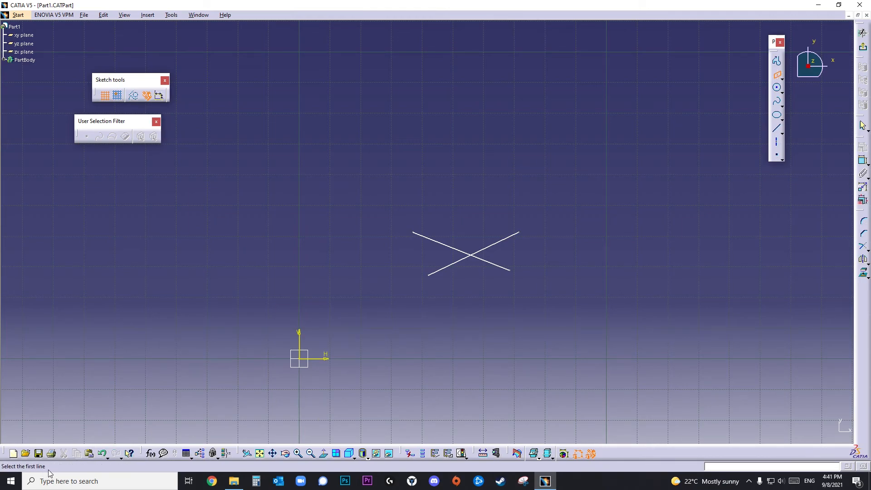
{"action": "left_click", "coordinate": [505, 245]}
{"action": "left_click", "coordinate": [488, 258]}
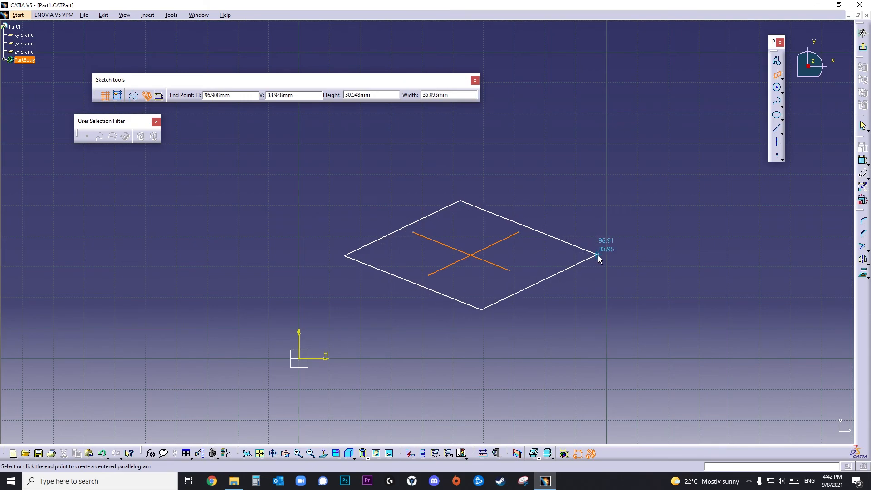
{"action": "double_click", "coordinate": [389, 98]}
{"action": "type", "text": "60"}
{"action": "key", "text": "Return"}
{"action": "double_click", "coordinate": [455, 97]}
{"action": "type", "text": "50"}
{"action": "key", "text": "Return"}
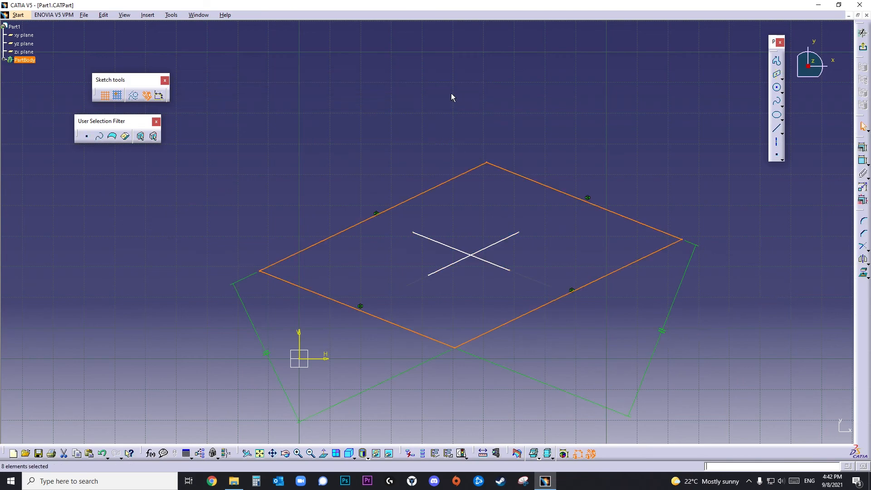
- Dimension the distance between the parallelogram's upper-right and lower-left sides, placing the dimension at its upper left
{"action": "mouse_move", "coordinate": [529, 284]}
{"action": "middle_mouse_down", "text": "ctrl"}
{"action": "mouse_move", "coordinate": [543, 307]}
{"action": "mouse_move", "coordinate": [581, 325]}
{"action": "middle_mouse_up", "text": "ctrl"}
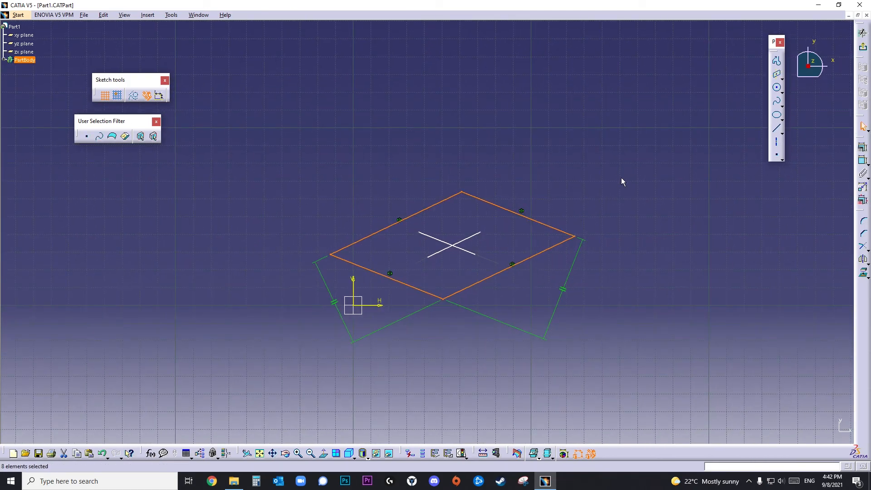
{"action": "left_click", "coordinate": [615, 215]}
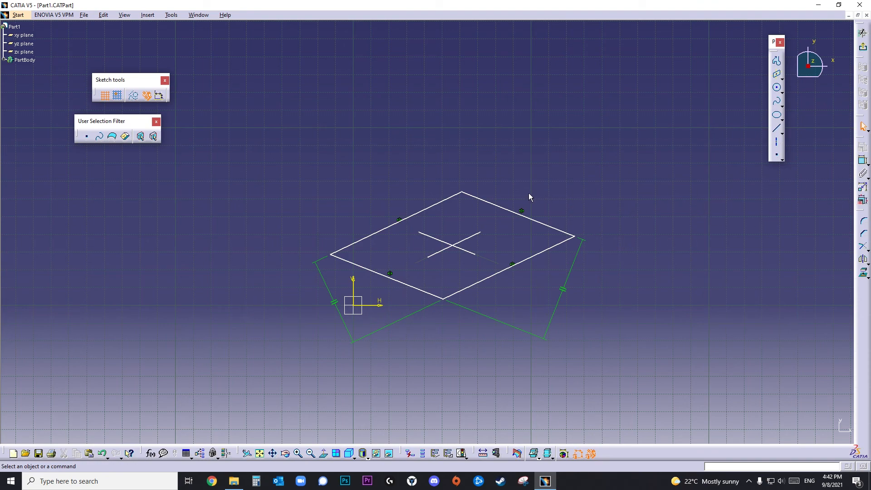
{"action": "left_click", "coordinate": [862, 160]}
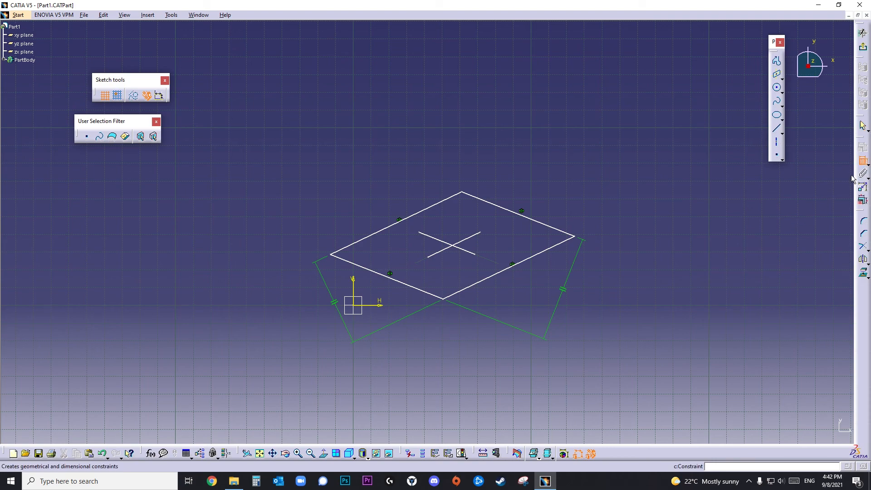
{"action": "left_click", "coordinate": [560, 231]}
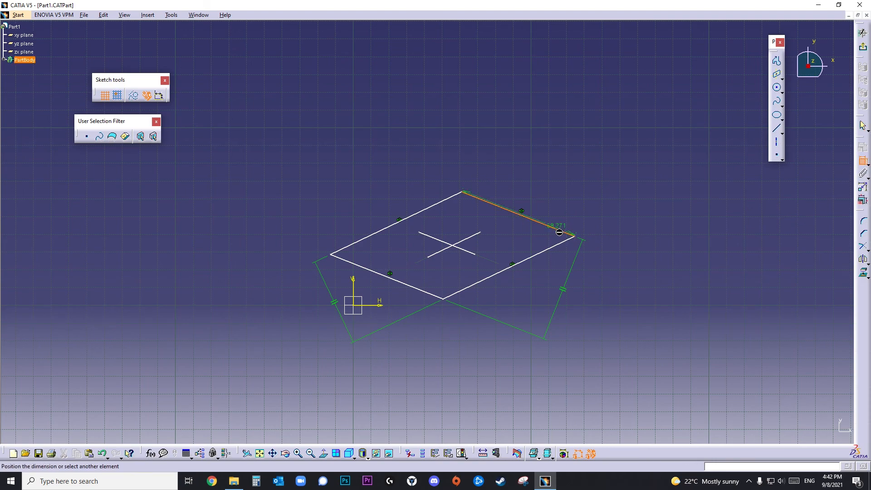
{"action": "left_click", "coordinate": [408, 284]}
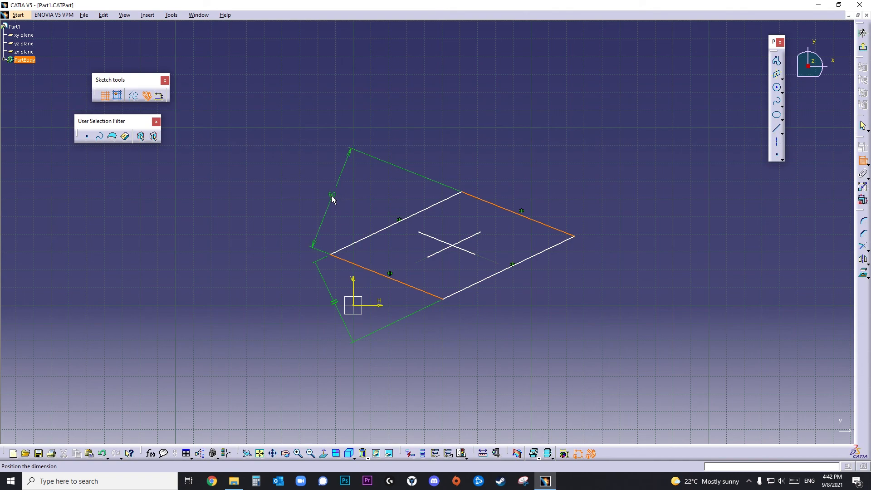
{"action": "left_click", "coordinate": [315, 193]}
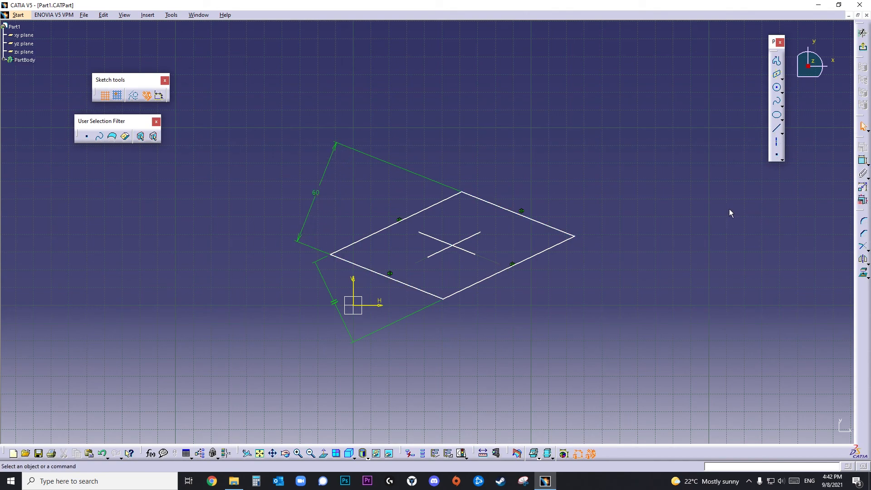
- Dimension the distance between the parallelogram's upper-left and lower-right sides, placing the dimension at its upper right
{"action": "left_click", "coordinate": [862, 160]}
{"action": "left_click", "coordinate": [443, 207]}
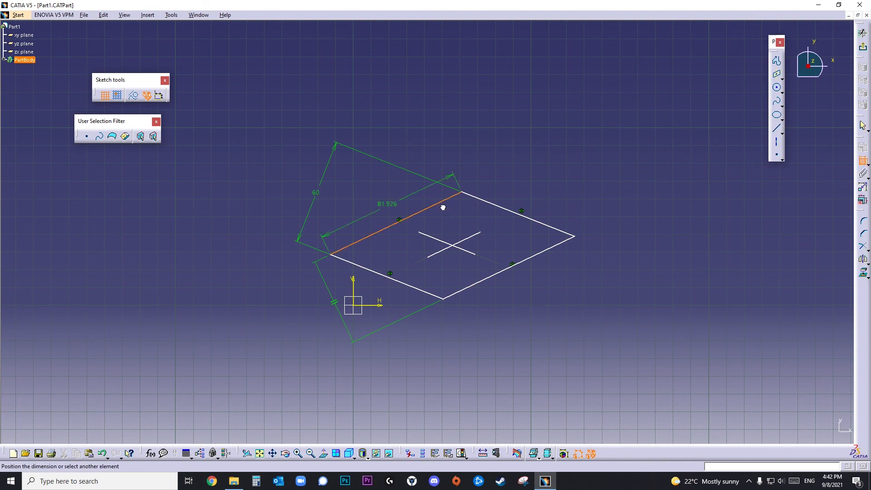
{"action": "left_click", "coordinate": [531, 258]}
{"action": "left_click", "coordinate": [580, 180]}
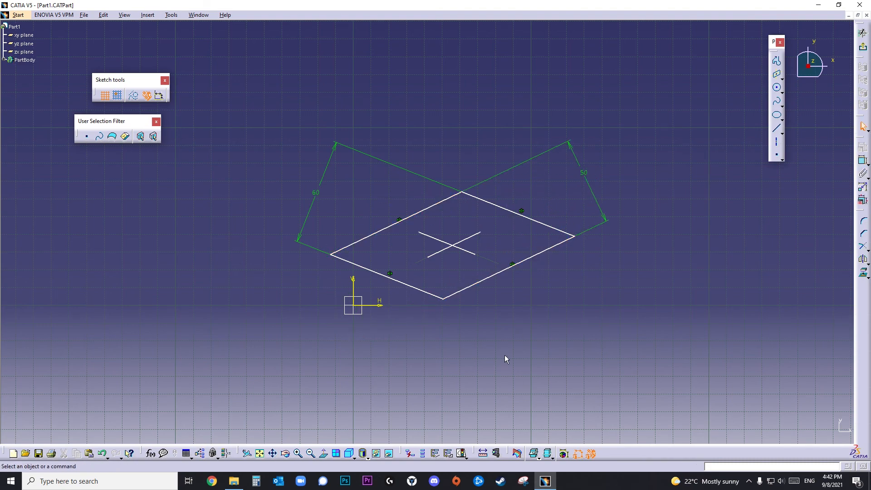
- Delete the parallelogram together with its crossing lines and dimensions from the sketch
{"action": "middle_click_drag", "start_coordinate": [514, 325], "coordinate": [519, 350], "text": "ctrl"}
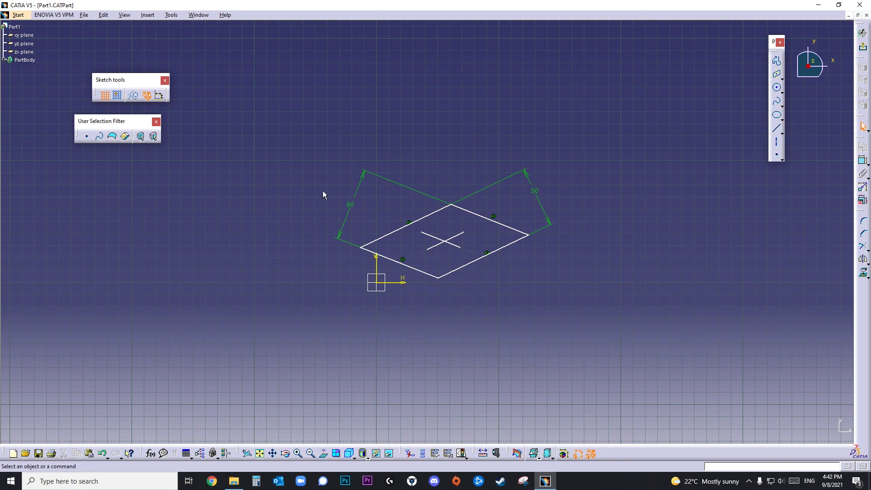
{"action": "mouse_move", "coordinate": [316, 135]}
{"action": "left_mouse_down"}
{"action": "mouse_move", "coordinate": [509, 315]}
{"action": "mouse_move", "coordinate": [608, 315]}
{"action": "left_mouse_up"}
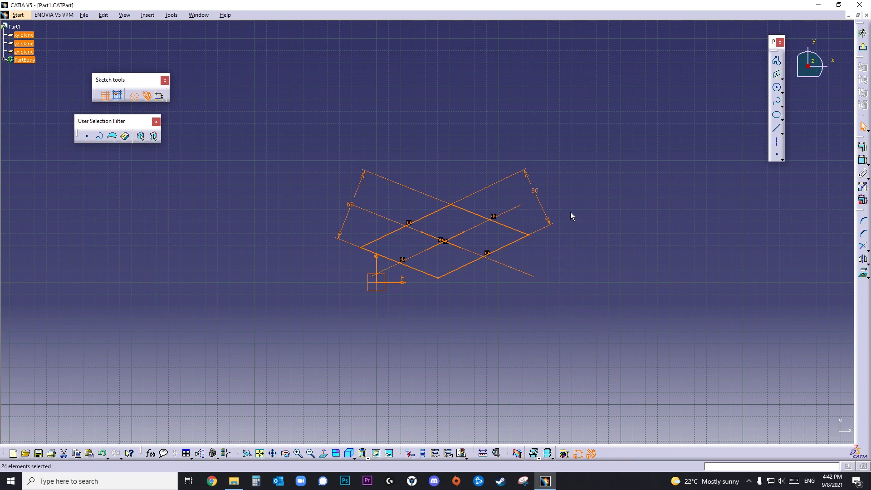
{"action": "left_click", "coordinate": [783, 94]}
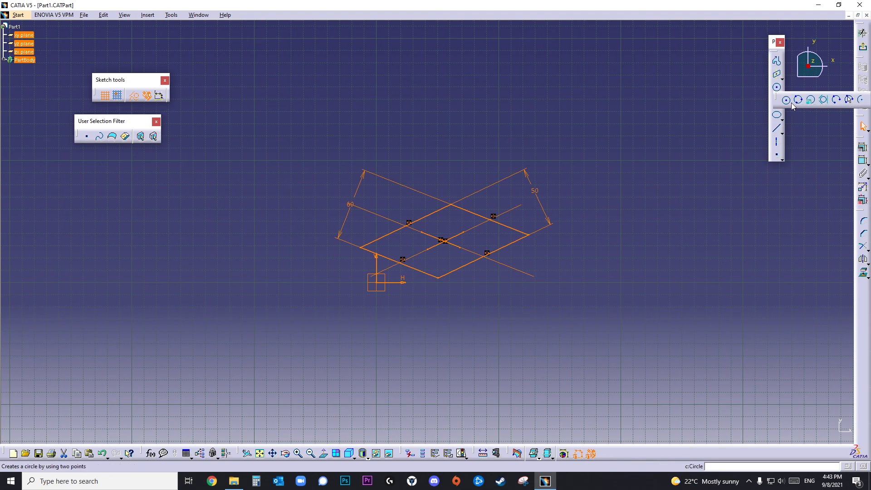
{"action": "left_click", "coordinate": [809, 125]}
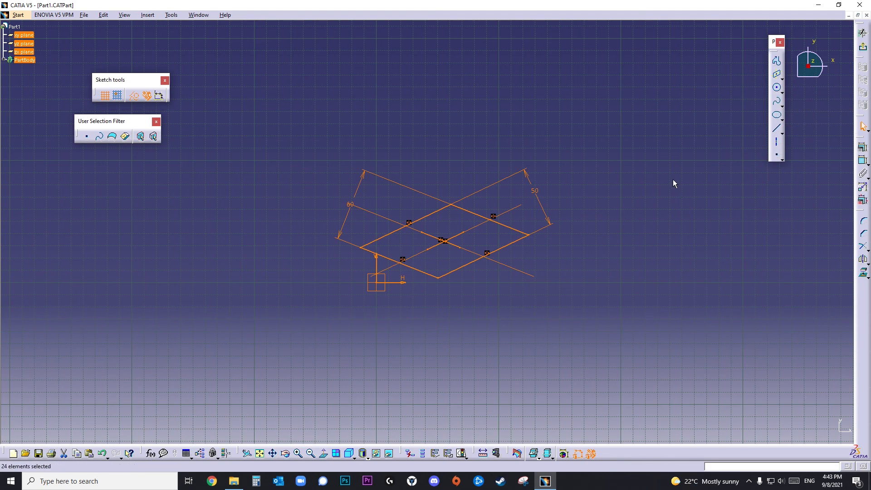
{"action": "left_click", "coordinate": [369, 240]}
{"action": "left_click_drag", "start_coordinate": [338, 152], "coordinate": [635, 276]}
{"action": "key", "text": "Delete"}
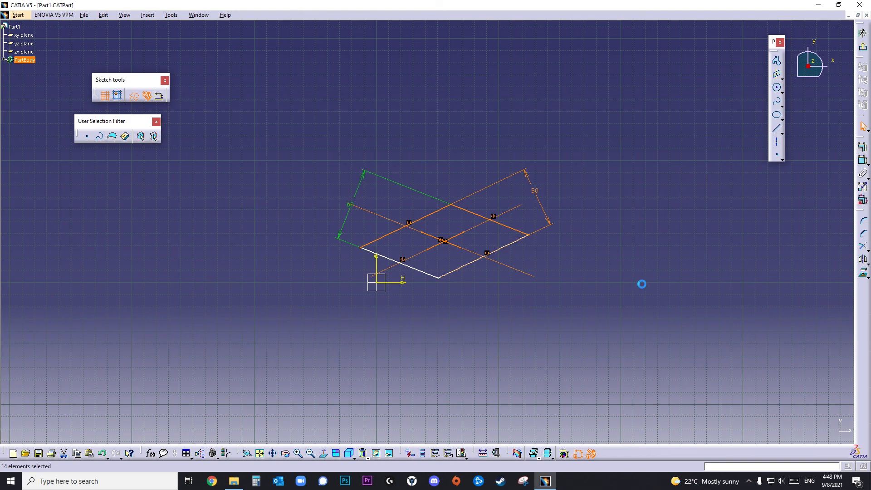